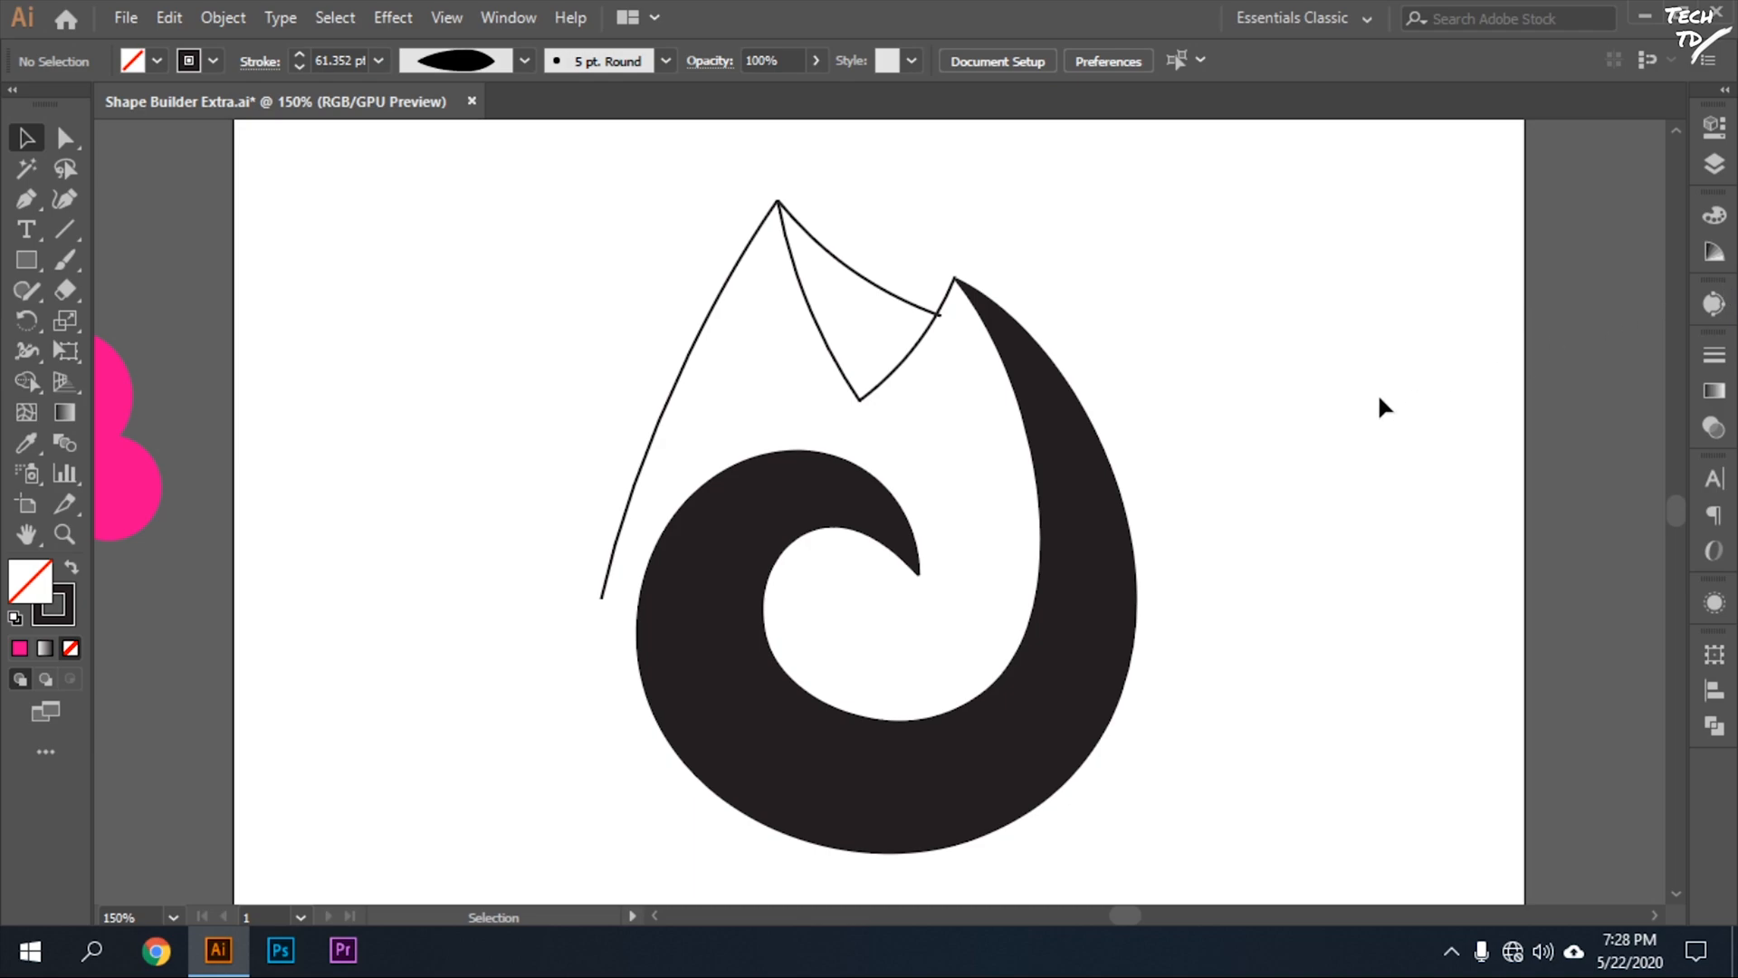
# Select the three overlapping pink circles beside the artboard one after another to examine them as separate shapes.
pyautogui.hscroll(-10, 1018, 384)
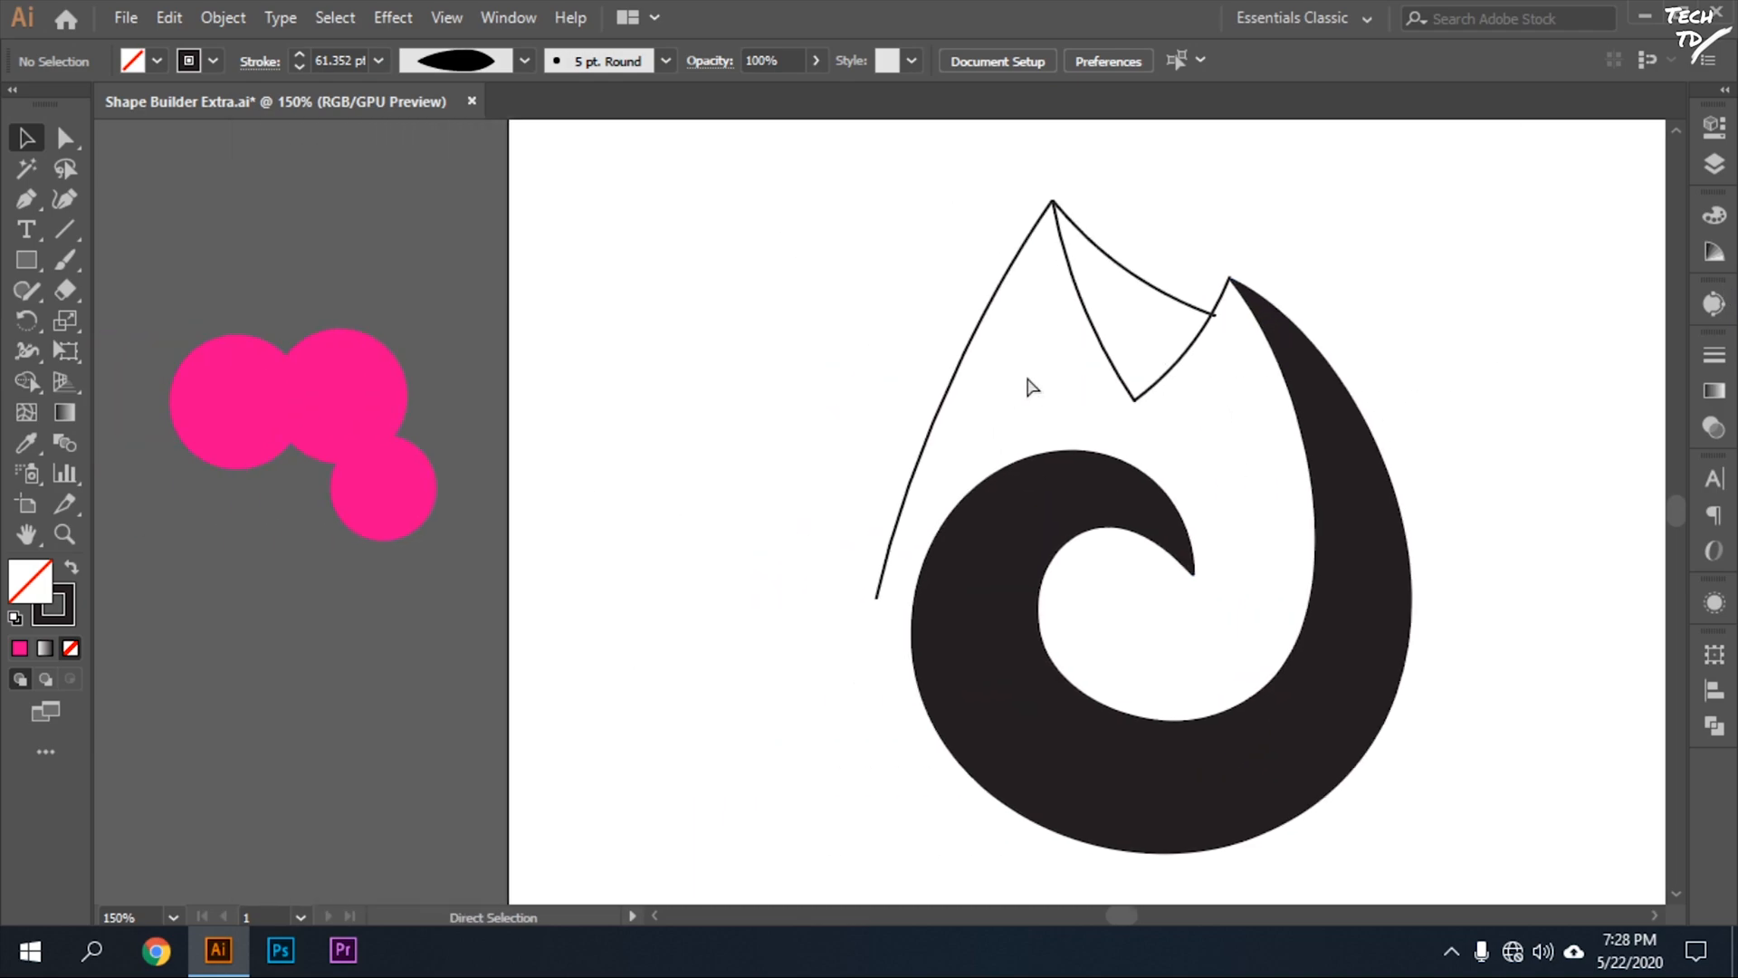
pyautogui.click(789, 484)
pyautogui.click(735, 398)
pyautogui.click(638, 396)
pyautogui.click(786, 507)
pyautogui.click(733, 403)
pyautogui.click(604, 396)
pyautogui.click(814, 490)
pyautogui.click(728, 407)
pyautogui.click(620, 399)
# Try merging the three pink circles with a freeform Shape Builder stroke through them, and undo the merge.
pyautogui.moveTo(846, 244); pyautogui.dragTo(367, 721)
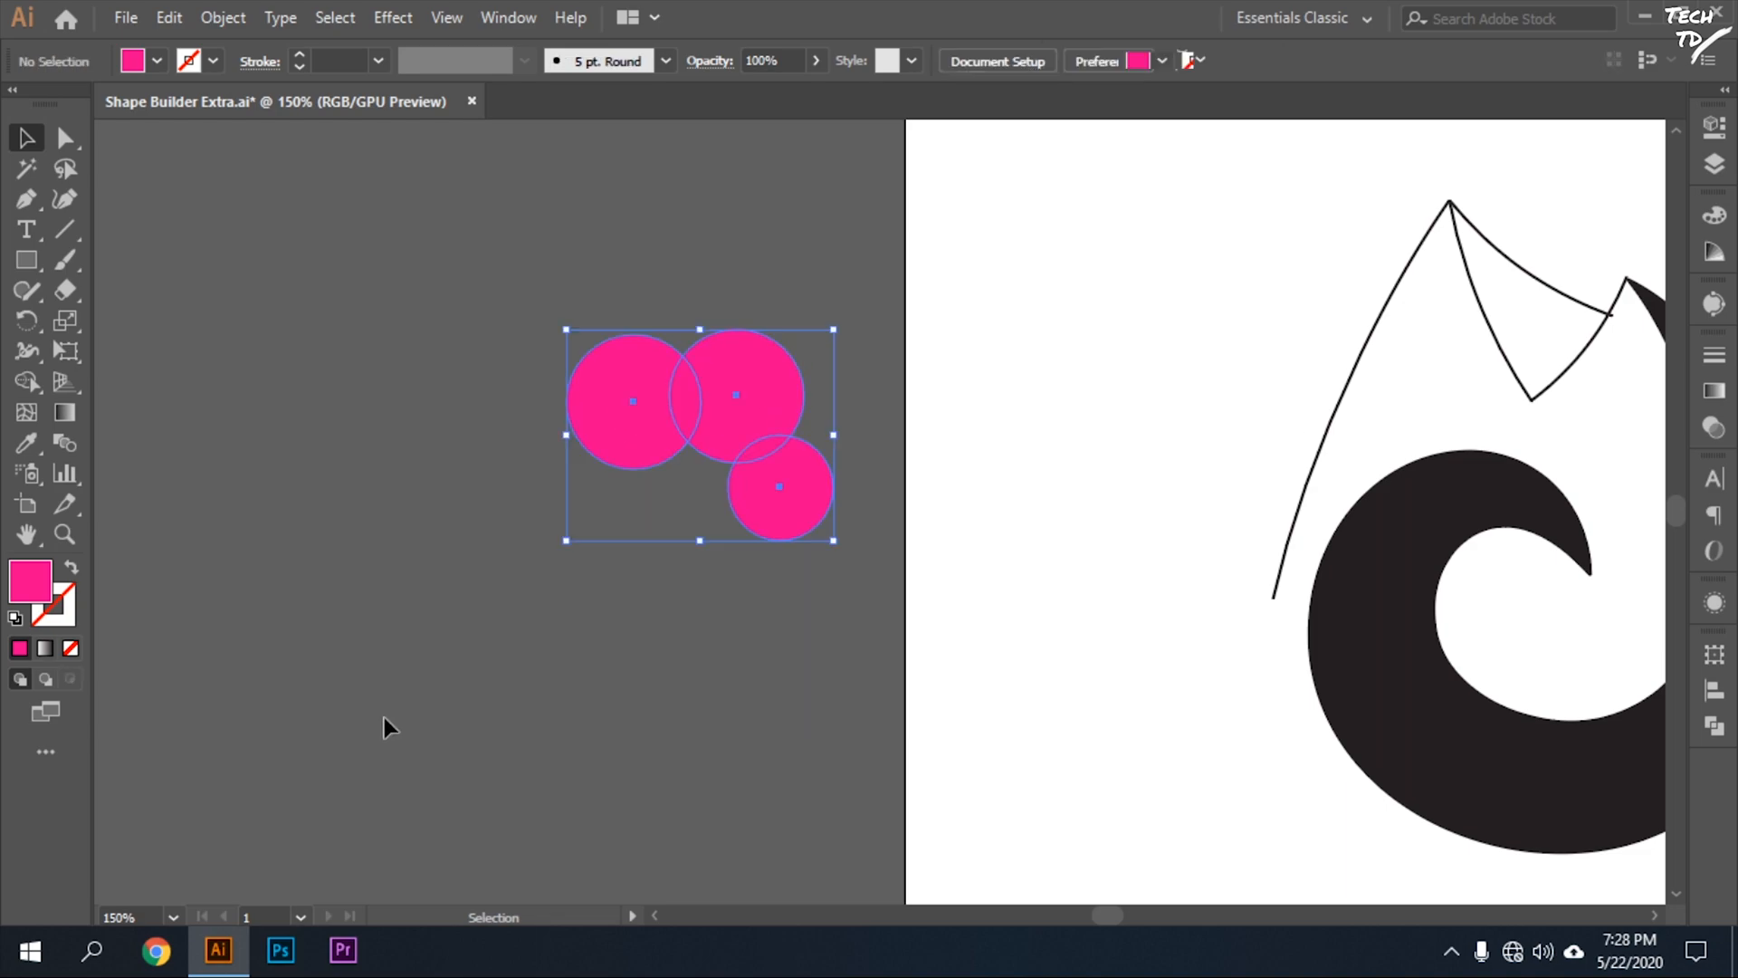
pyautogui.hotkey('shift', 'm')
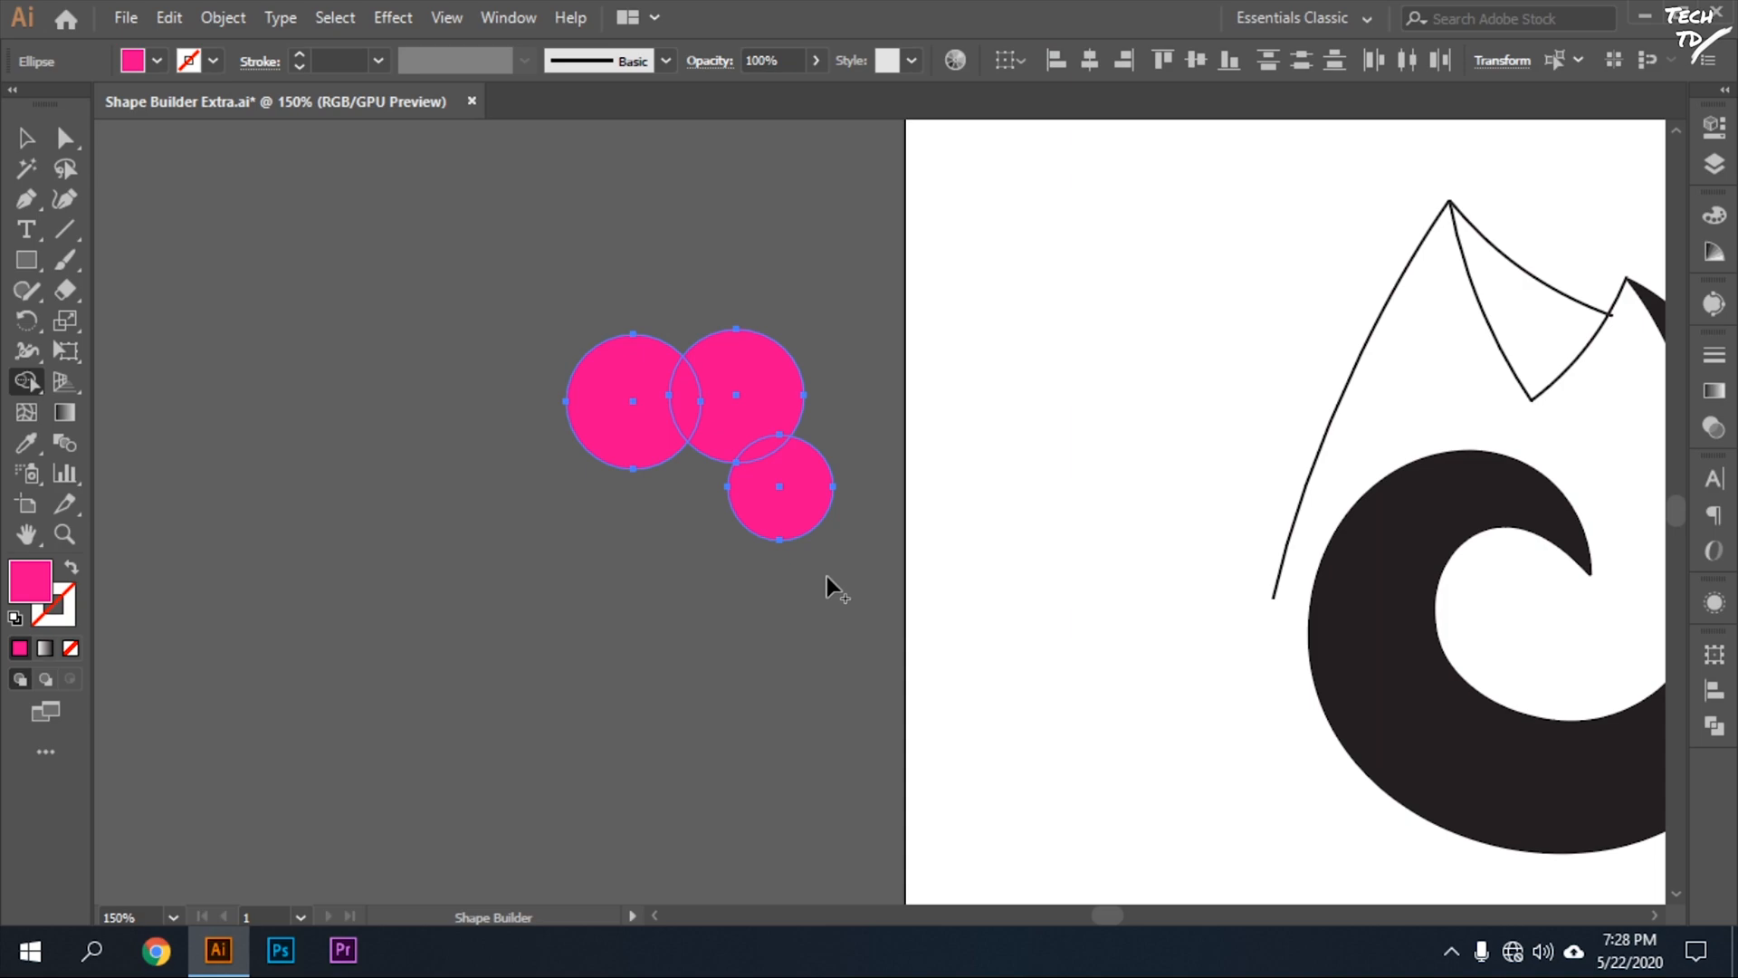
pyautogui.moveTo(632, 409)
pyautogui.mouseDown()
pyautogui.moveTo(691, 411)
pyautogui.moveTo(766, 470)
pyautogui.moveTo(868, 476)
pyautogui.mouseUp()
pyautogui.hotkey('ctrl', 'z')
# Try merging the three pink circles with a rectangular Shape Builder marquee around them, and undo it.
pyautogui.click(26, 138)
pyautogui.moveTo(444, 350); pyautogui.dragTo(845, 711)
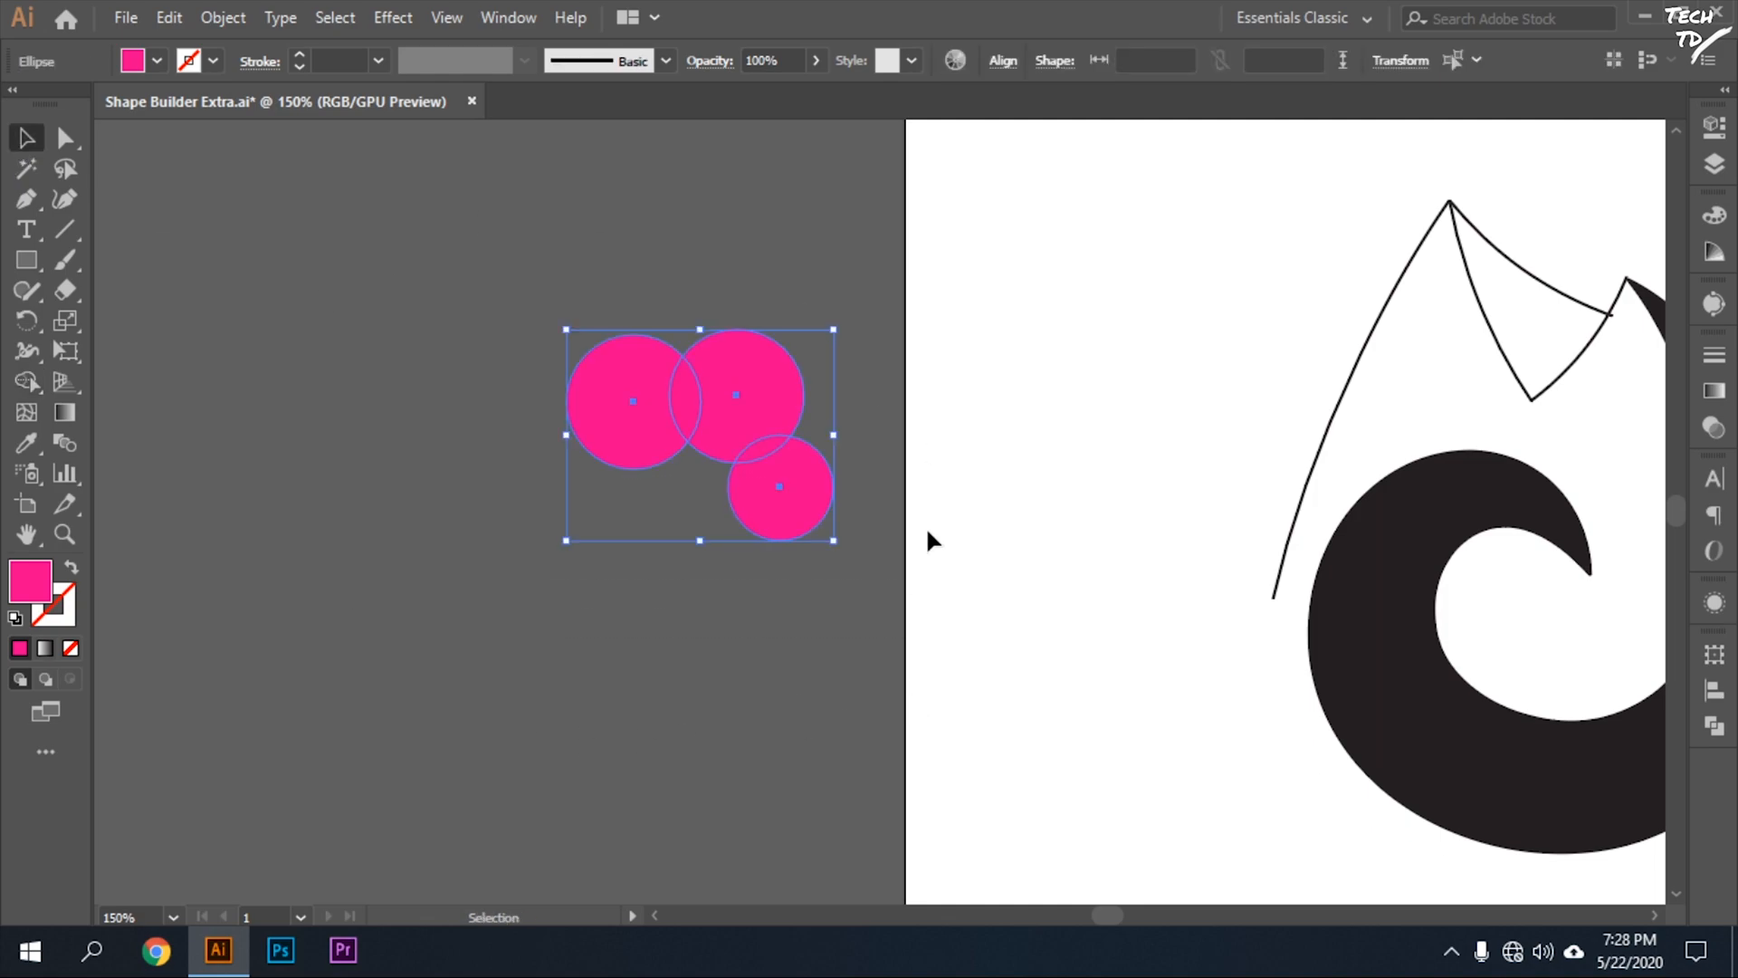
pyautogui.hotkey('shift', 'm')
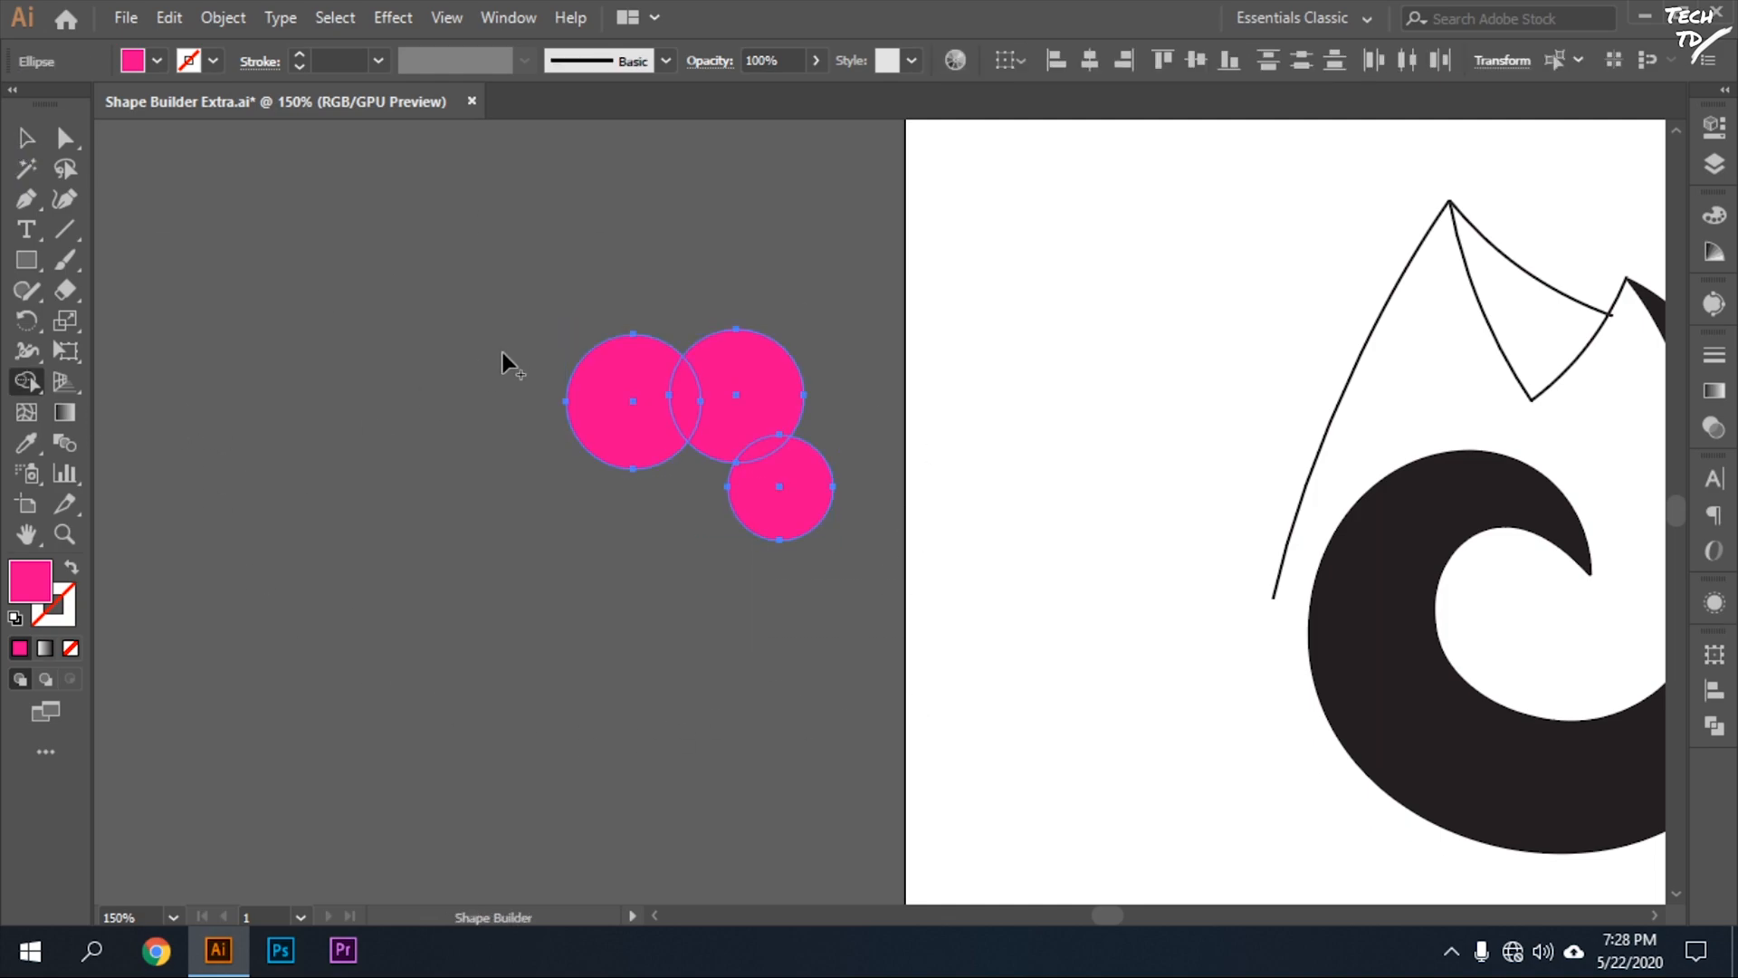
pyautogui.moveTo(427, 281); pyautogui.dragTo(873, 639)
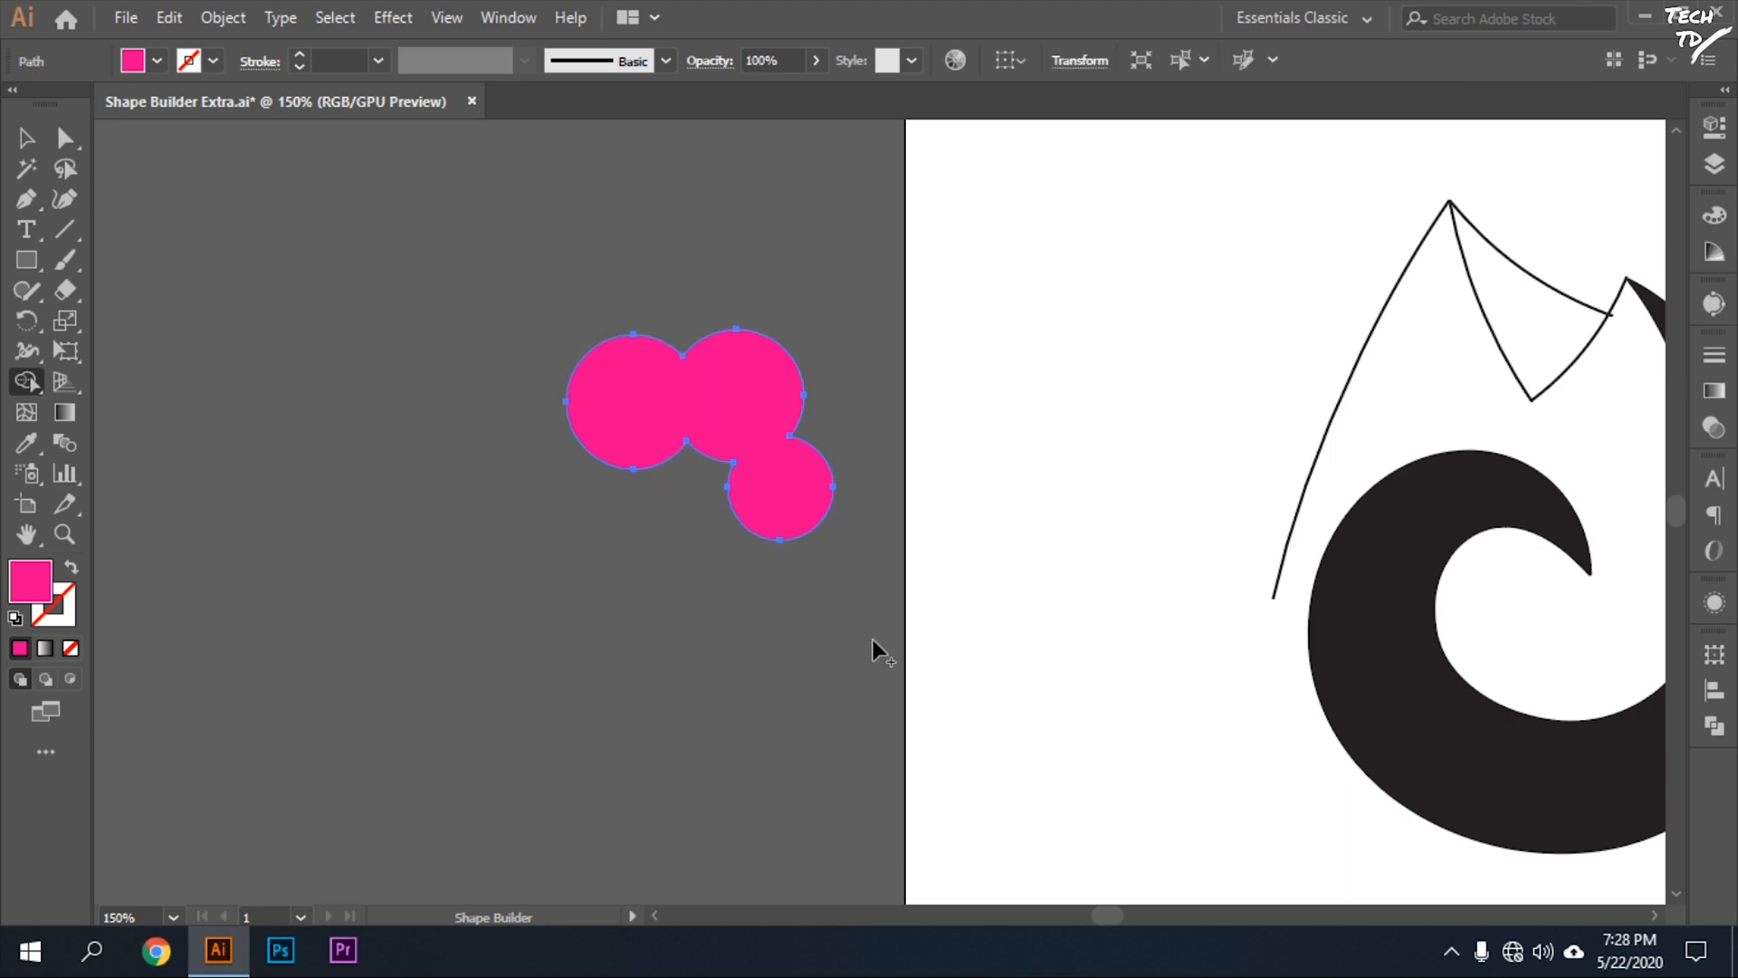
pyautogui.hotkey('ctrl', 'z')
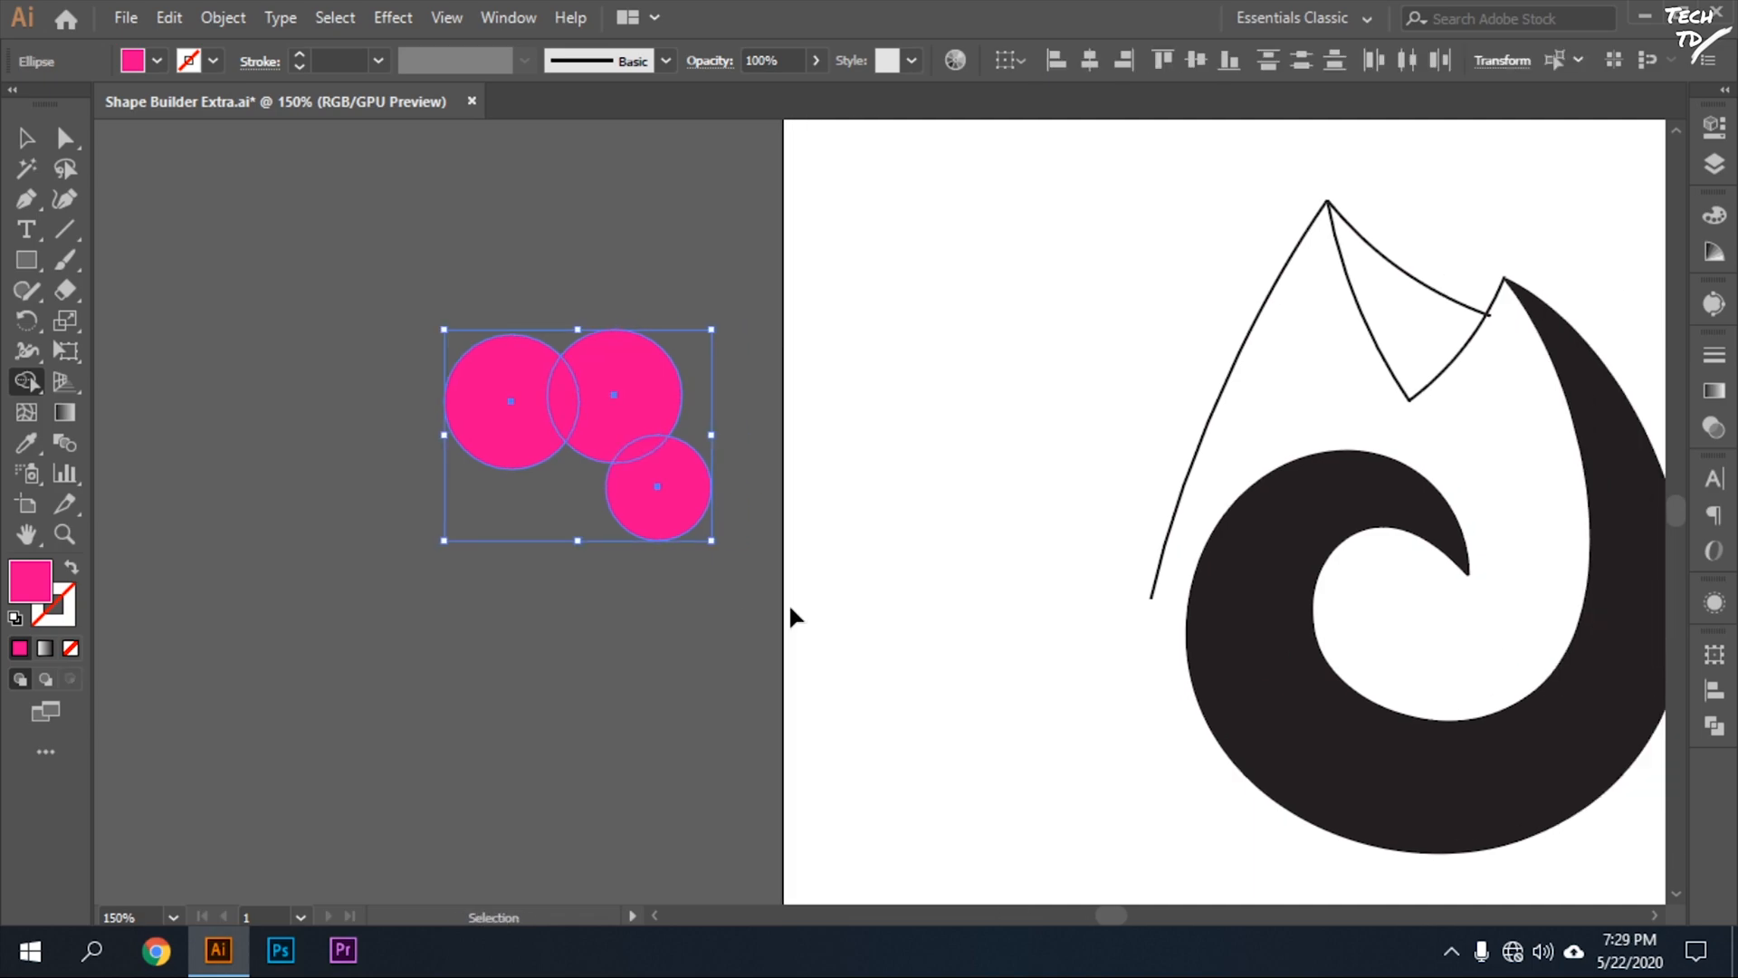
# Try the Shape Builder on all the flame outline paths and the thick black swirl, and deselect them.
pyautogui.hscroll(7, 790, 606)
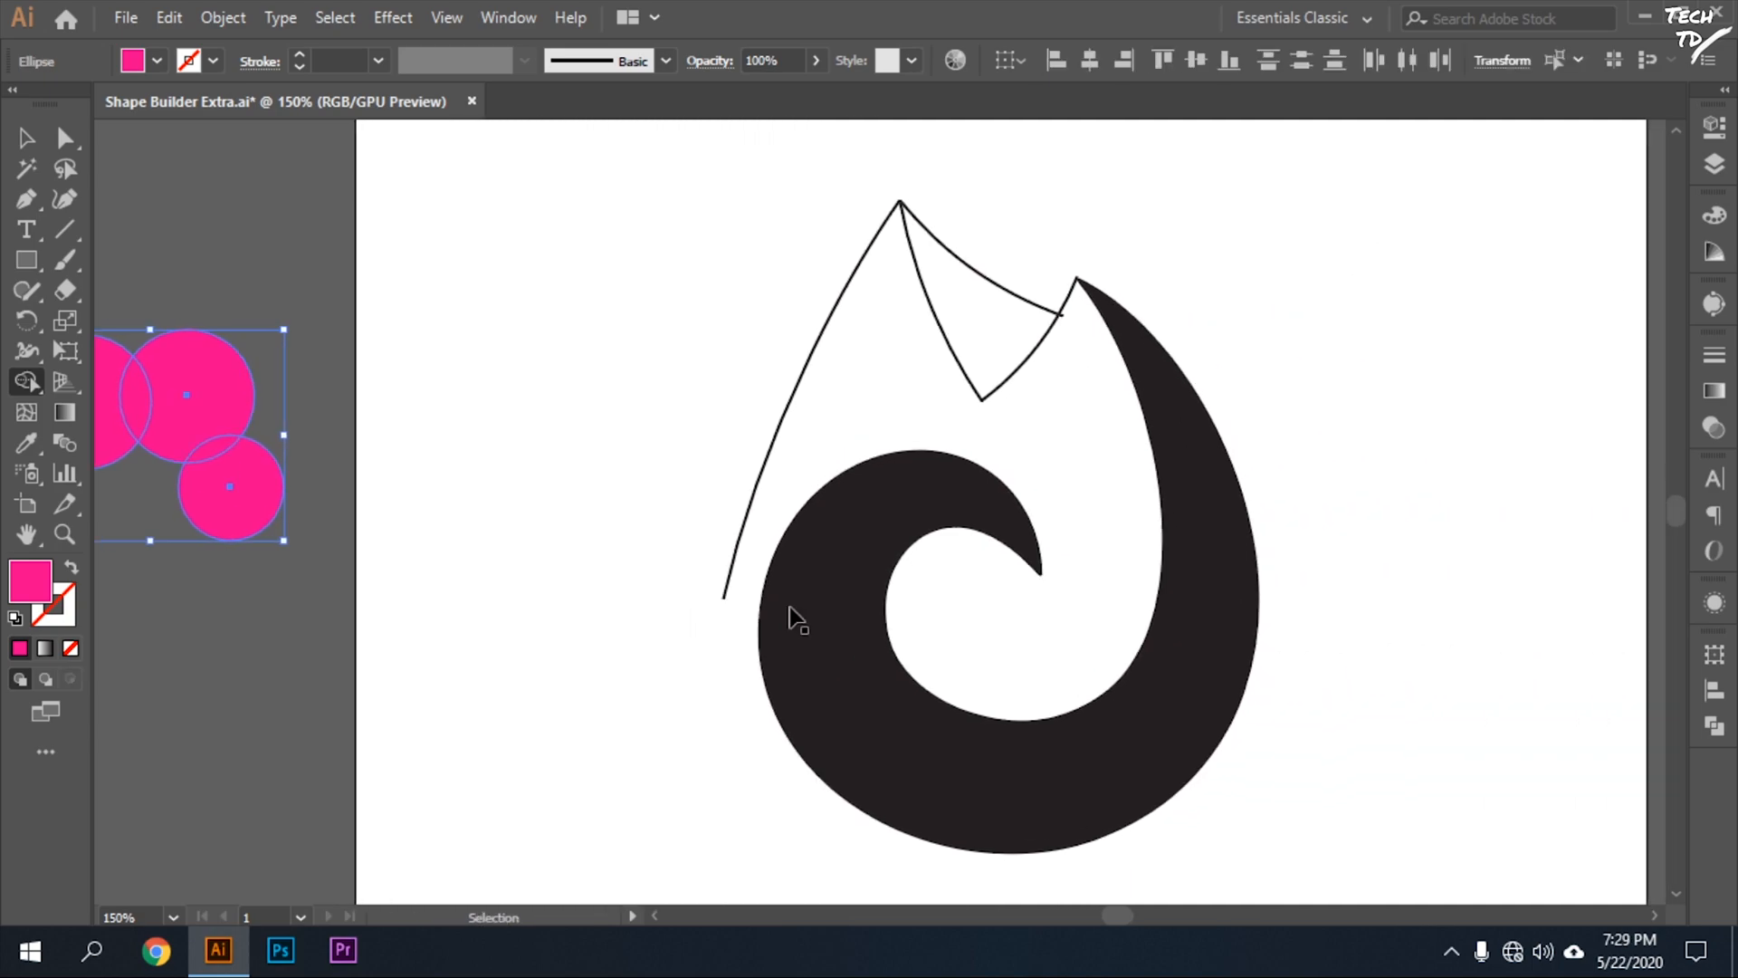
pyautogui.hscroll(2, 794, 608)
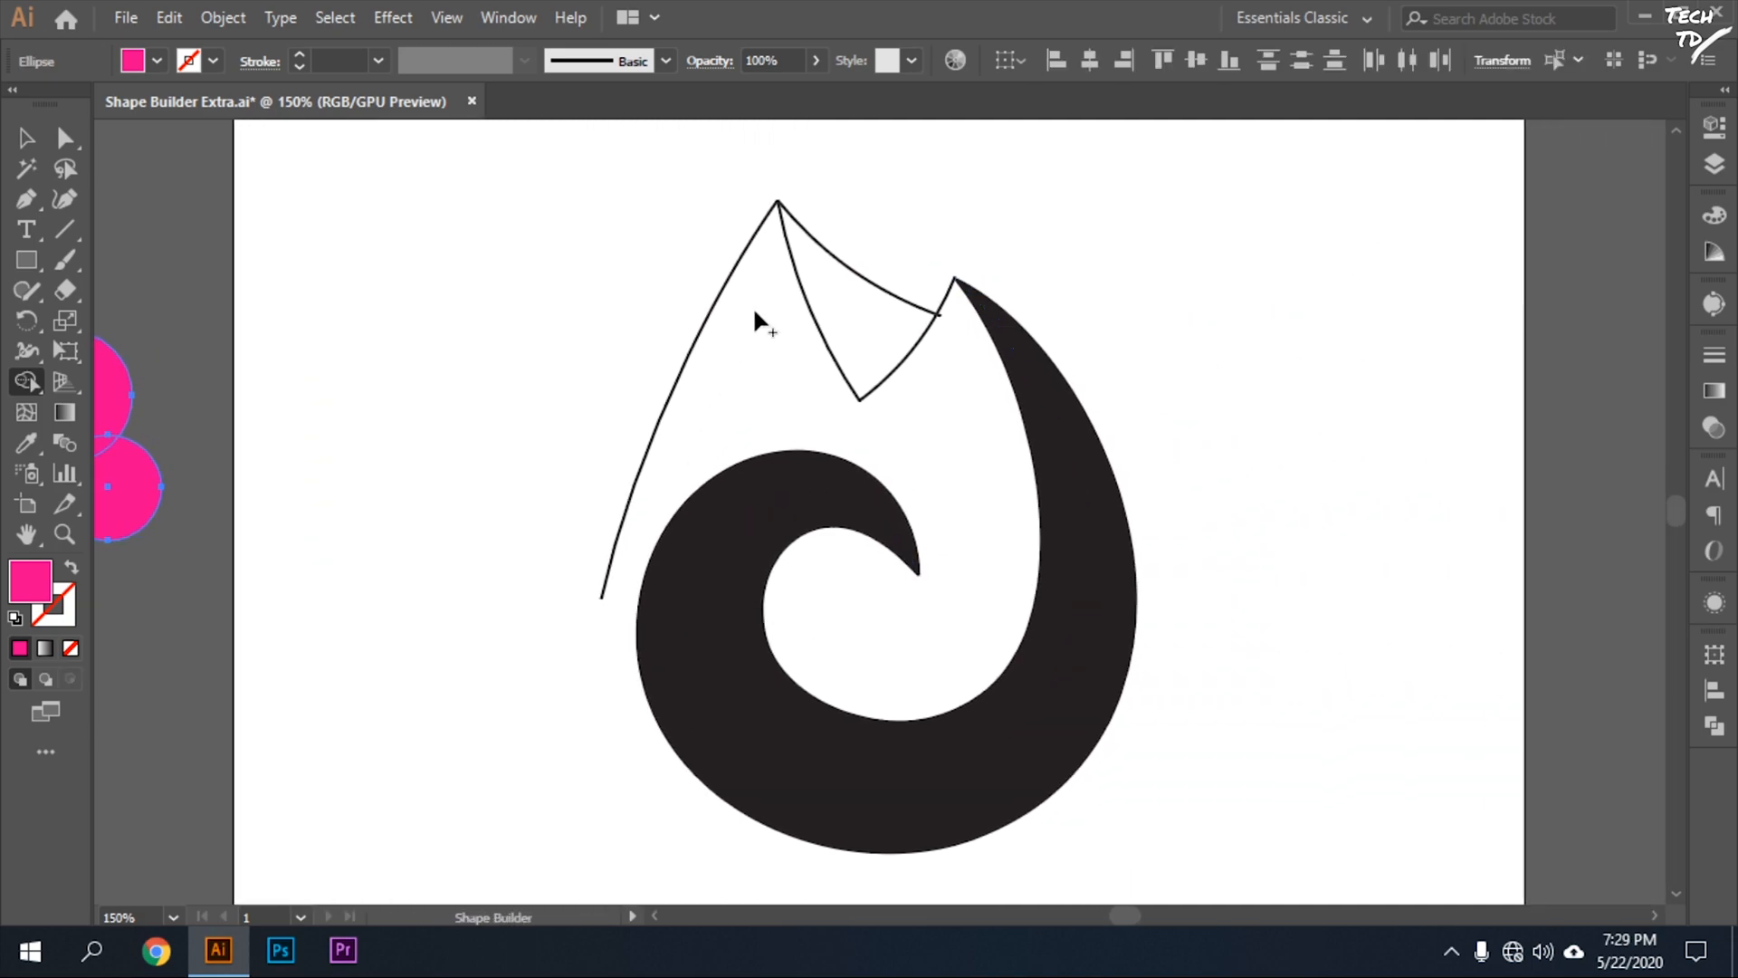
pyautogui.click(26, 137)
pyautogui.moveTo(1348, 165); pyautogui.dragTo(426, 842)
pyautogui.hotkey('shift', 'm')
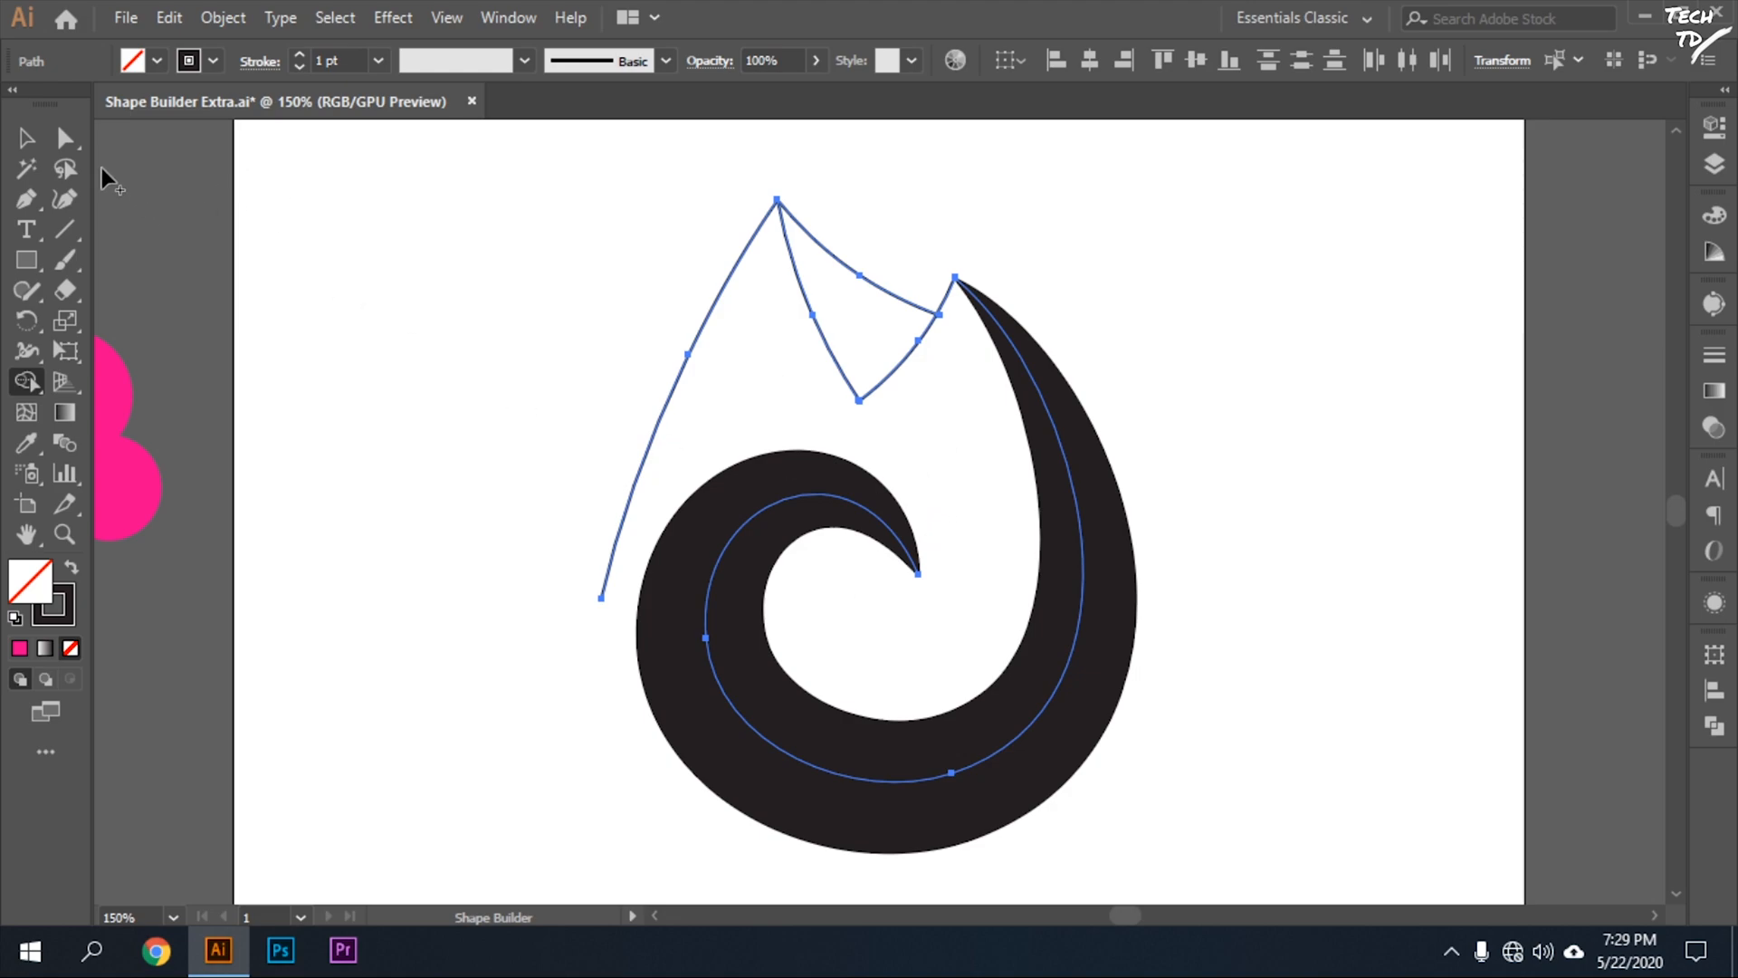
pyautogui.click(26, 138)
pyautogui.click(574, 536)
# Move the lower end anchor of the flame's left curve onto the edge of the black swirl.
pyautogui.press('a')
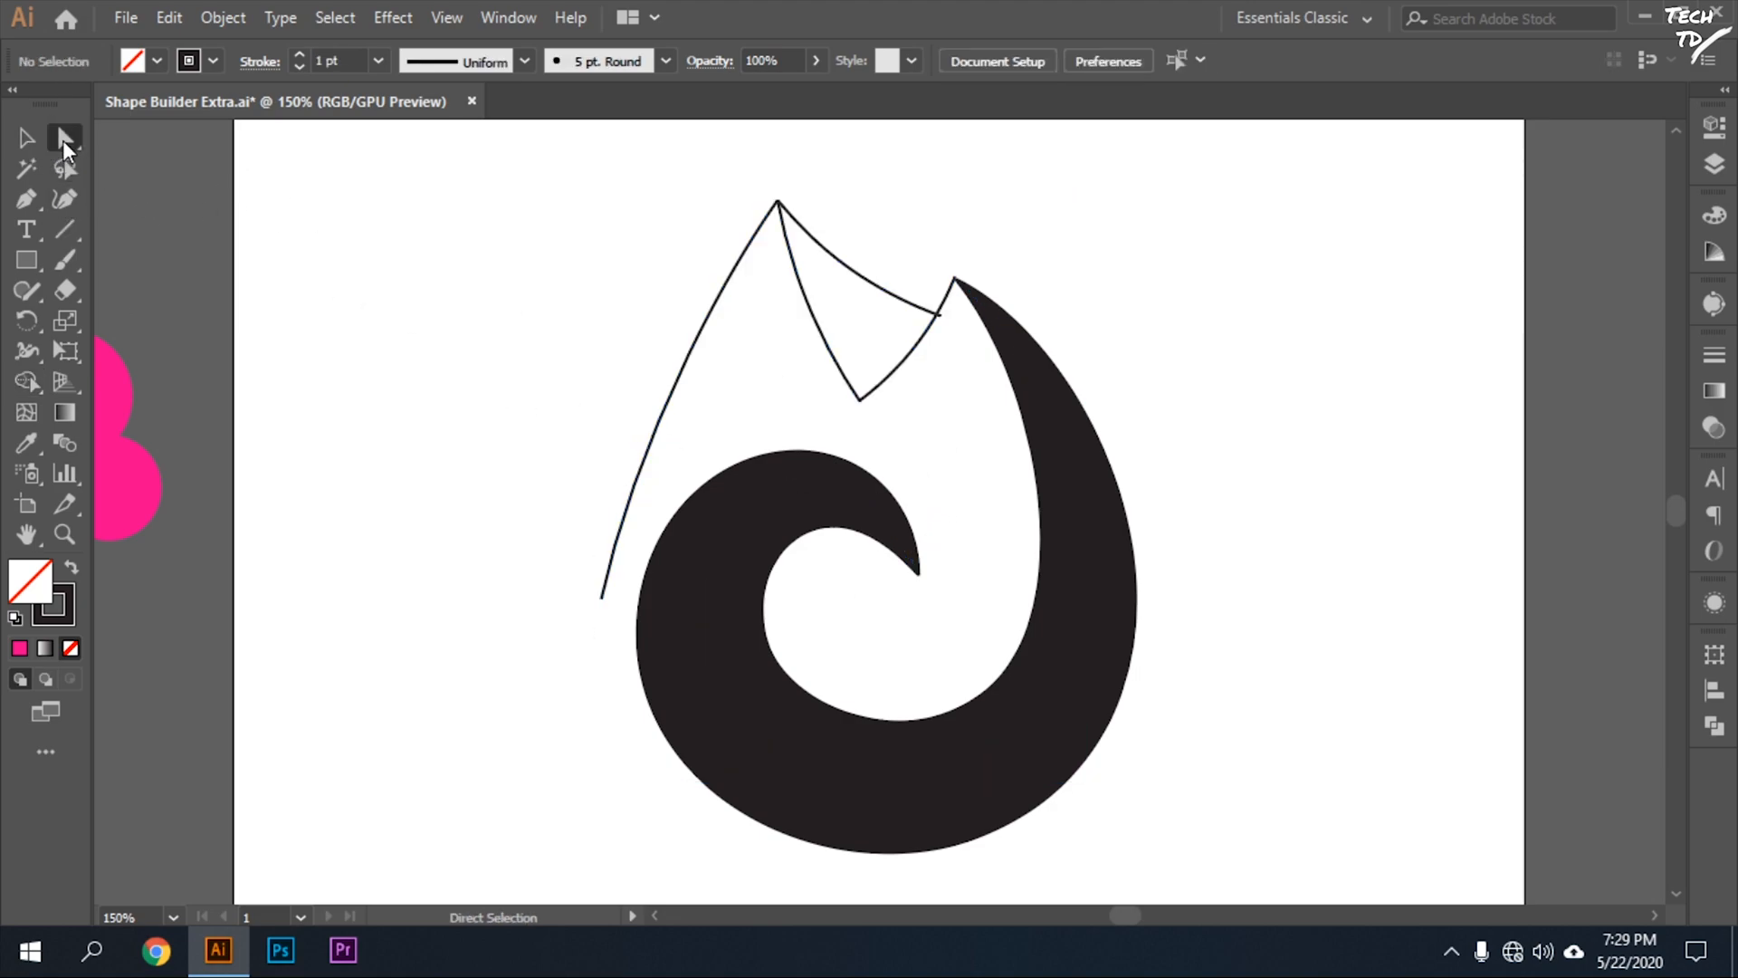
pyautogui.click(604, 599)
pyautogui.moveTo(607, 604); pyautogui.dragTo(643, 627)
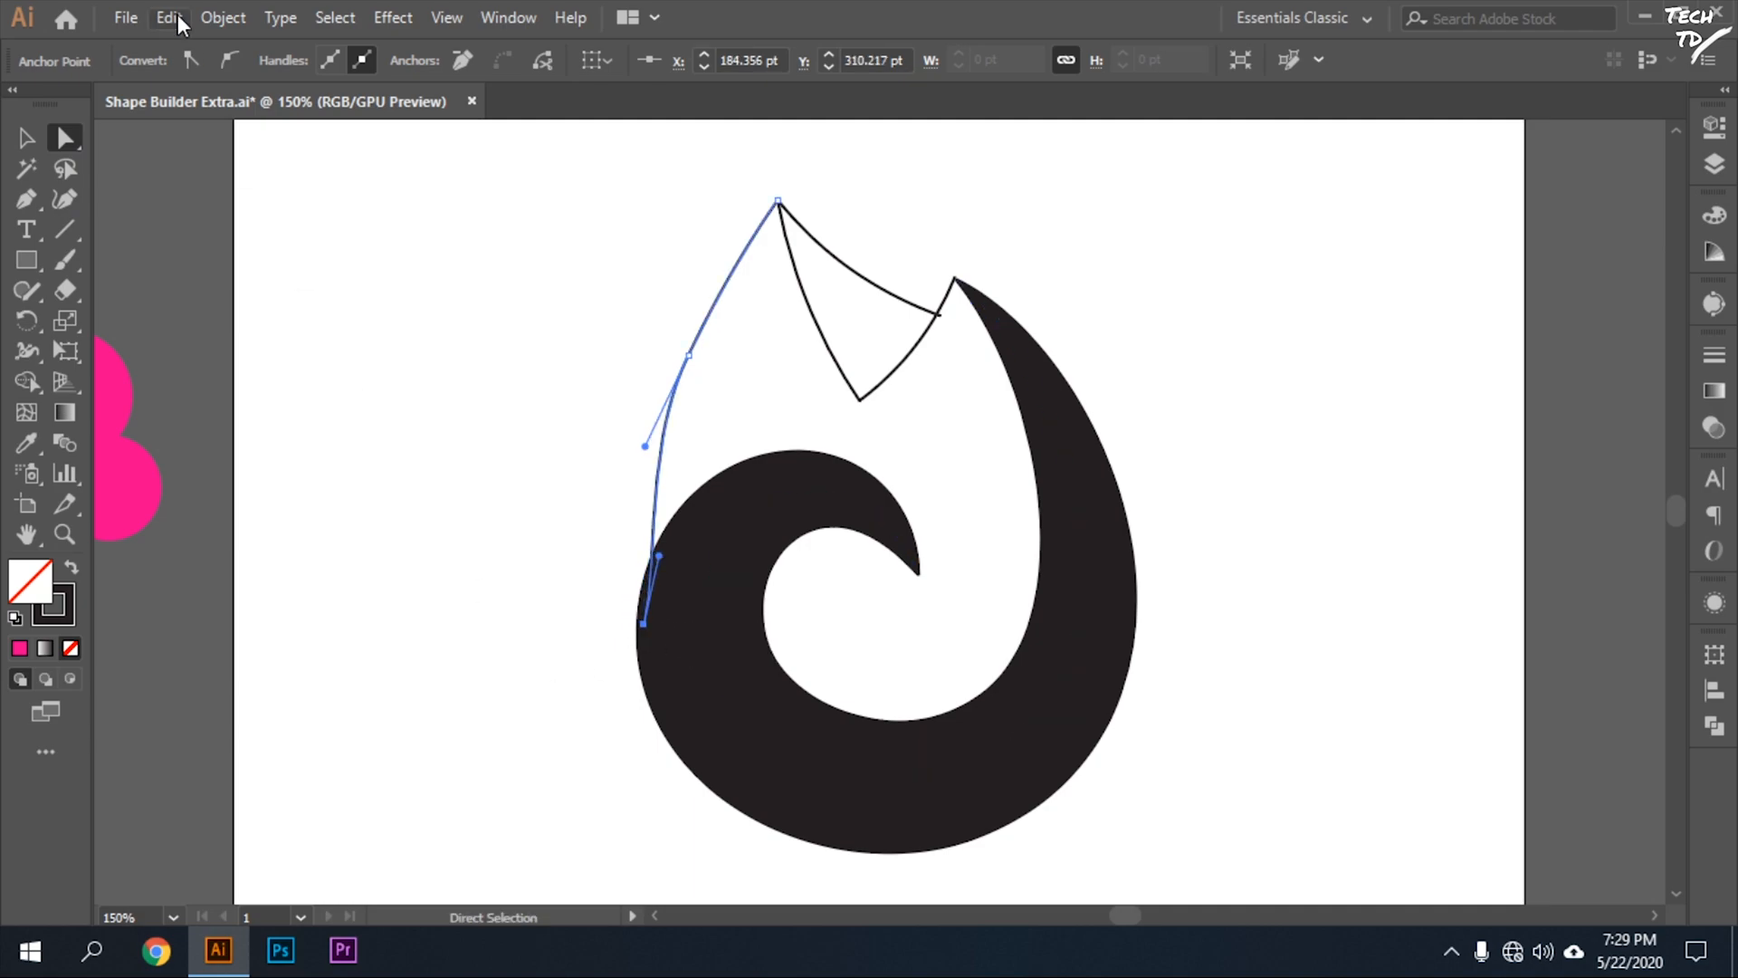
pyautogui.click(29, 138)
pyautogui.click(434, 380)
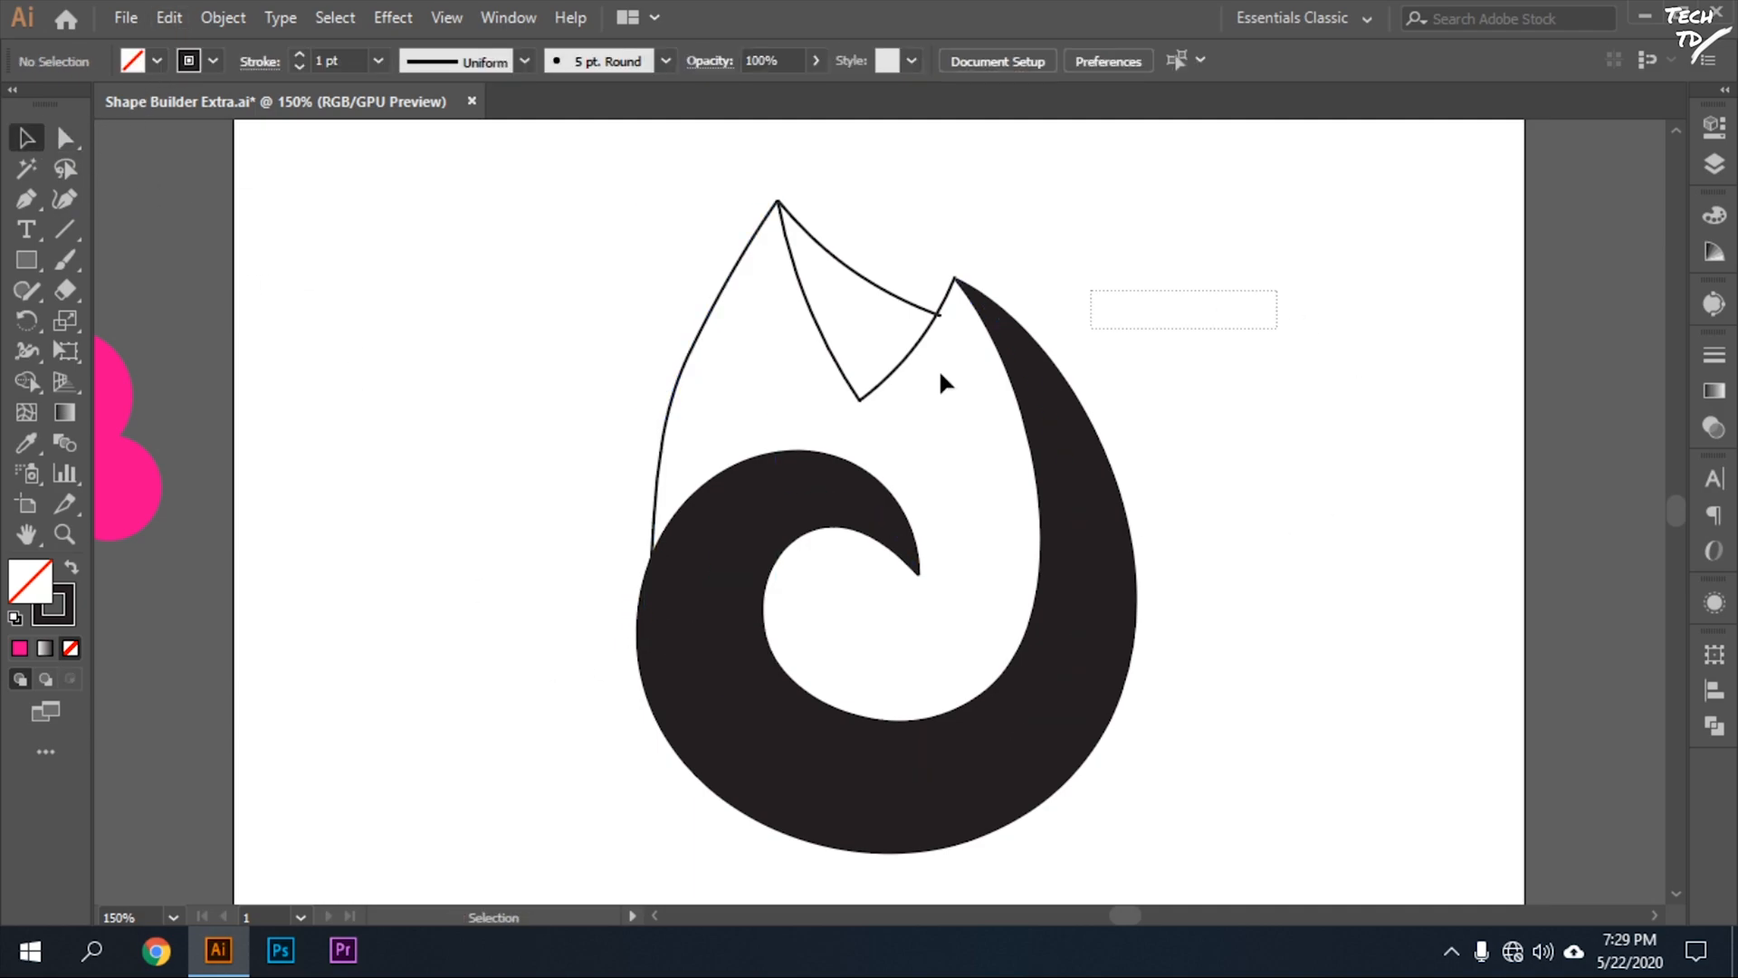
# Try the Shape Builder on the flame paths with the left curve overlapping the swirl, and deselect them.
pyautogui.moveTo(1039, 342); pyautogui.dragTo(427, 677)
pyautogui.hotkey('shift', 'm')
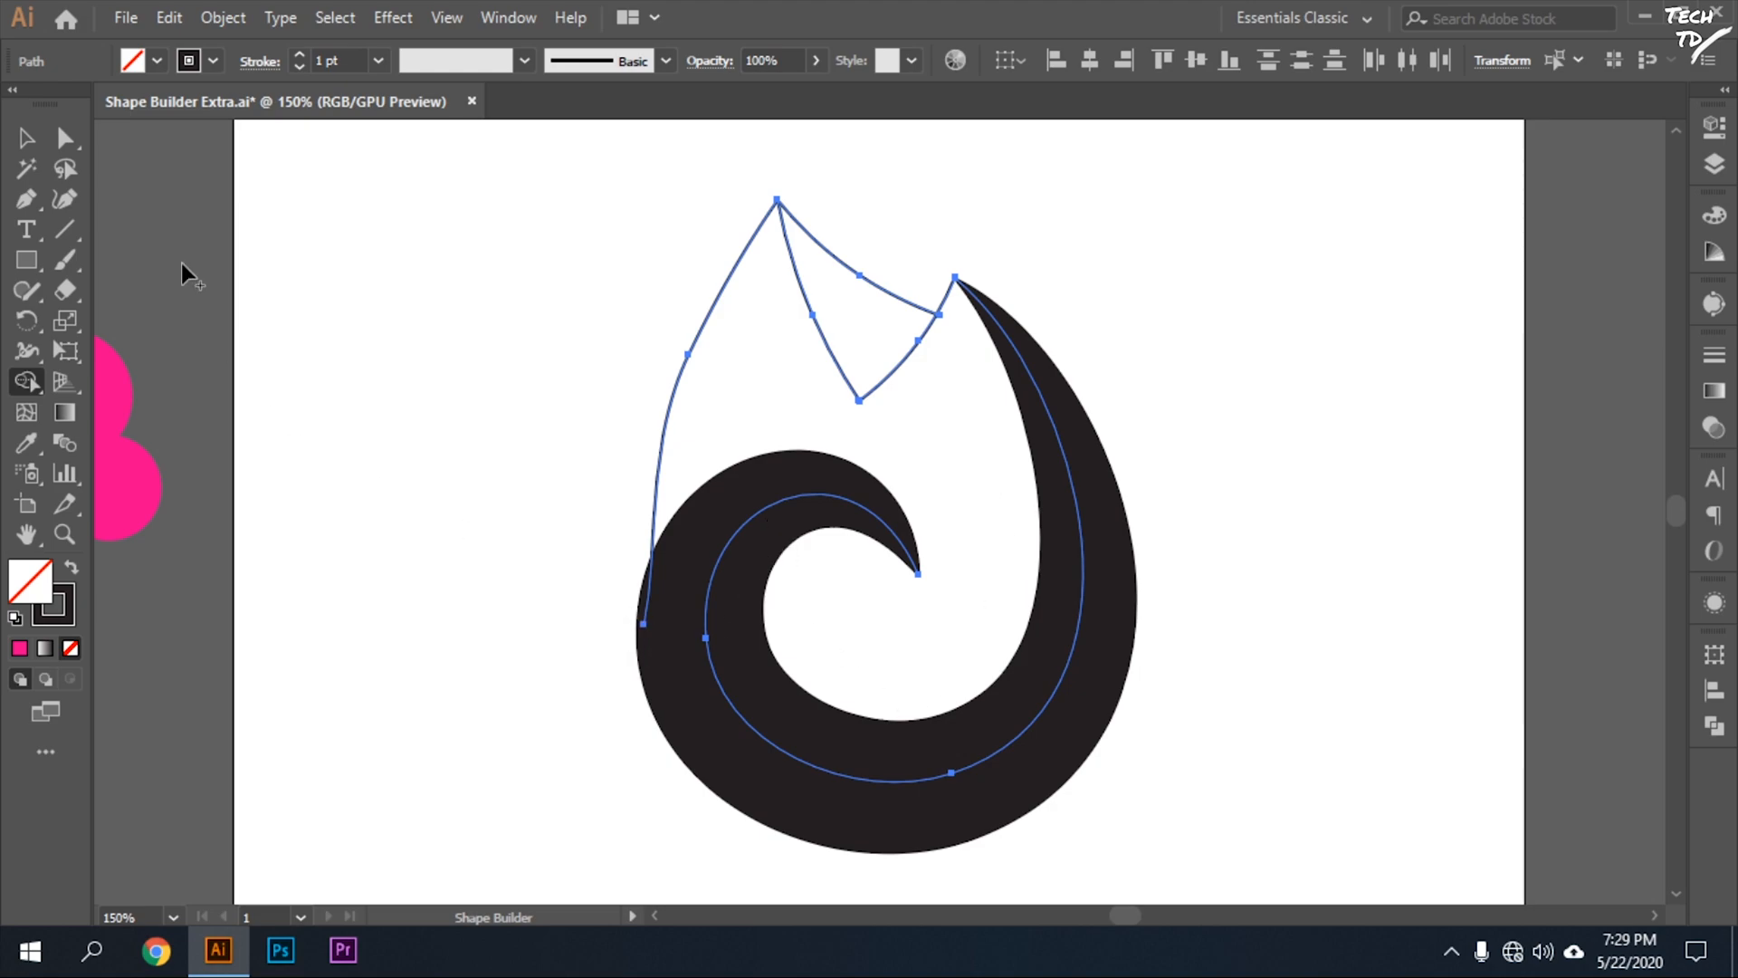
pyautogui.click(32, 138)
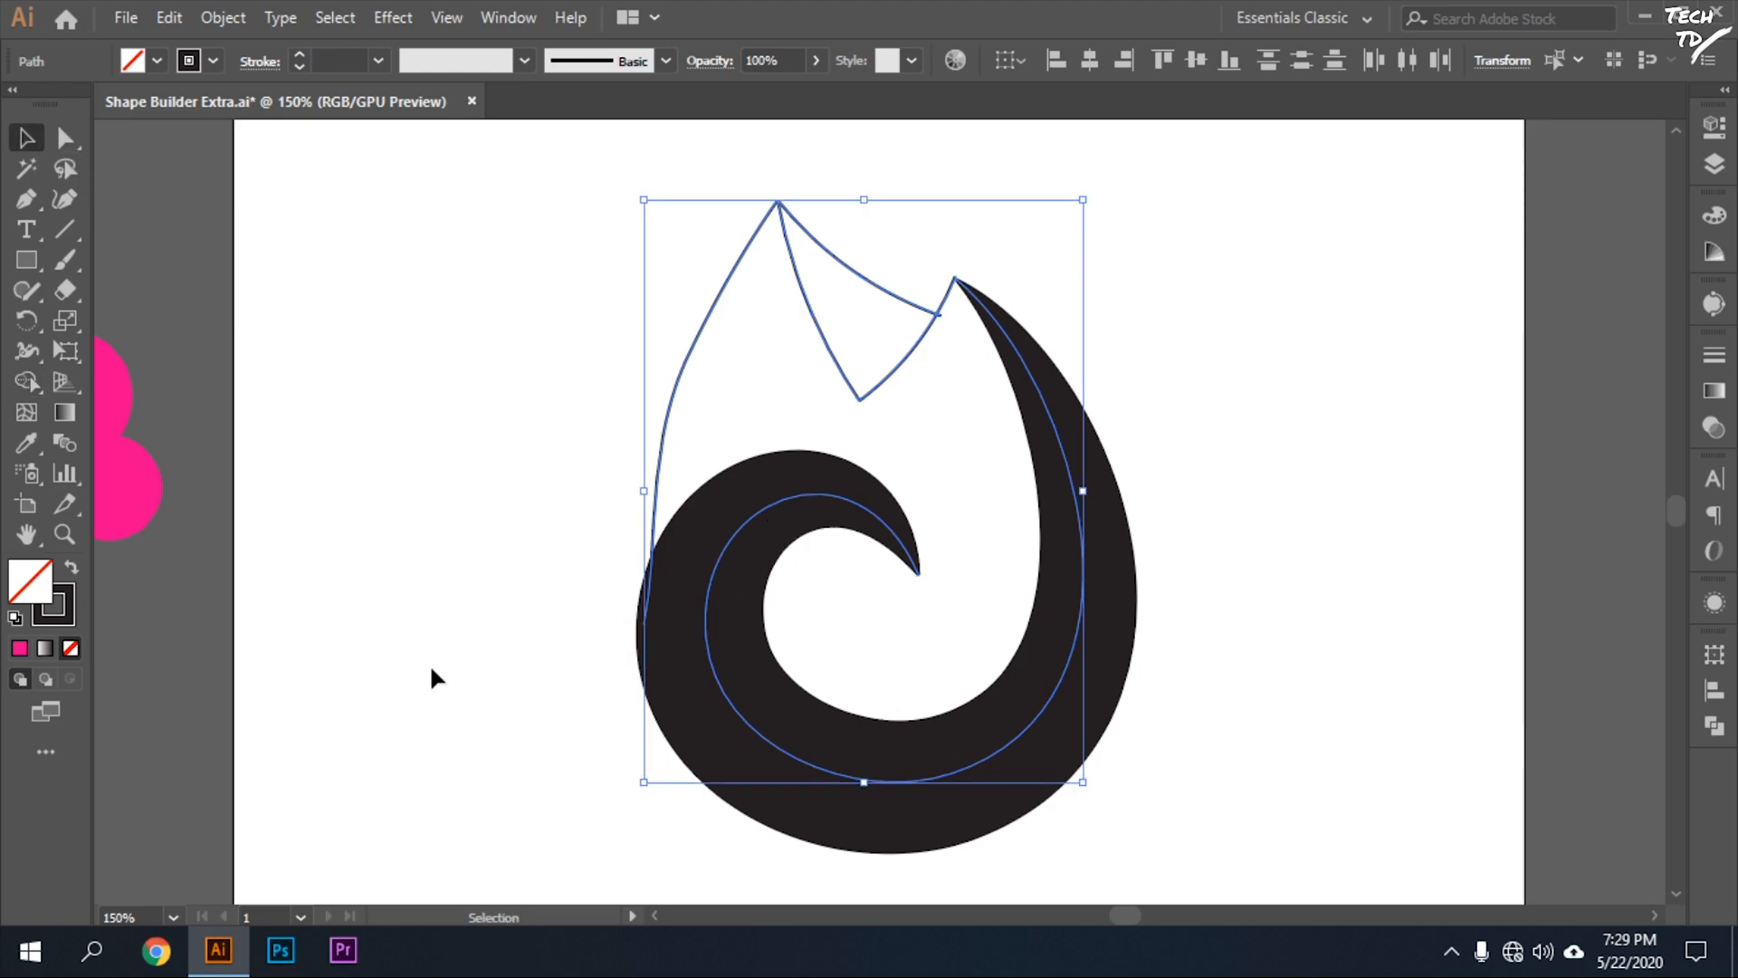
pyautogui.click(1525, 512)
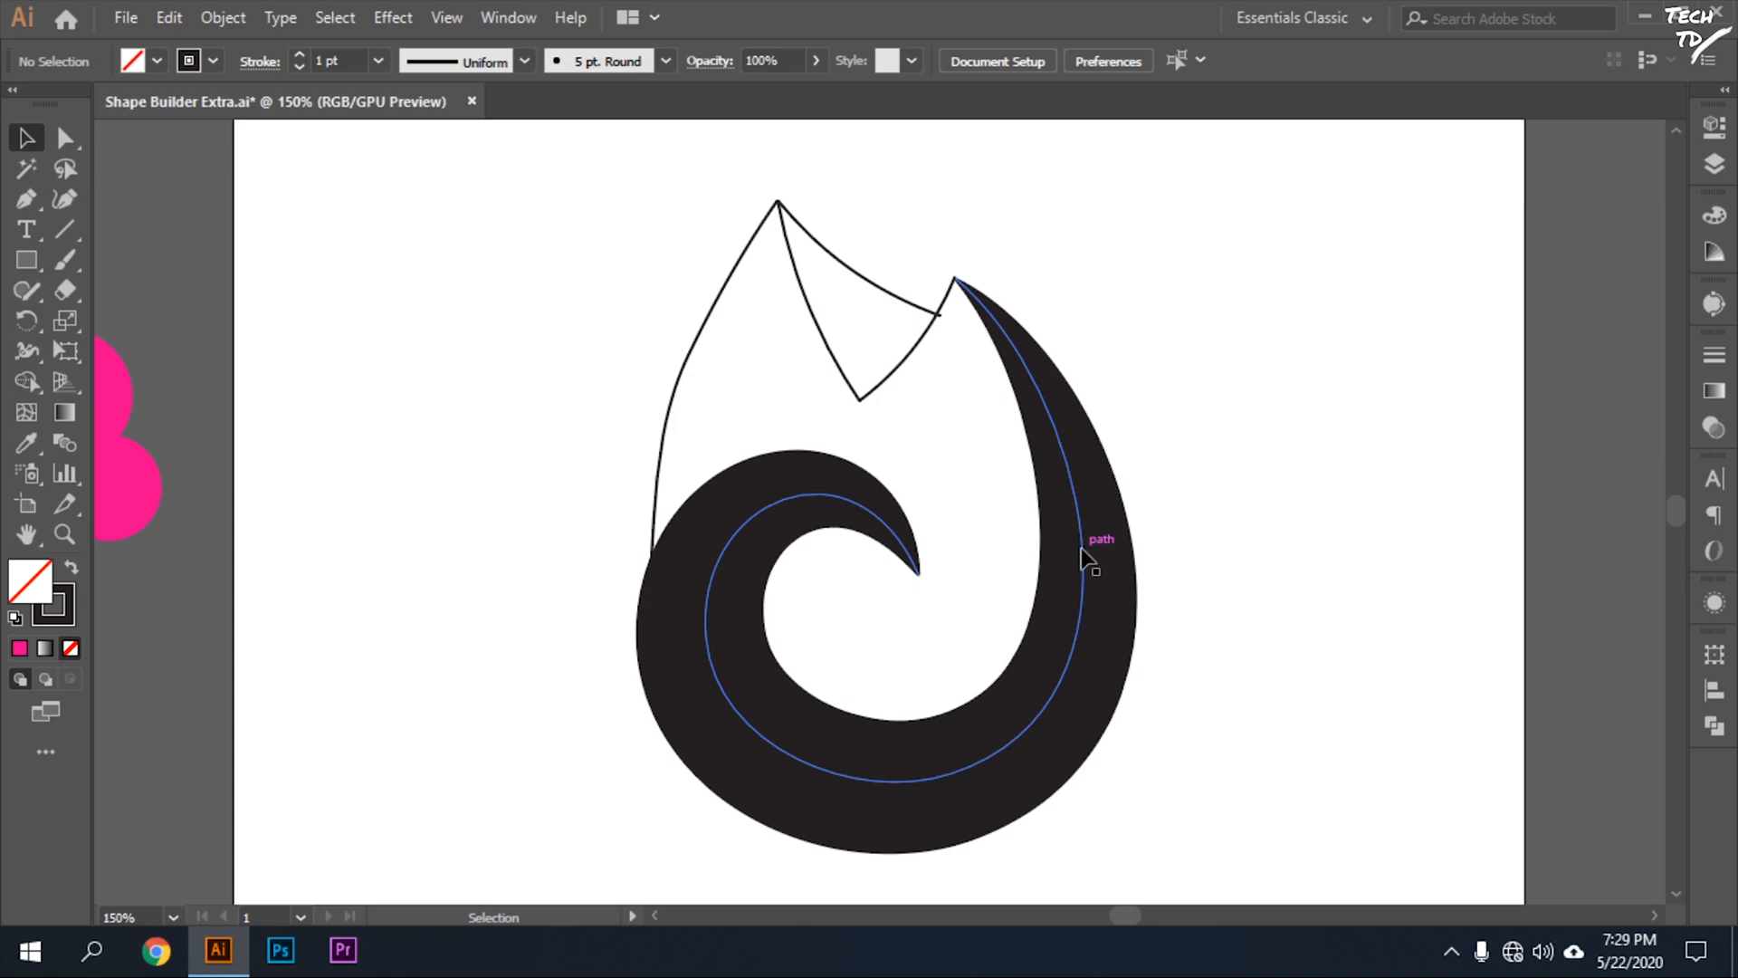
# Check the stroke settings of the swirl and the left curve, and undo the anchor move on the curve.
pyautogui.click(1097, 572)
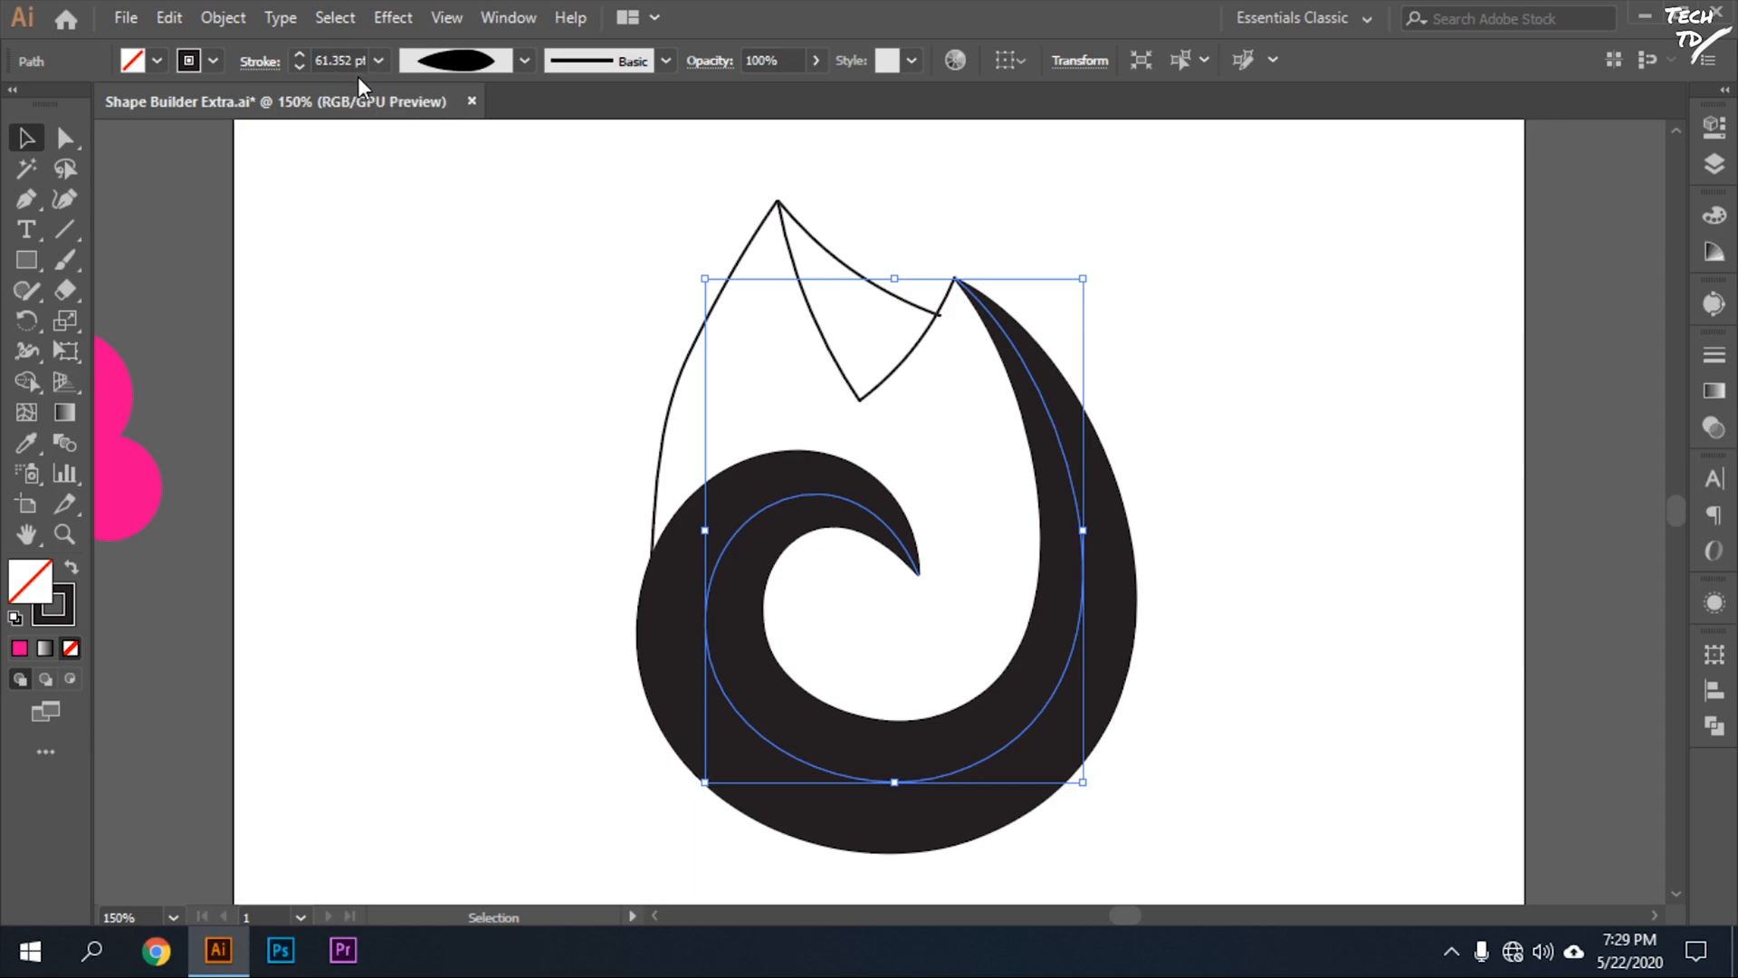
pyautogui.click(653, 496)
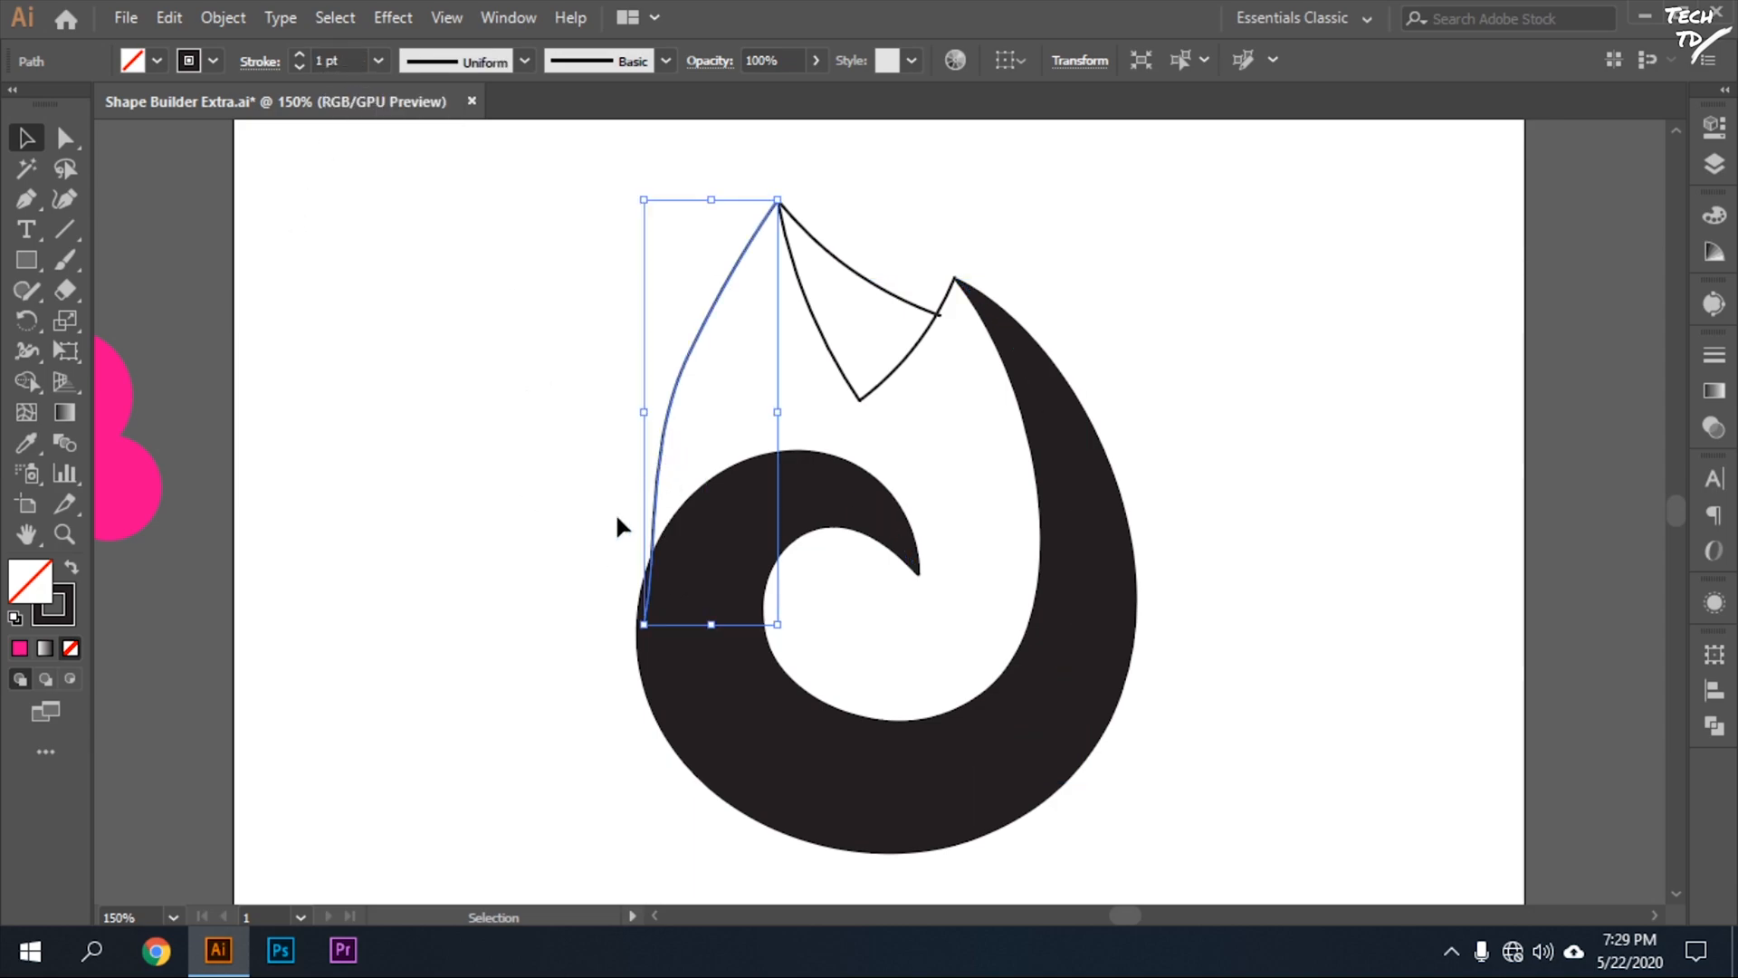
pyautogui.hotkey('ctrl', 'z')
pyautogui.click(376, 642)
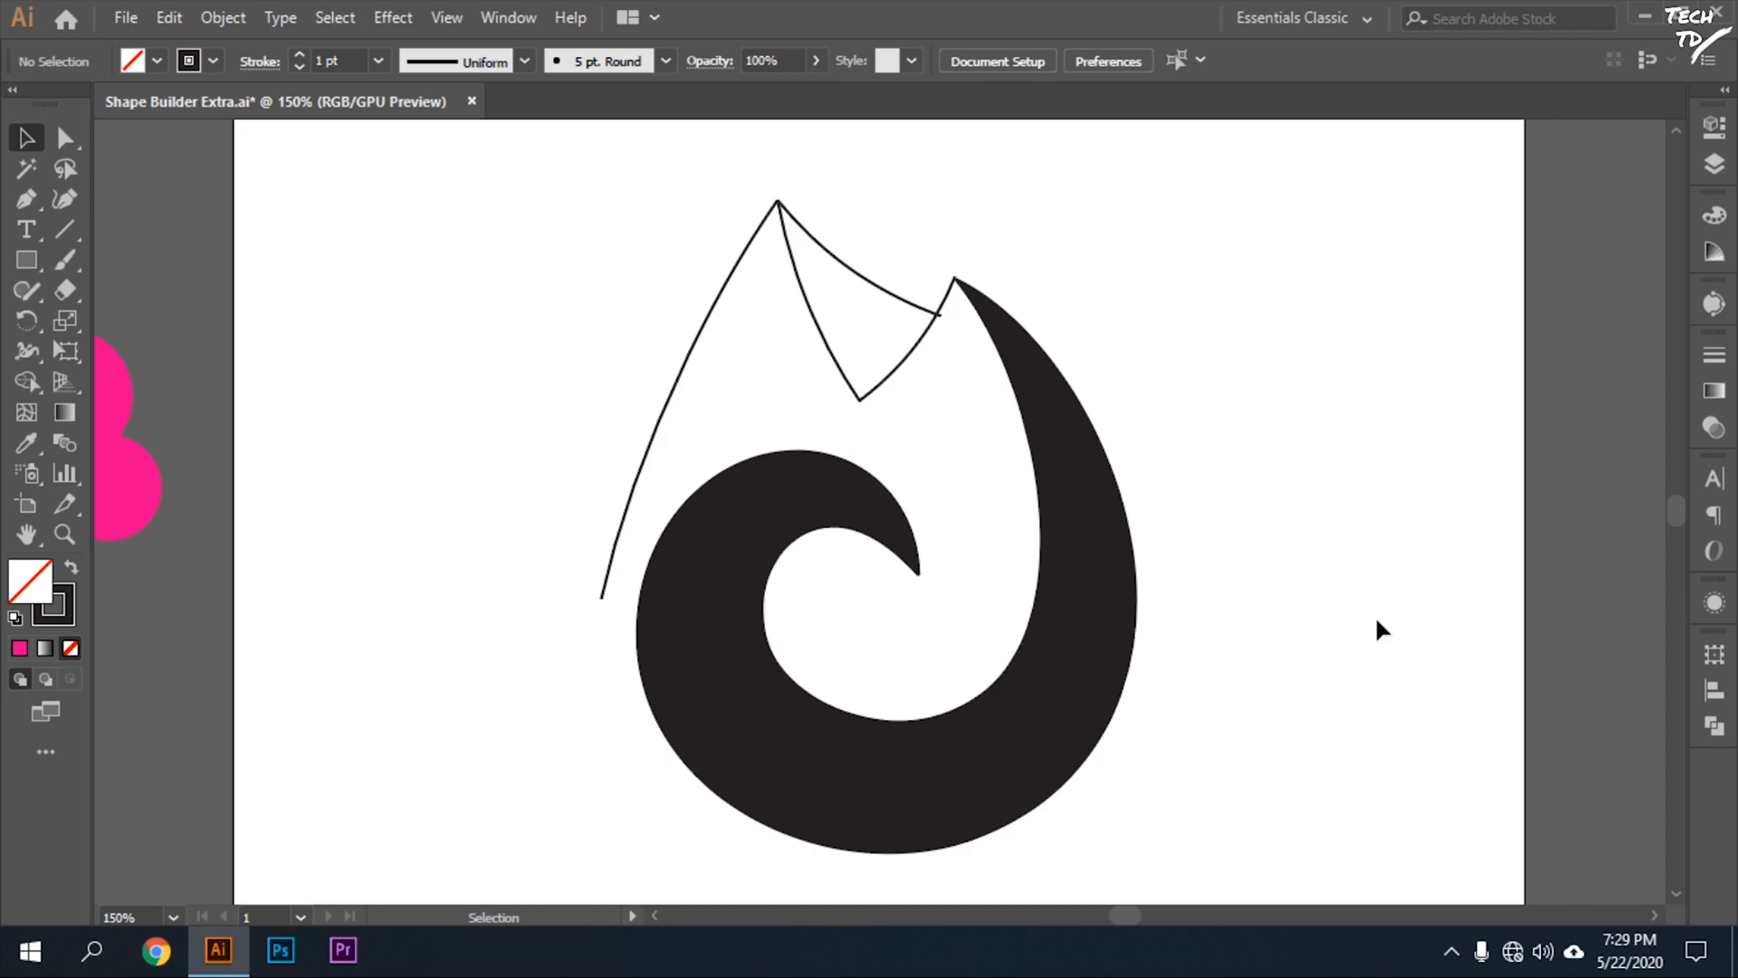
# Duplicate the black swirl and place the copy above and to the right of the original, partly off the artboard.
pyautogui.scroll(1, 1275, 626)
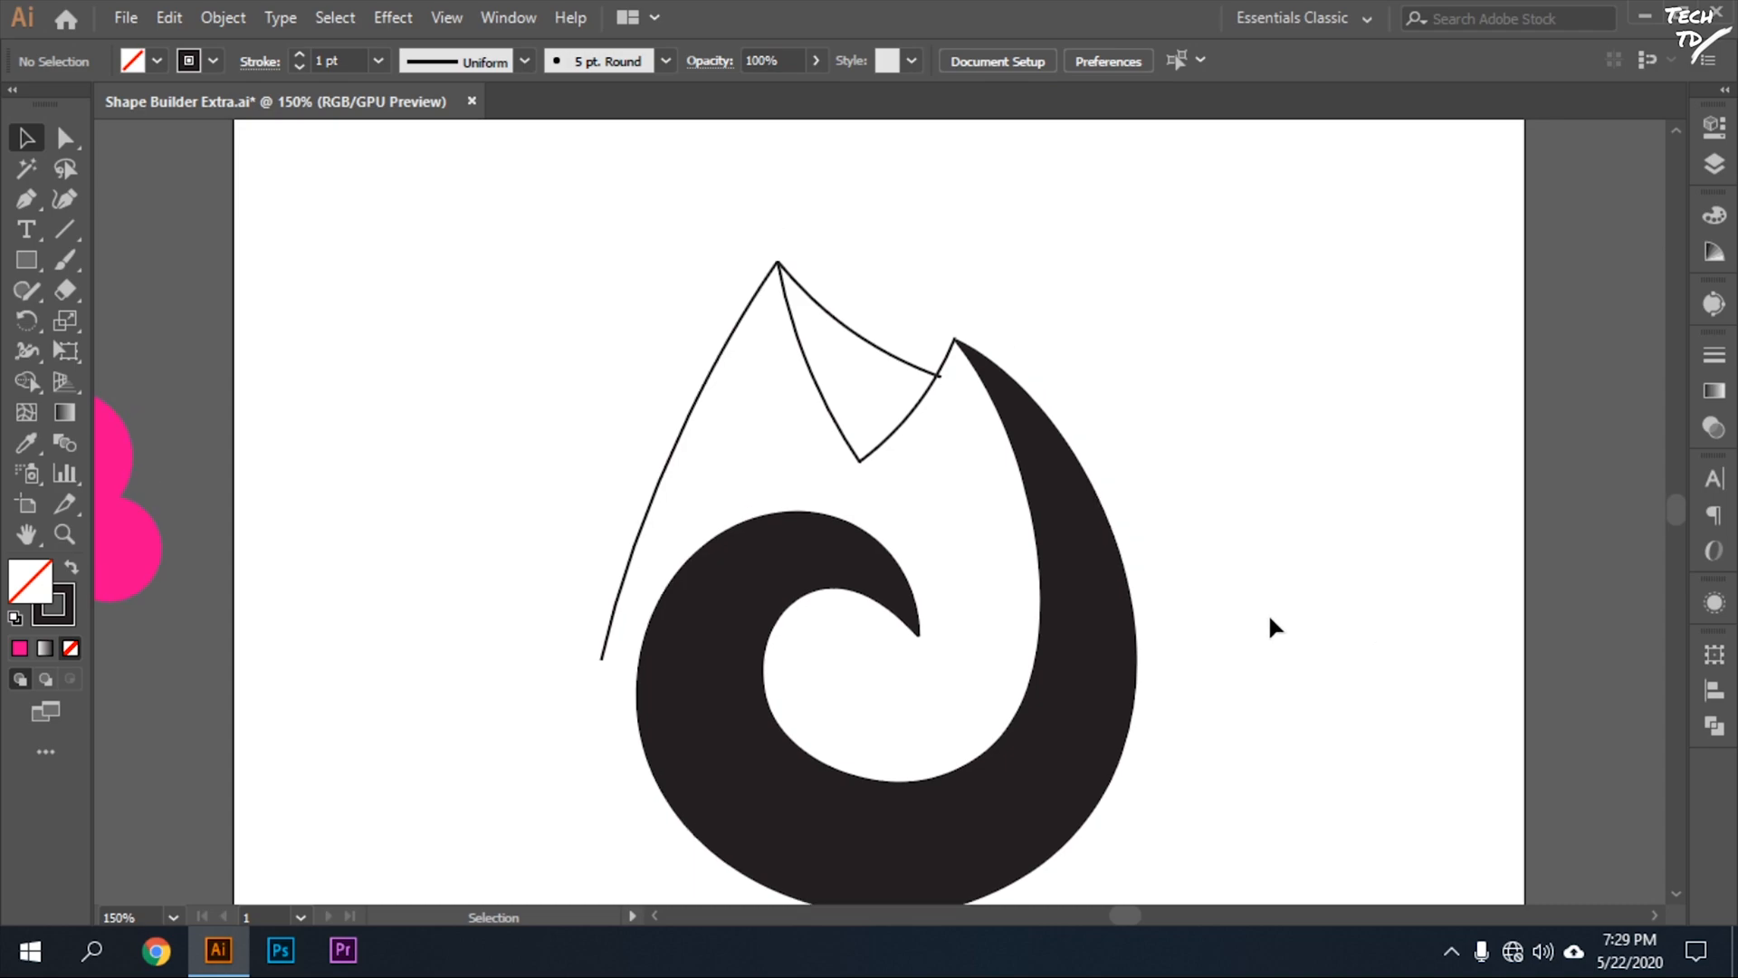
pyautogui.click(1108, 695)
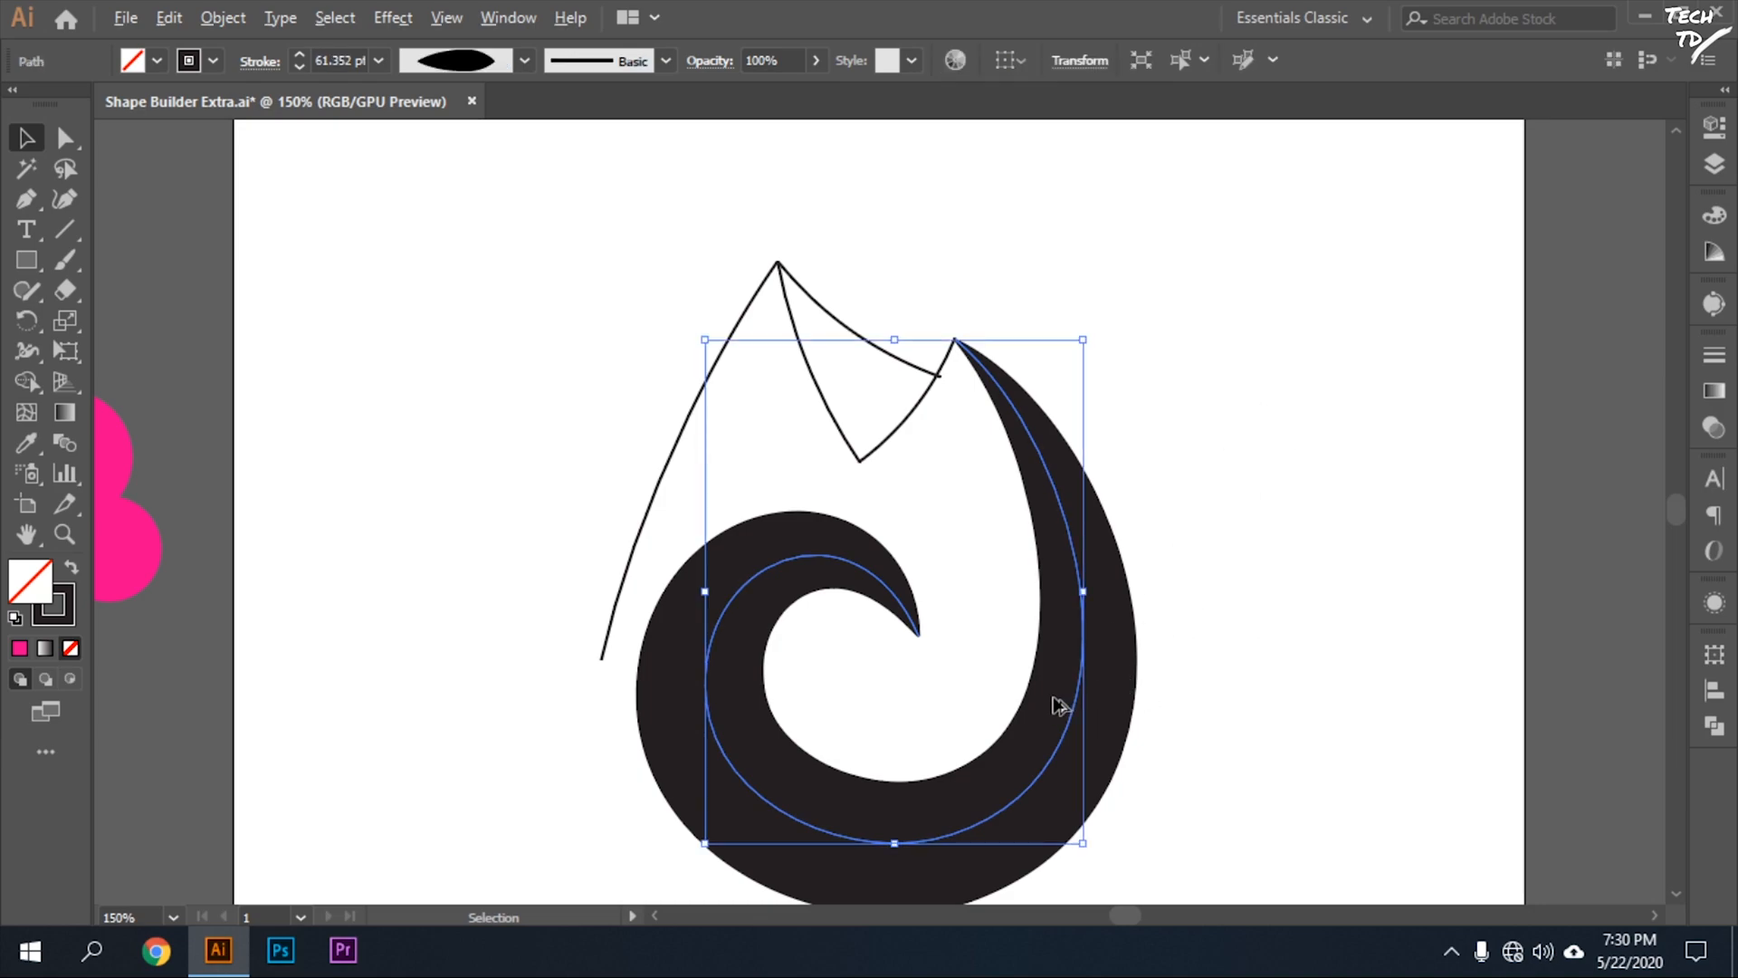
pyautogui.moveTo(1071, 714); pyautogui.dragTo(1563, 416)
# Expand the appearance of the original black swirl to turn its brush stroke into a filled shape.
pyautogui.click(1080, 721)
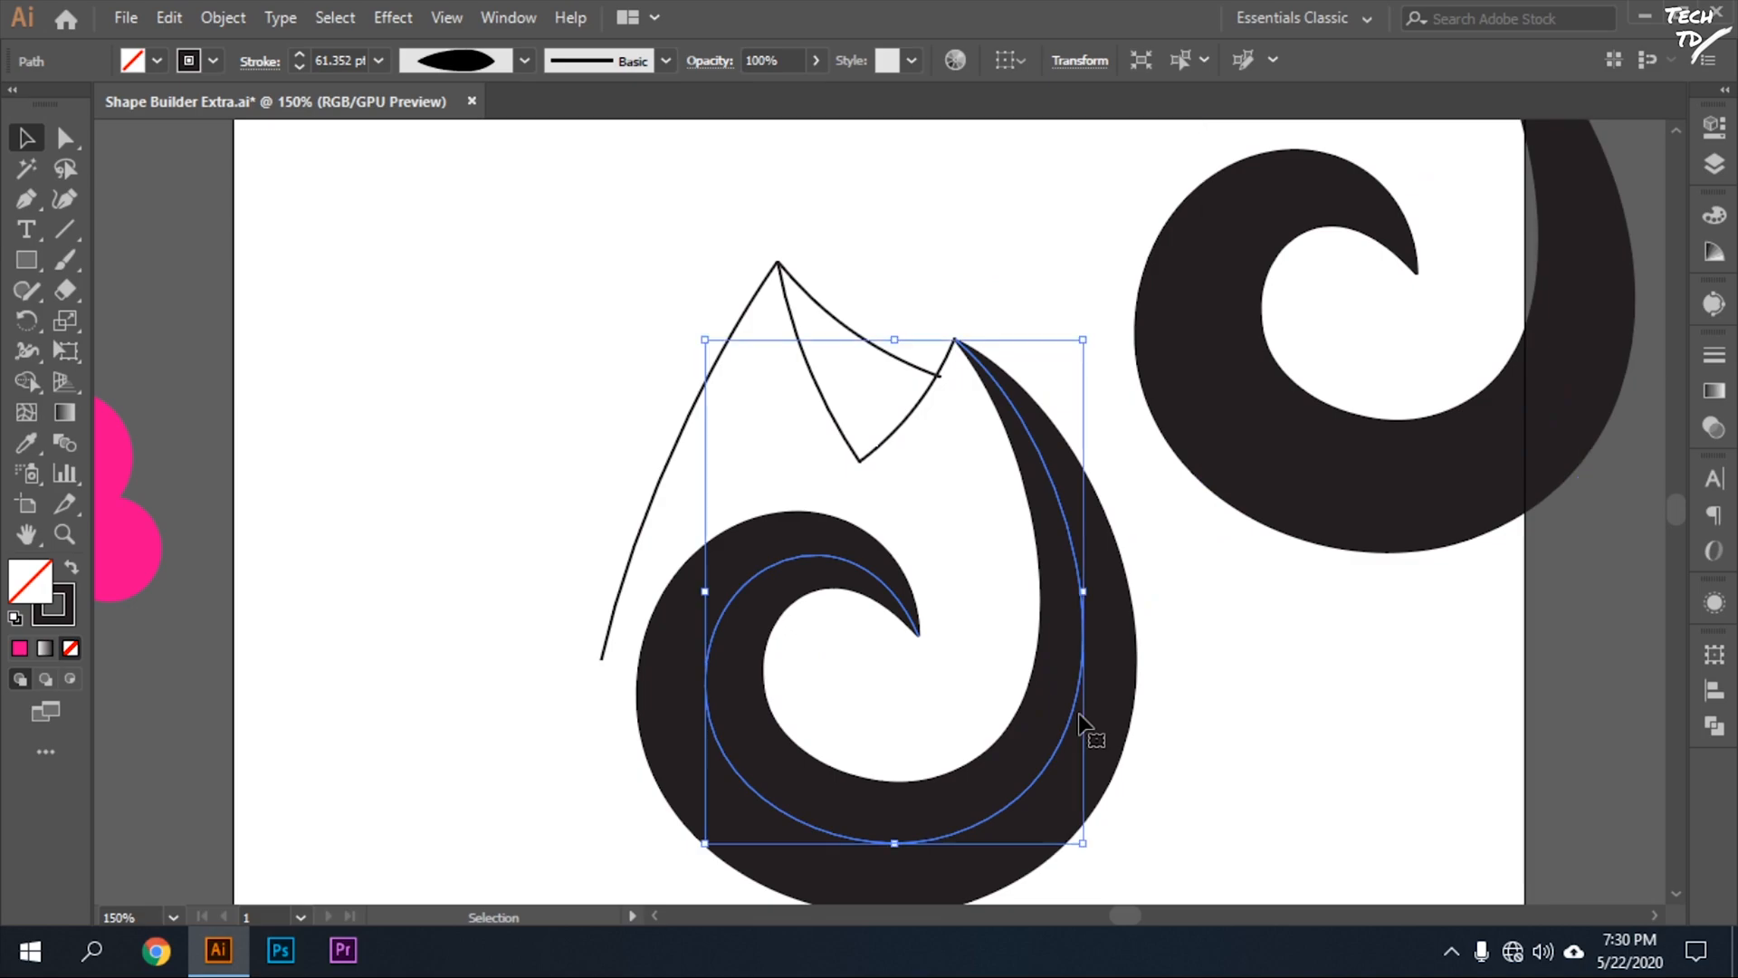
pyautogui.click(210, 16)
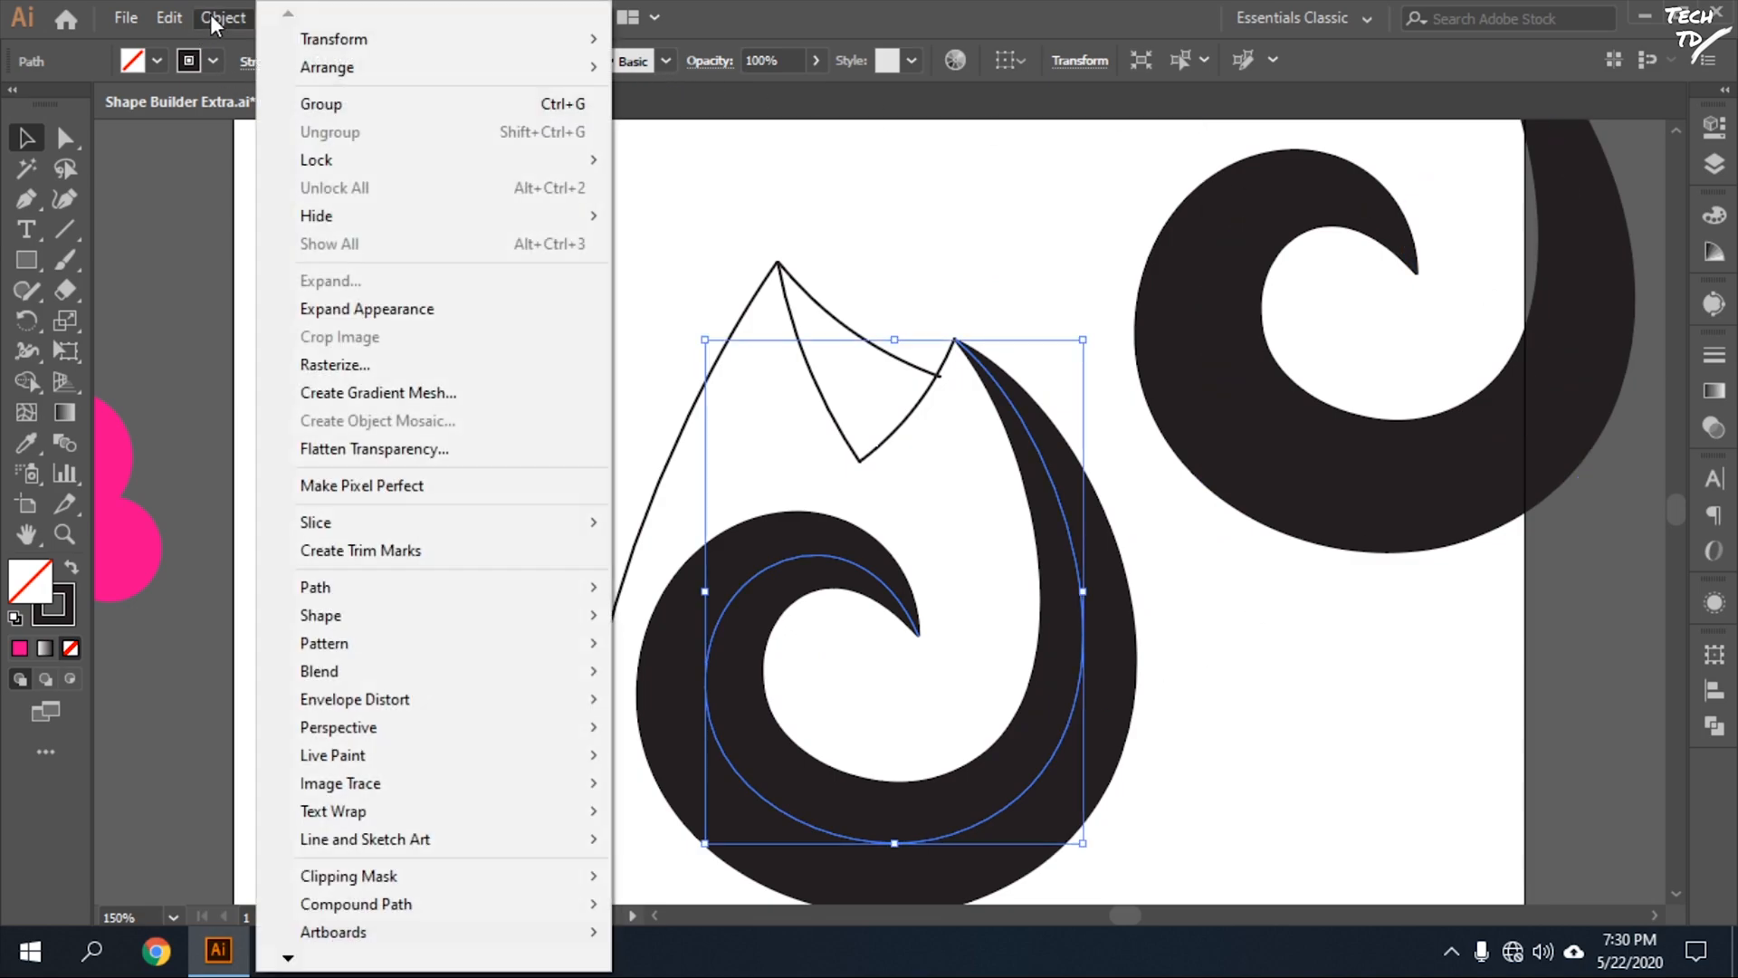
pyautogui.click(420, 311)
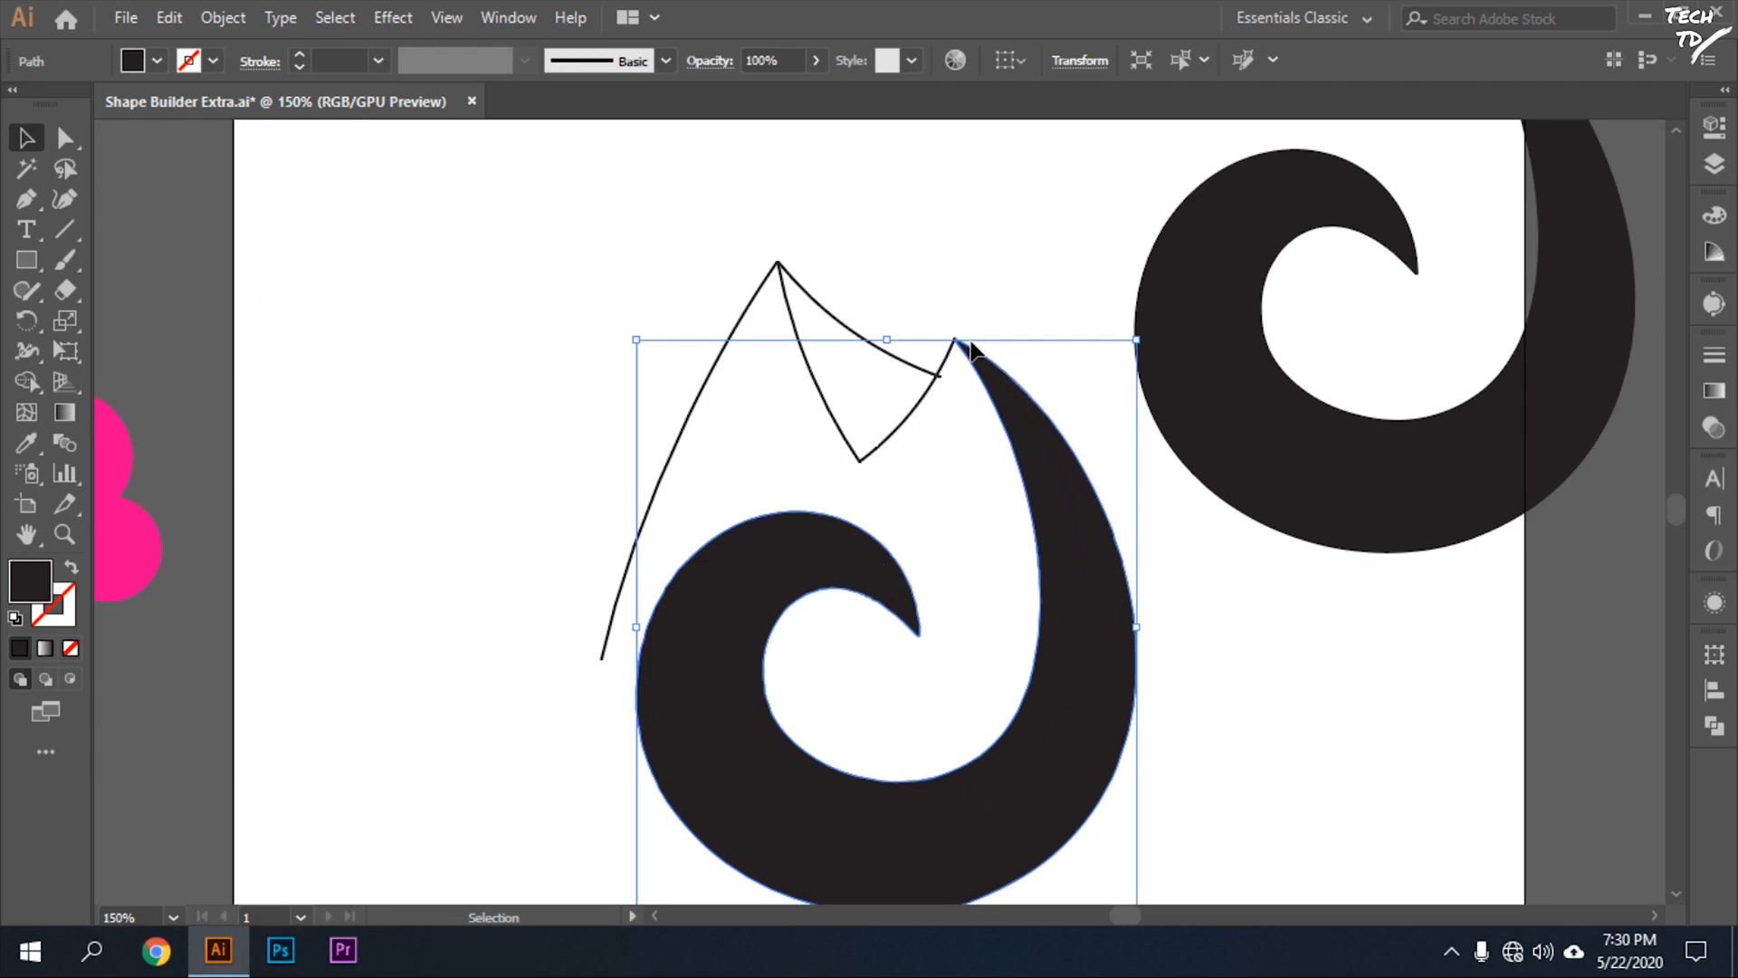
pyautogui.click(1247, 649)
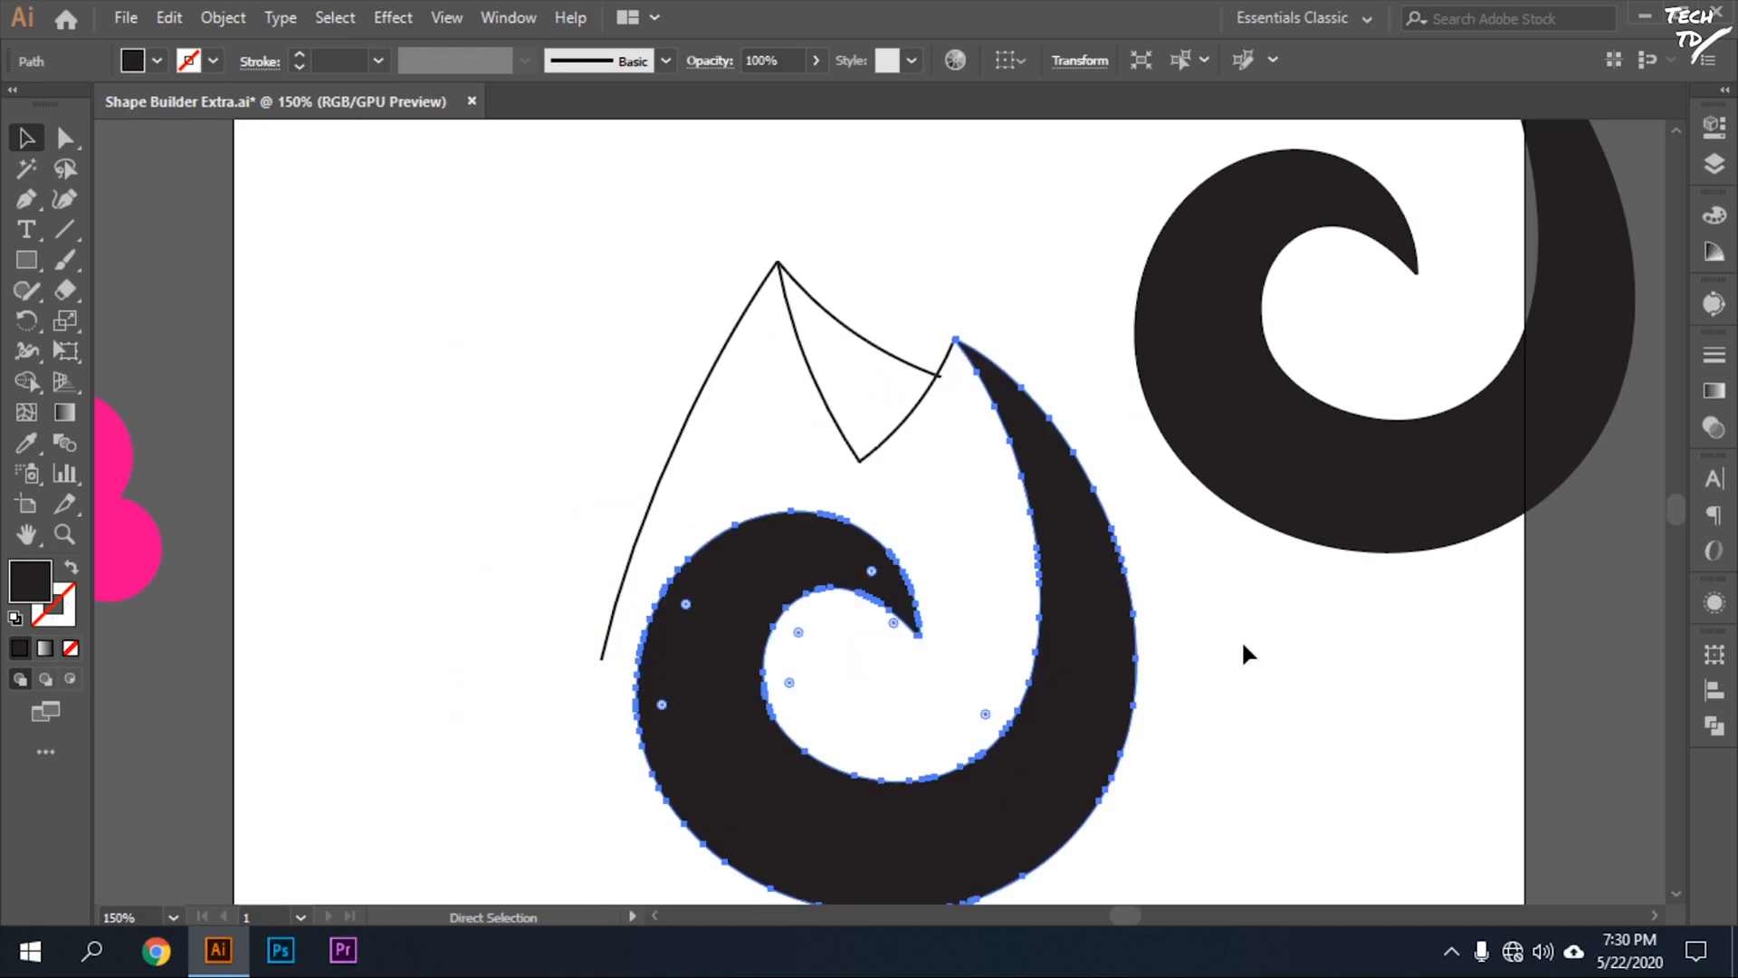
# Select the flame outline paths with the expanded swirl and enable Gap Detection for the Shape Builder.
pyautogui.click(603, 644)
pyautogui.moveTo(514, 312); pyautogui.dragTo(1078, 910)
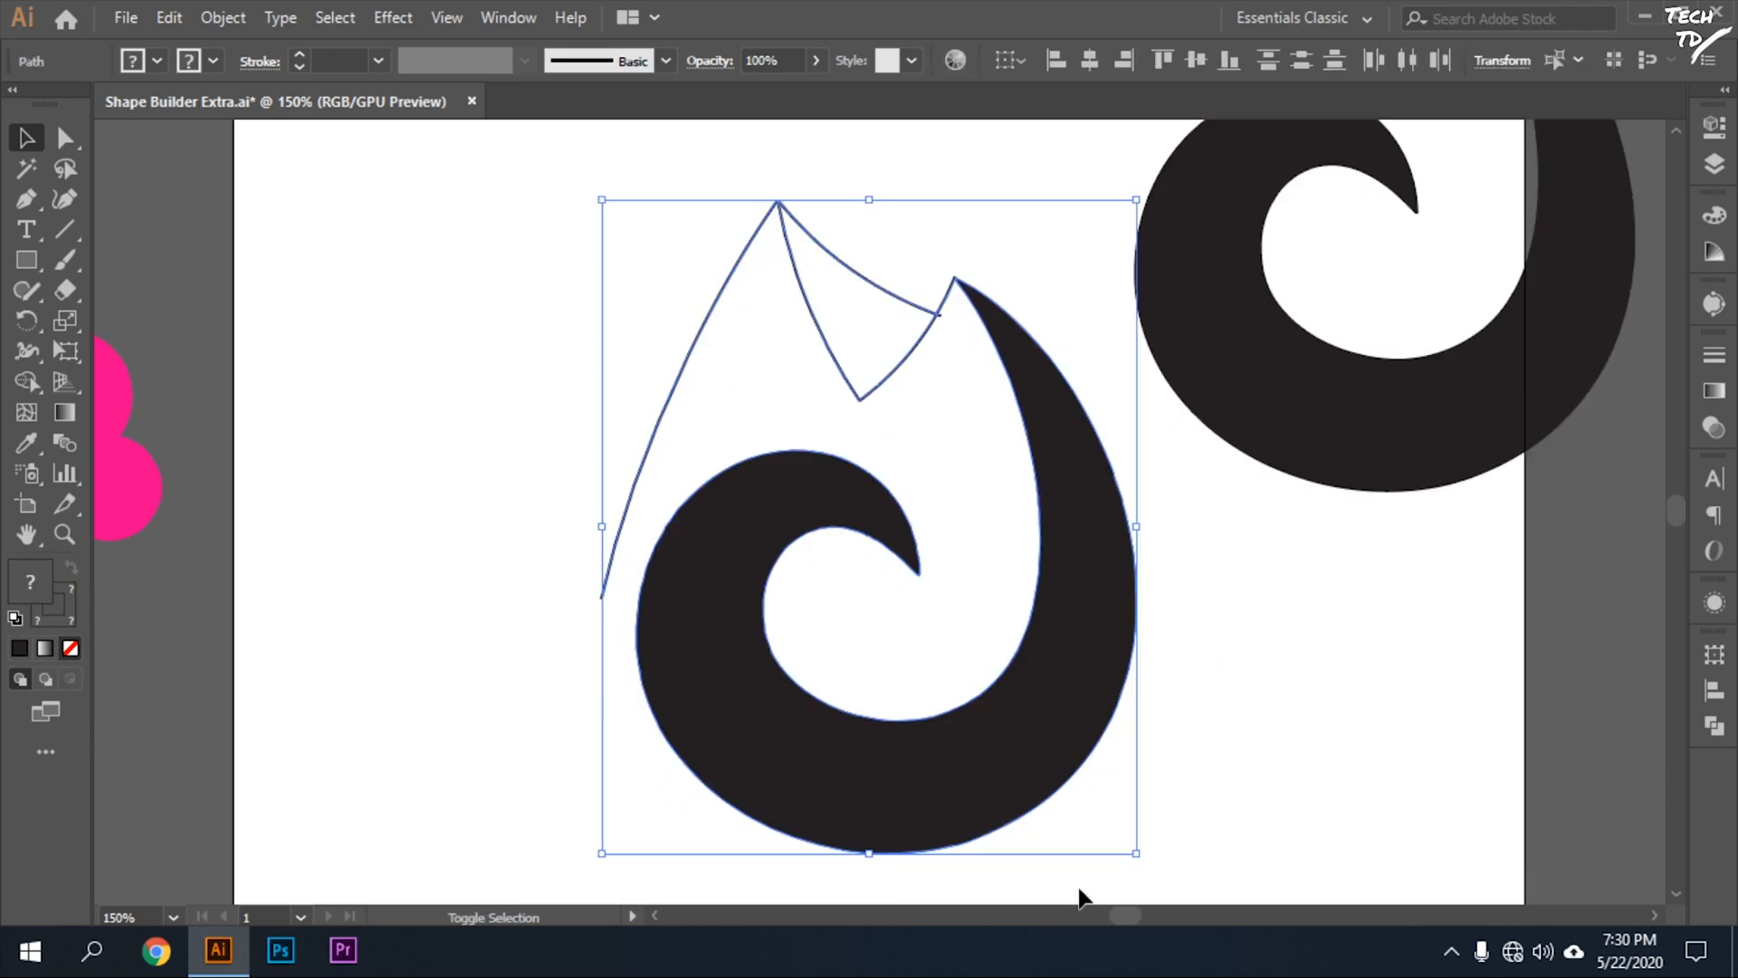
pyautogui.hotkey('shift', 'm')
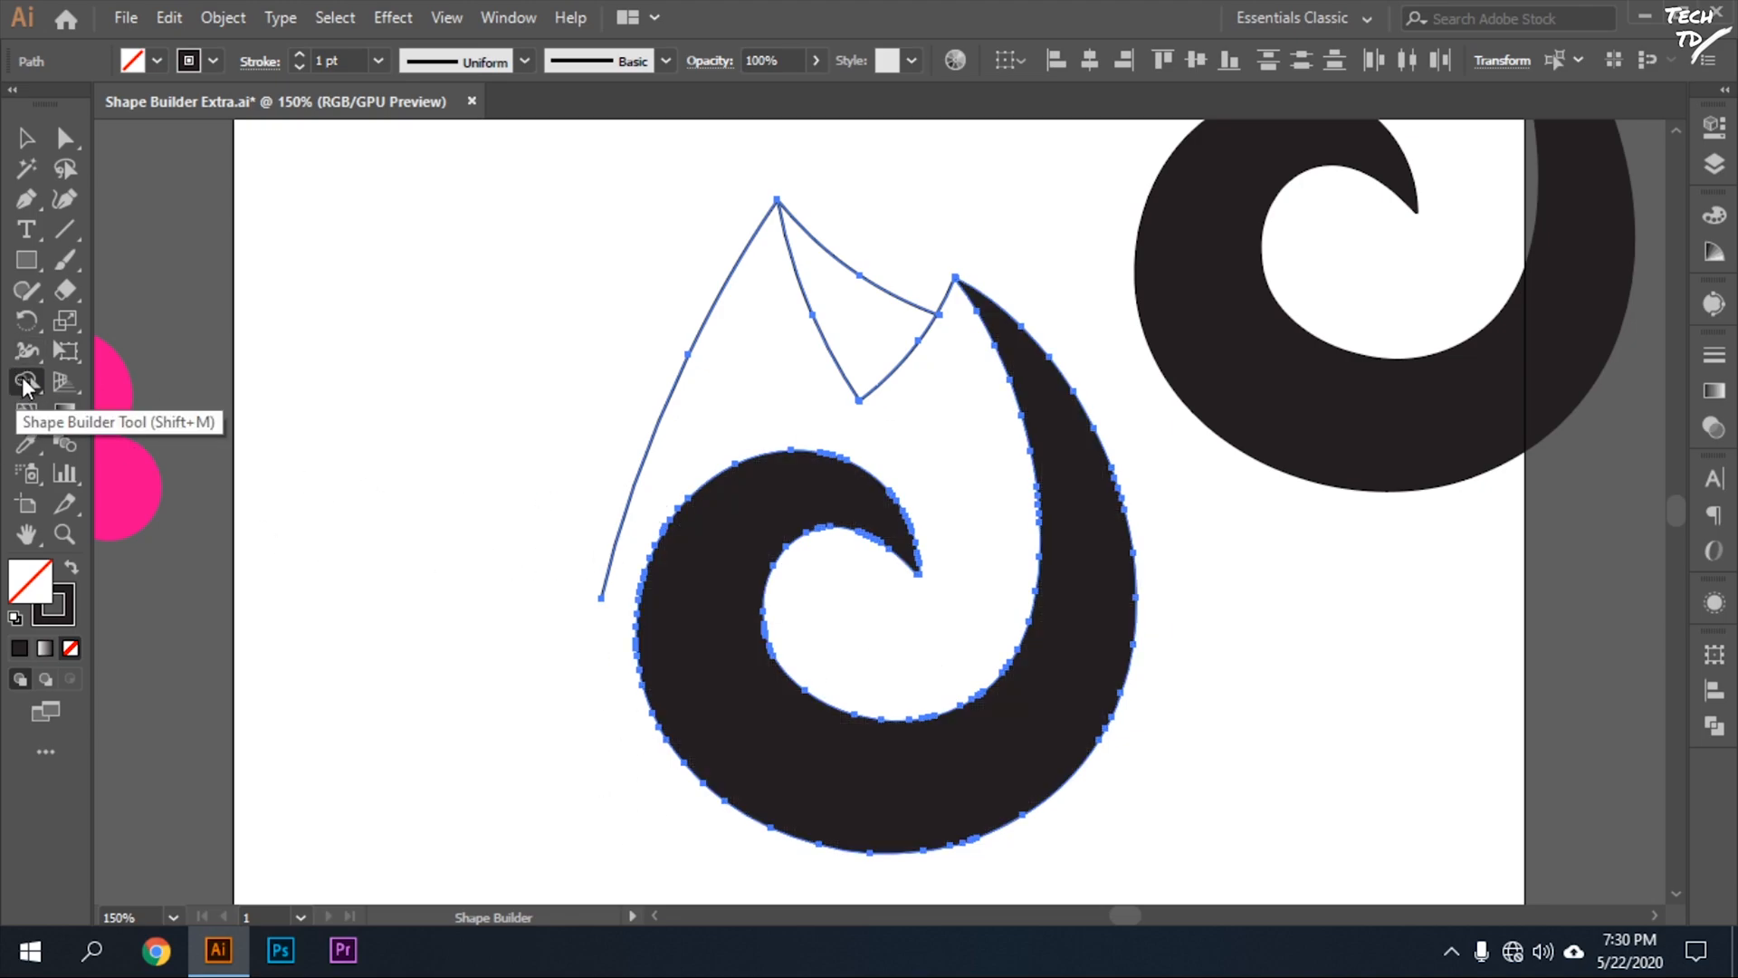
pyautogui.doubleClick(22, 379)
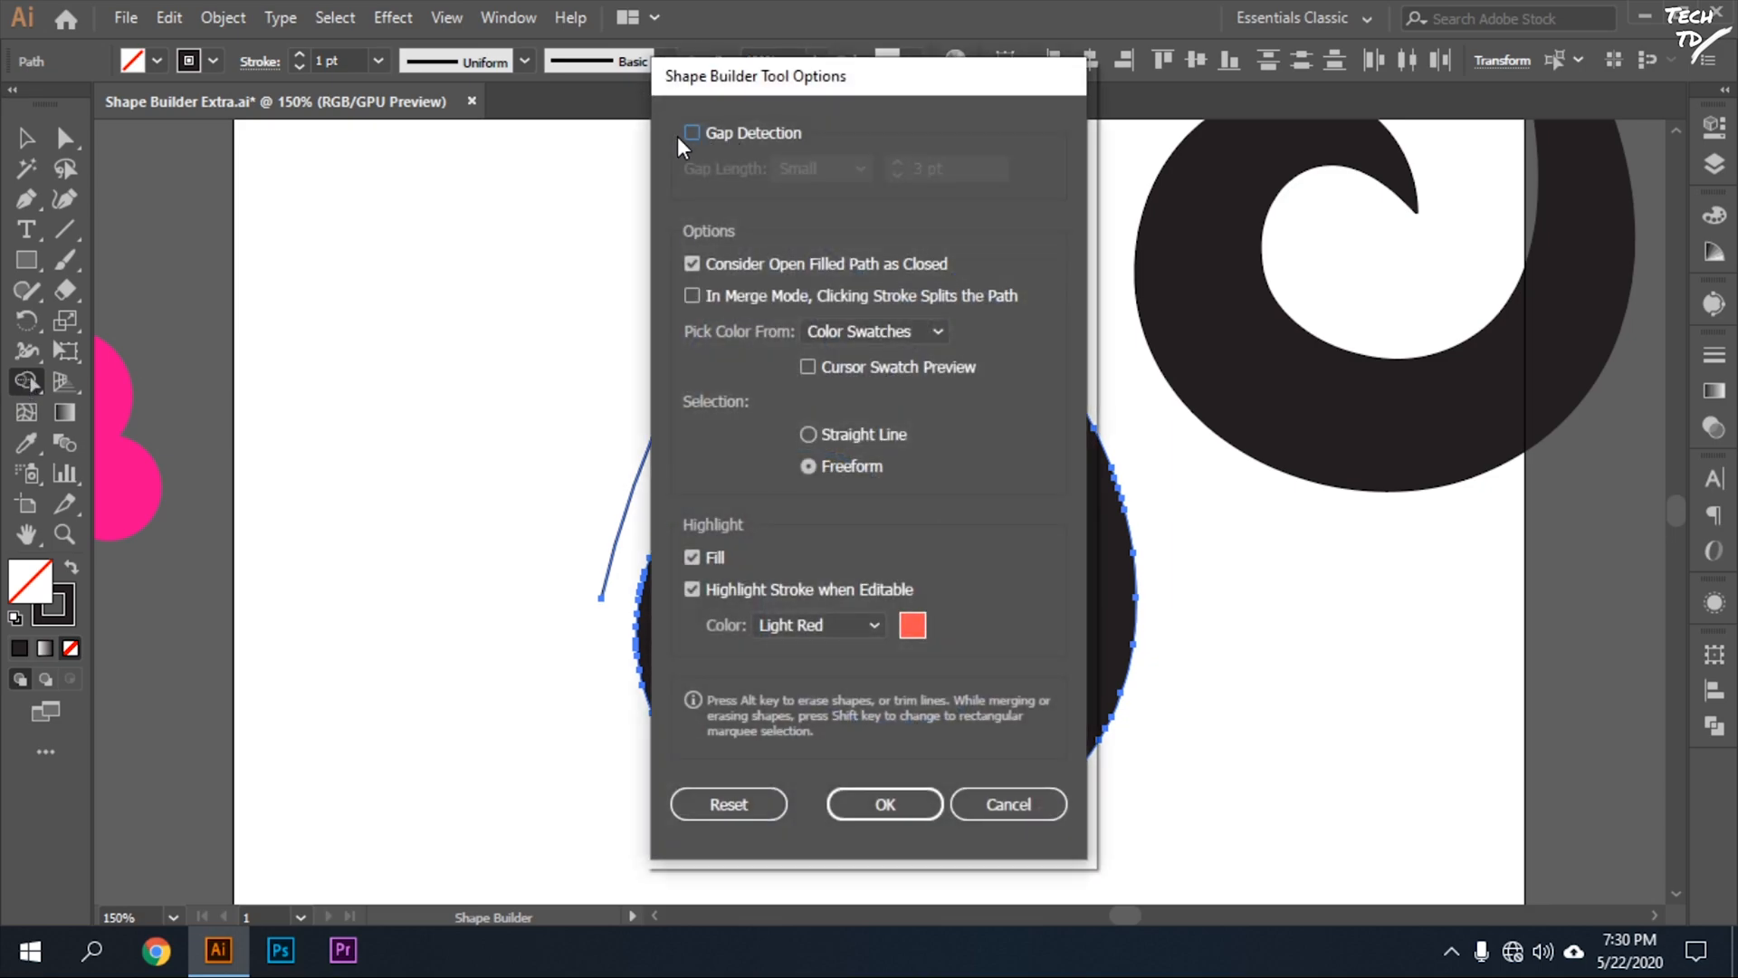
pyautogui.click(691, 133)
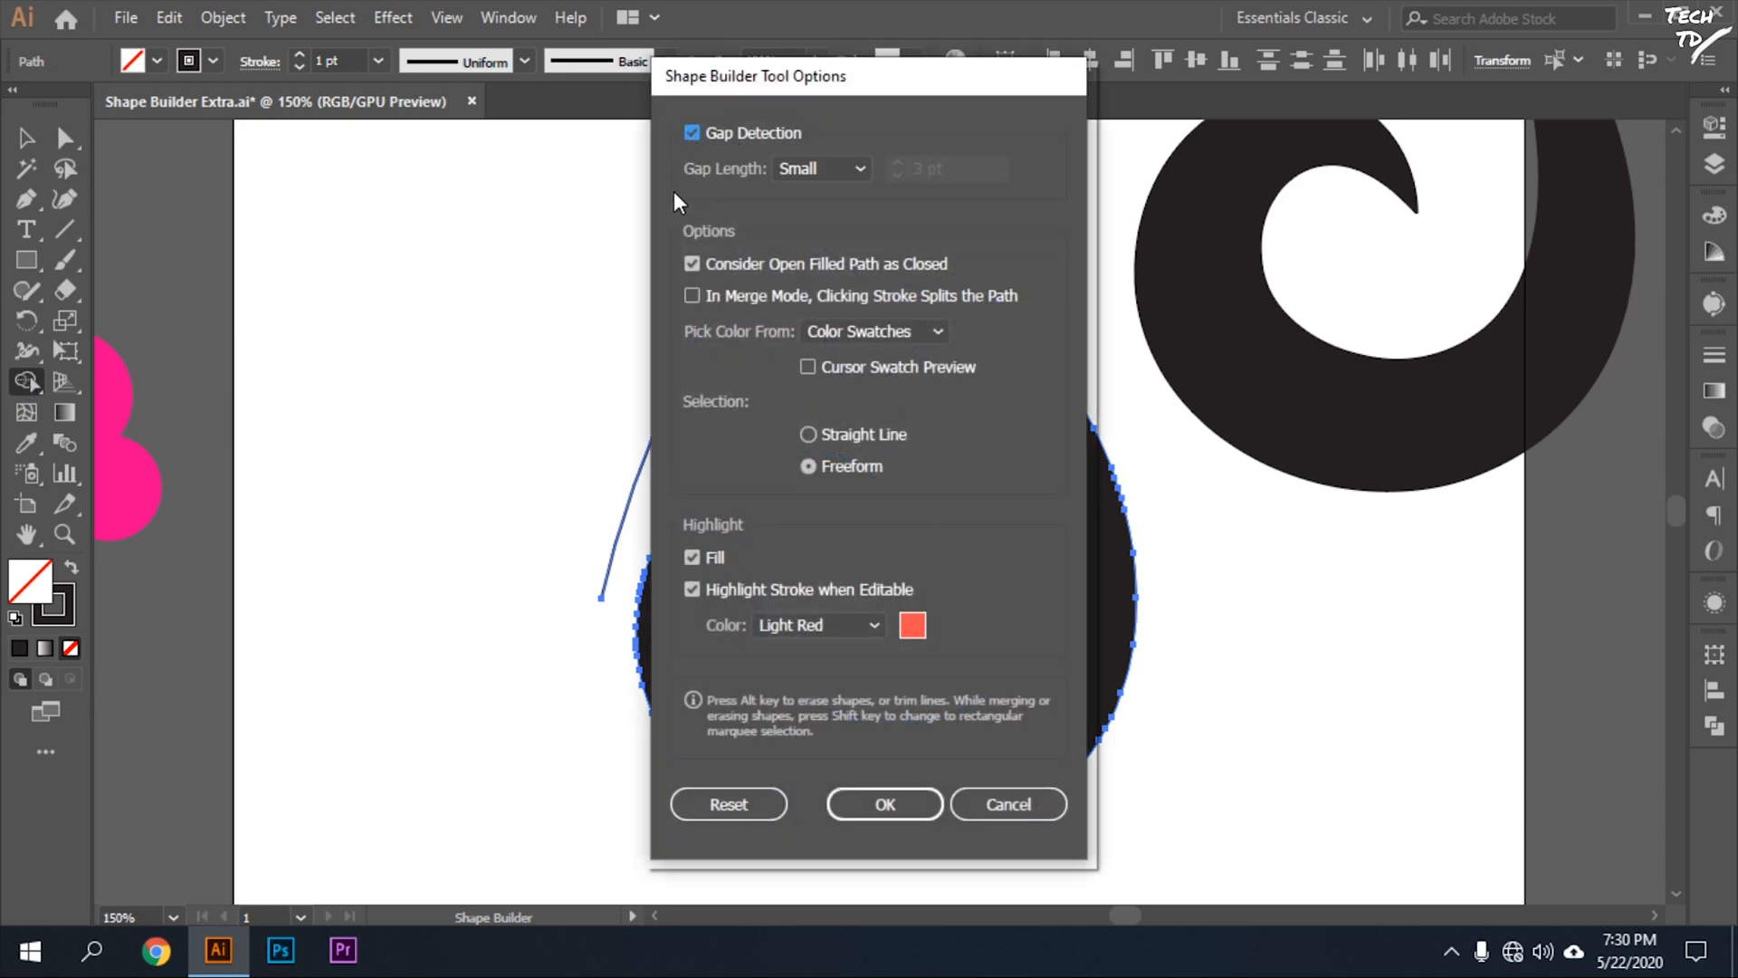
pyautogui.click(882, 802)
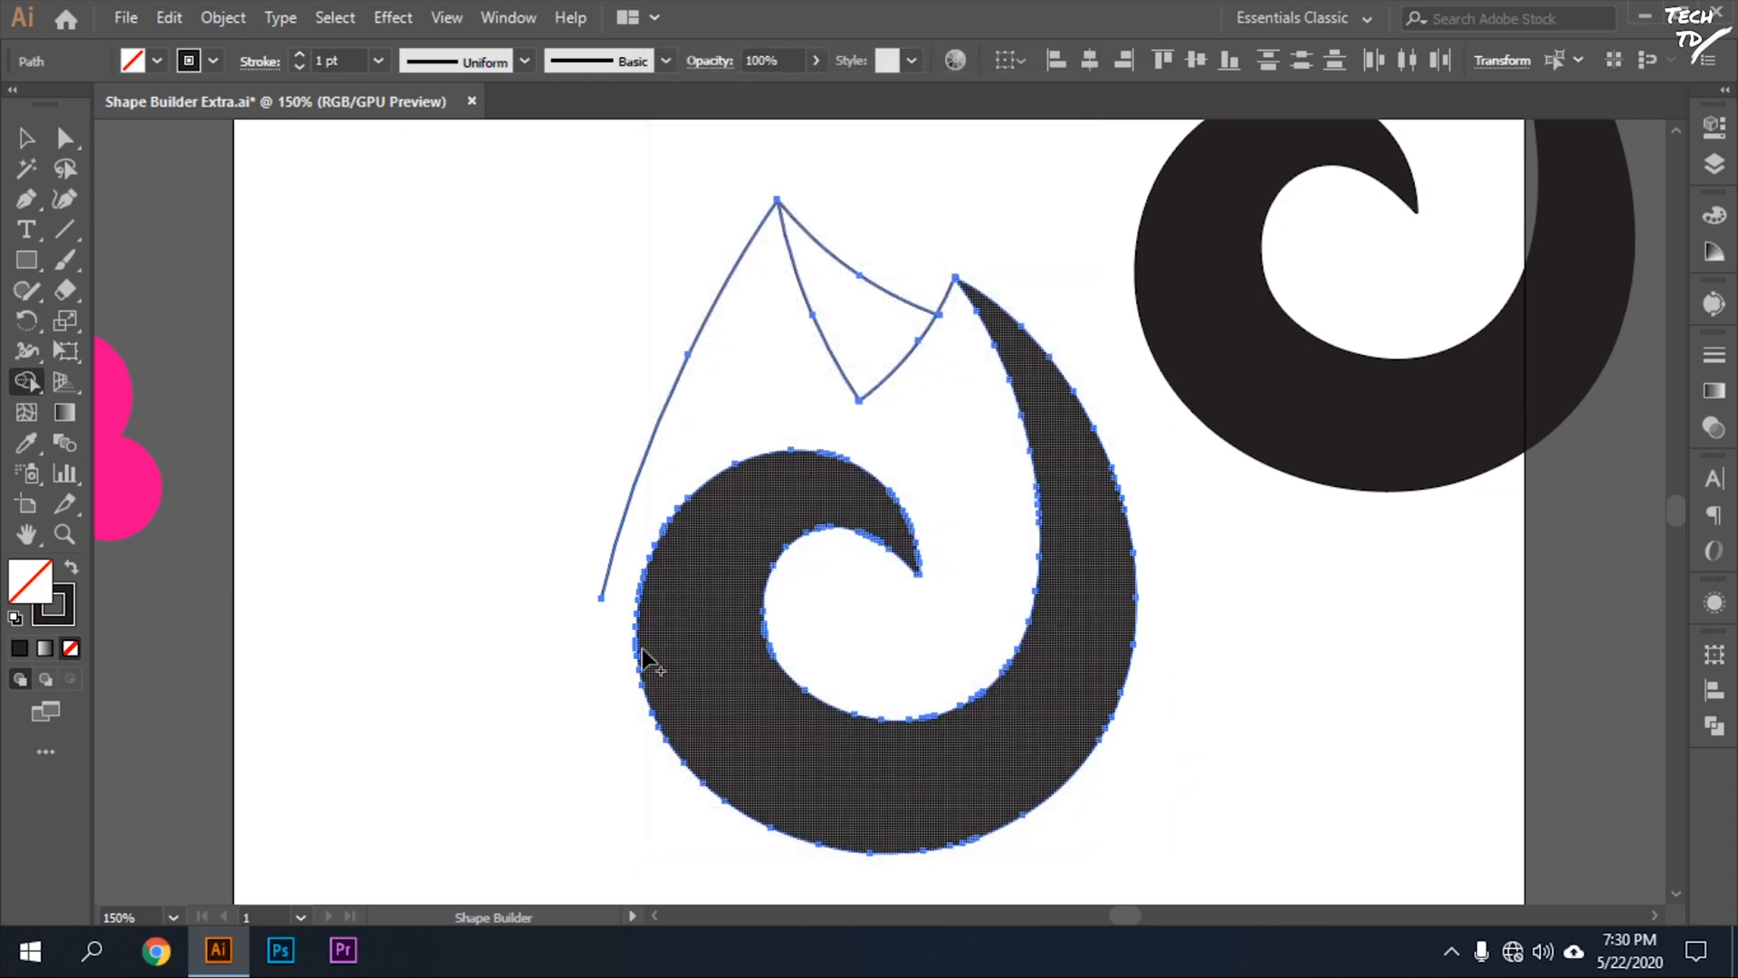
# Set the Shape Builder's gap length to Large.
pyautogui.doubleClick(34, 381)
pyautogui.click(842, 168)
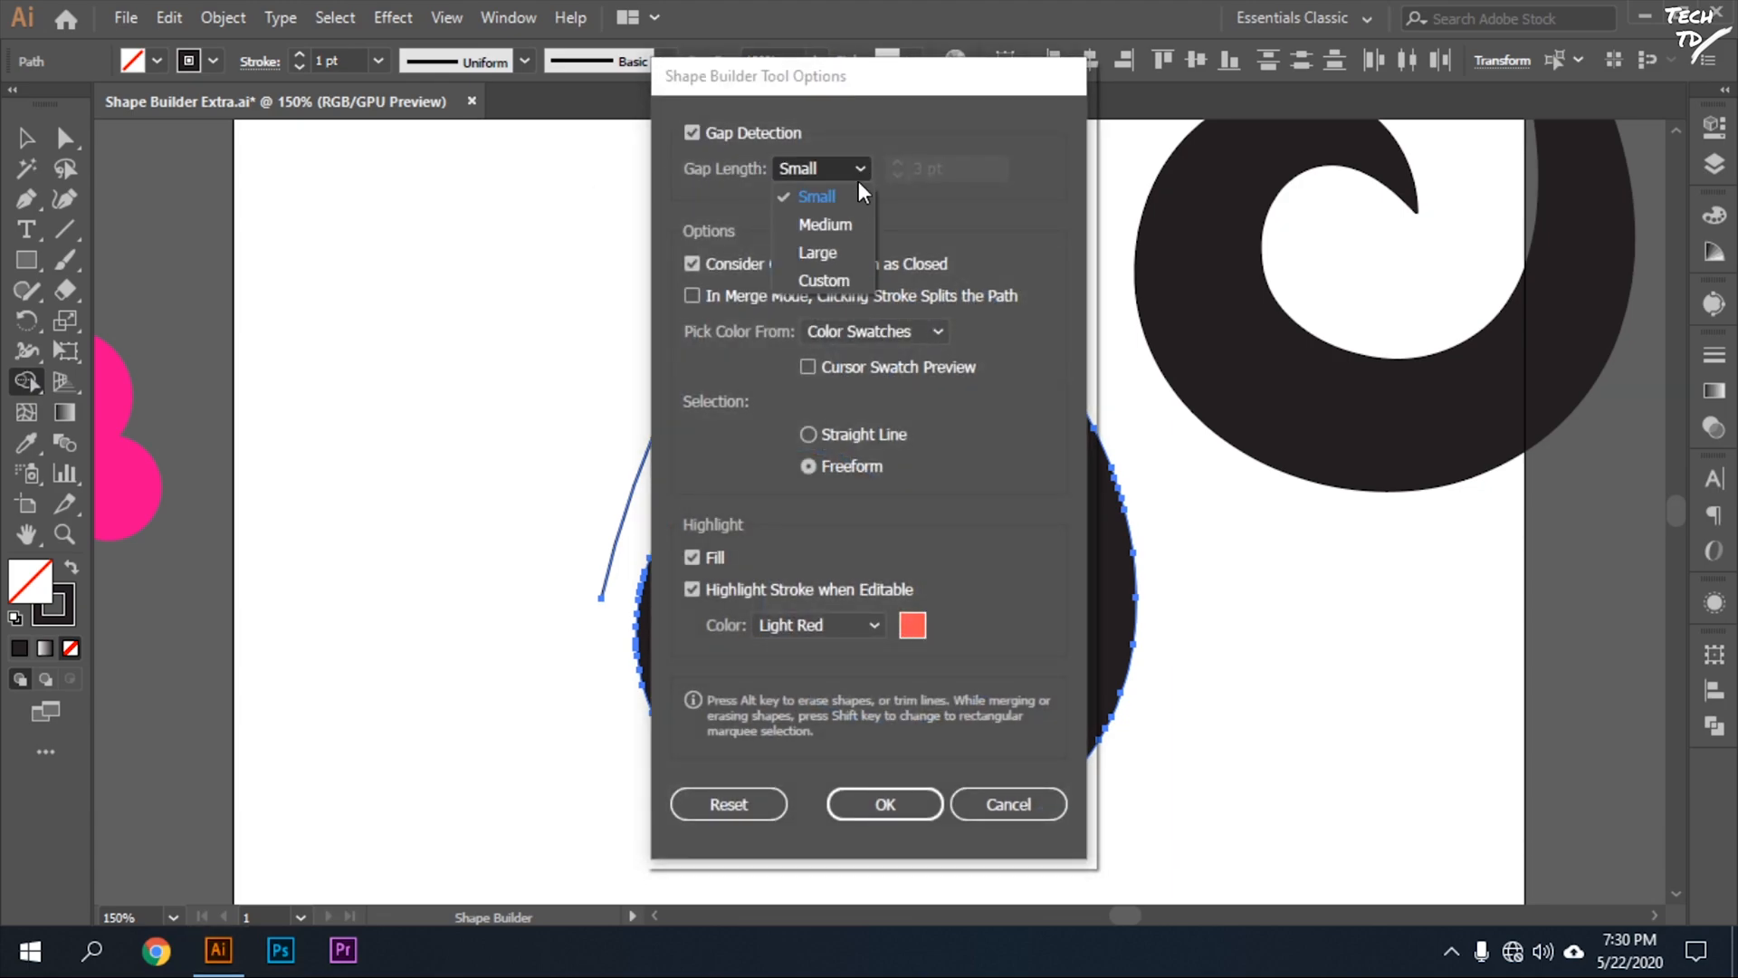
pyautogui.click(833, 260)
pyautogui.click(885, 803)
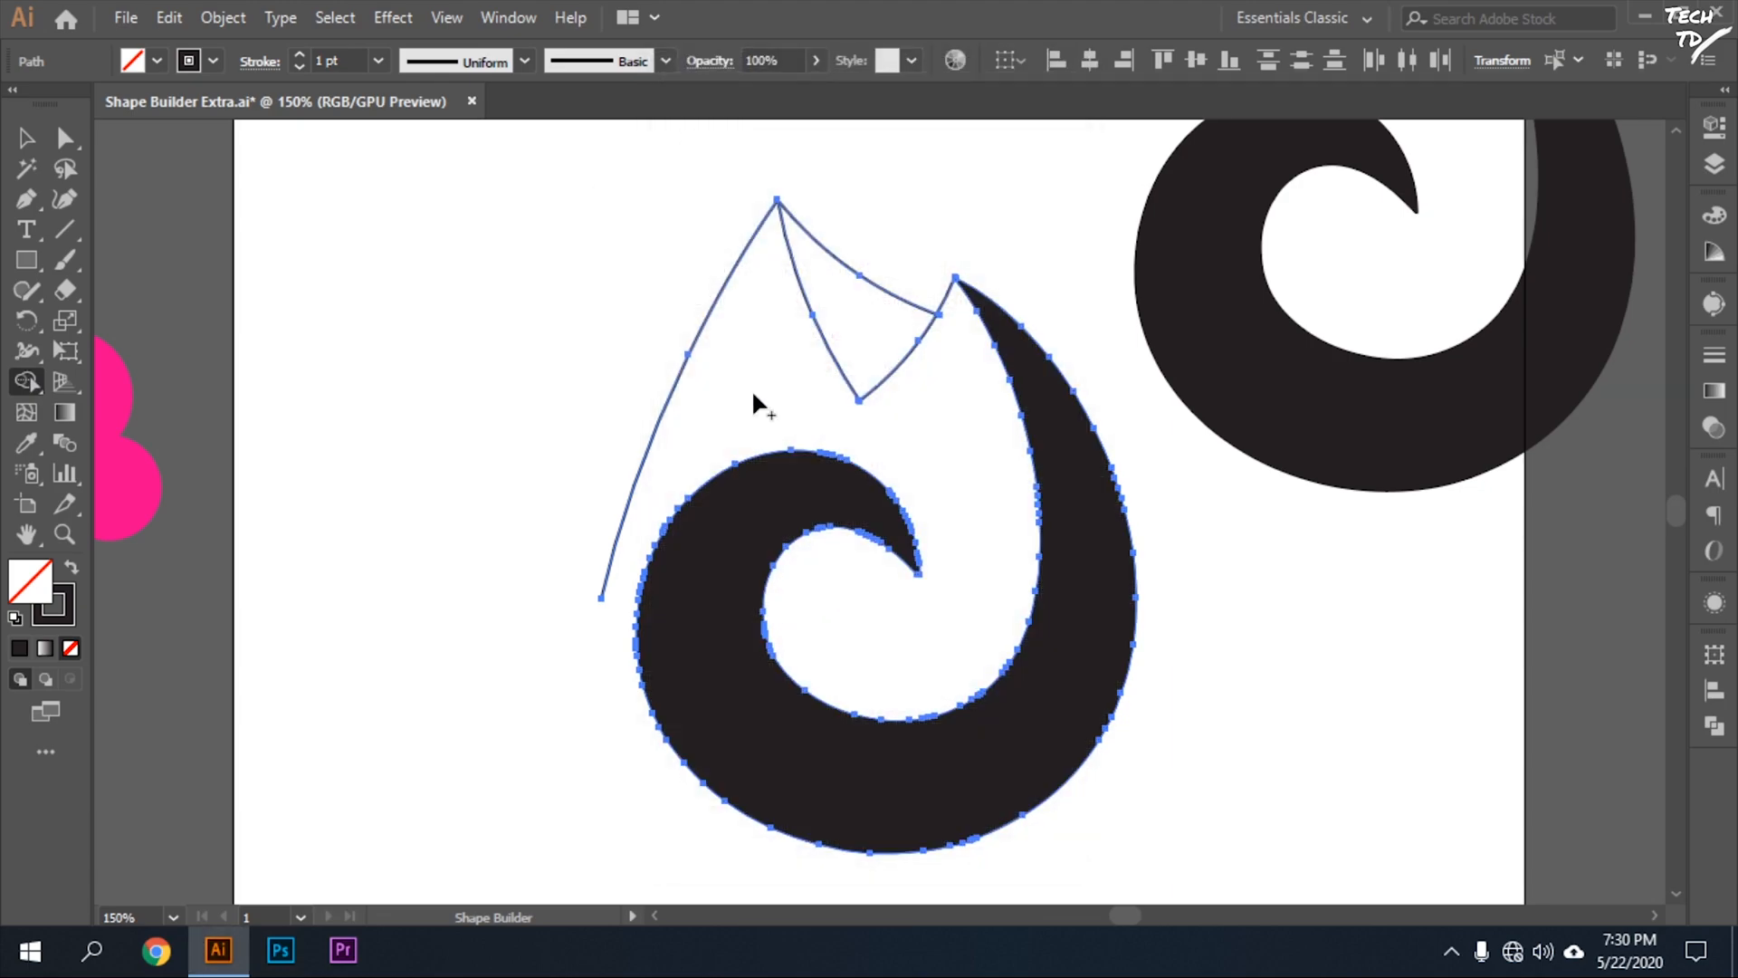
# Move the lower end anchor of the flame's left curve close to the outer edge of the swirl.
pyautogui.press('v')
pyautogui.click(542, 356)
pyautogui.click(604, 586)
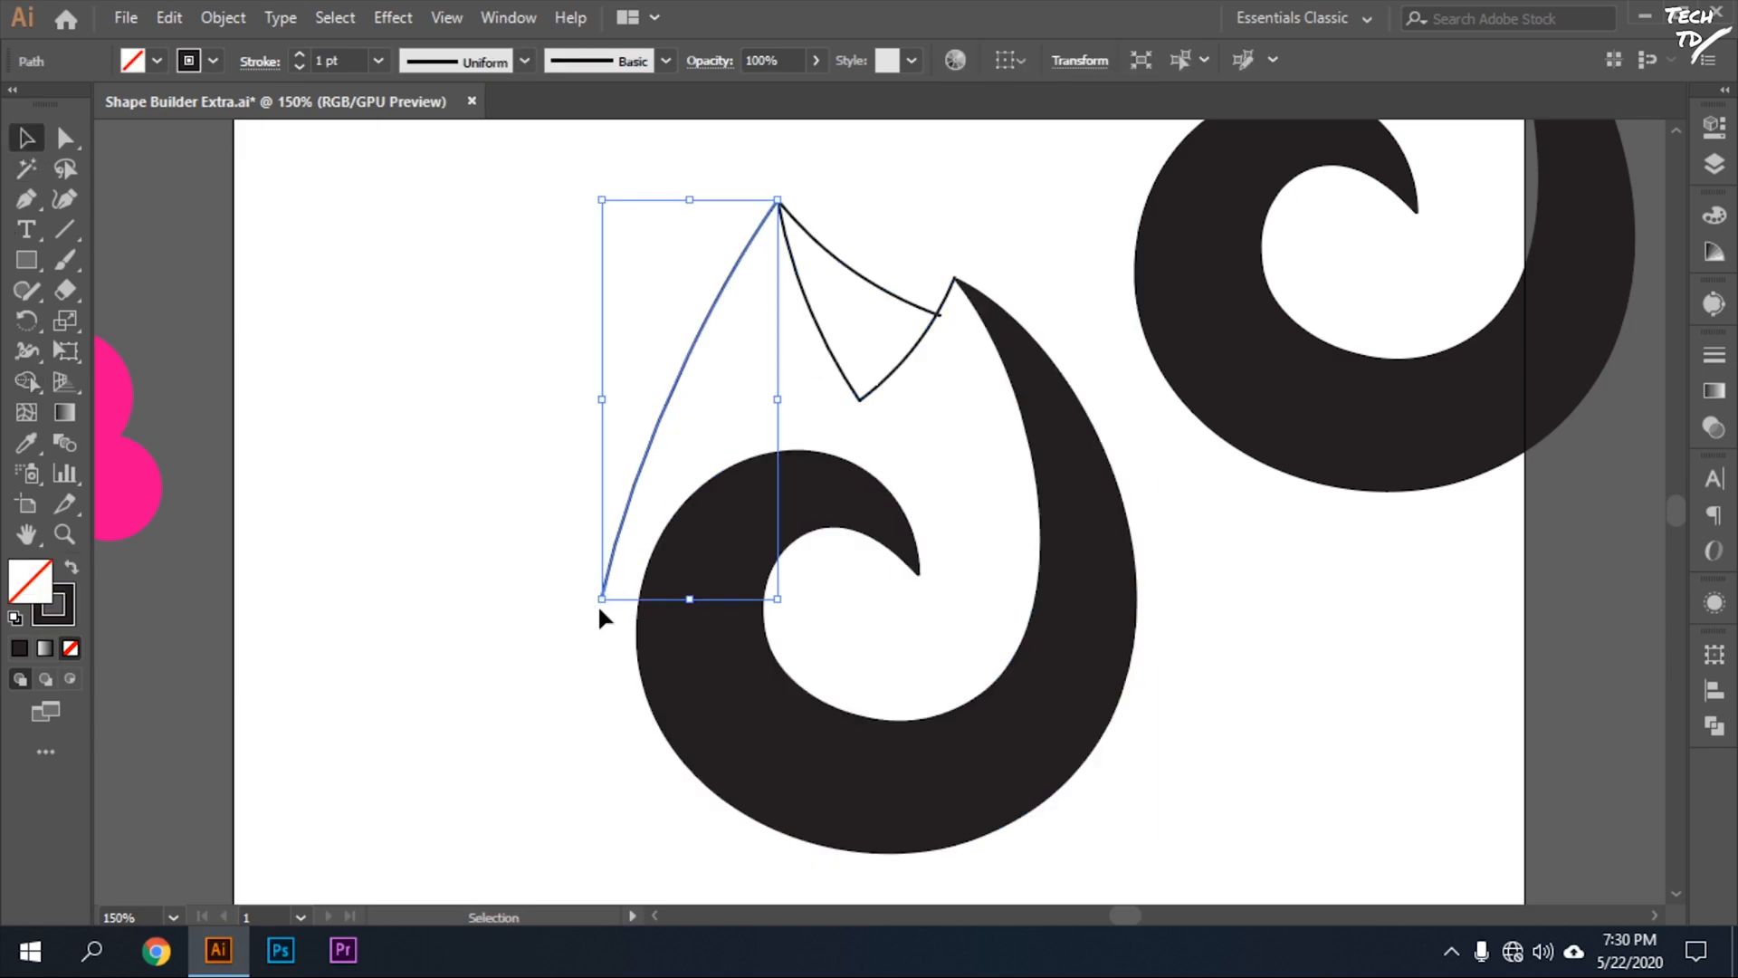
pyautogui.click(64, 138)
pyautogui.click(473, 288)
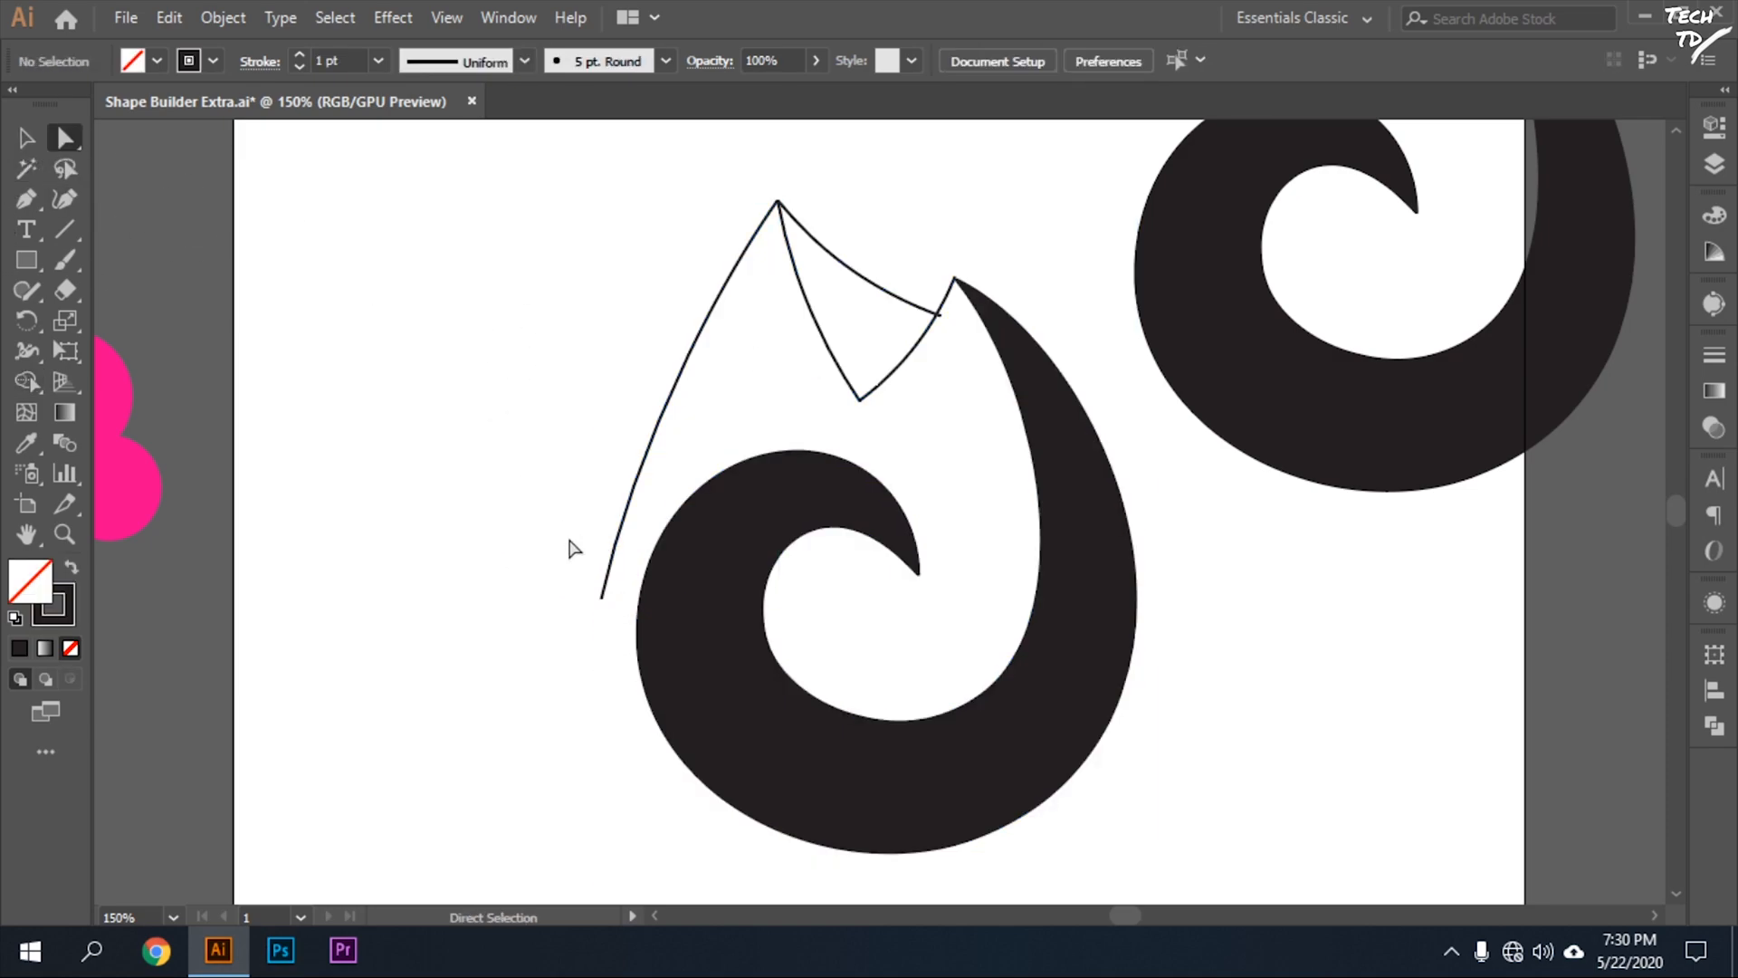
pyautogui.click(601, 598)
pyautogui.moveTo(601, 597); pyautogui.dragTo(632, 598)
pyautogui.click(26, 137)
pyautogui.click(557, 433)
# Select the flame outline paths together with the expanded swirl and activate the Shape Builder on them.
pyautogui.moveTo(512, 306); pyautogui.dragTo(1263, 785)
pyautogui.click(893, 349)
pyautogui.moveTo(681, 177); pyautogui.dragTo(1037, 657)
pyautogui.hotkey('shift', 'm')
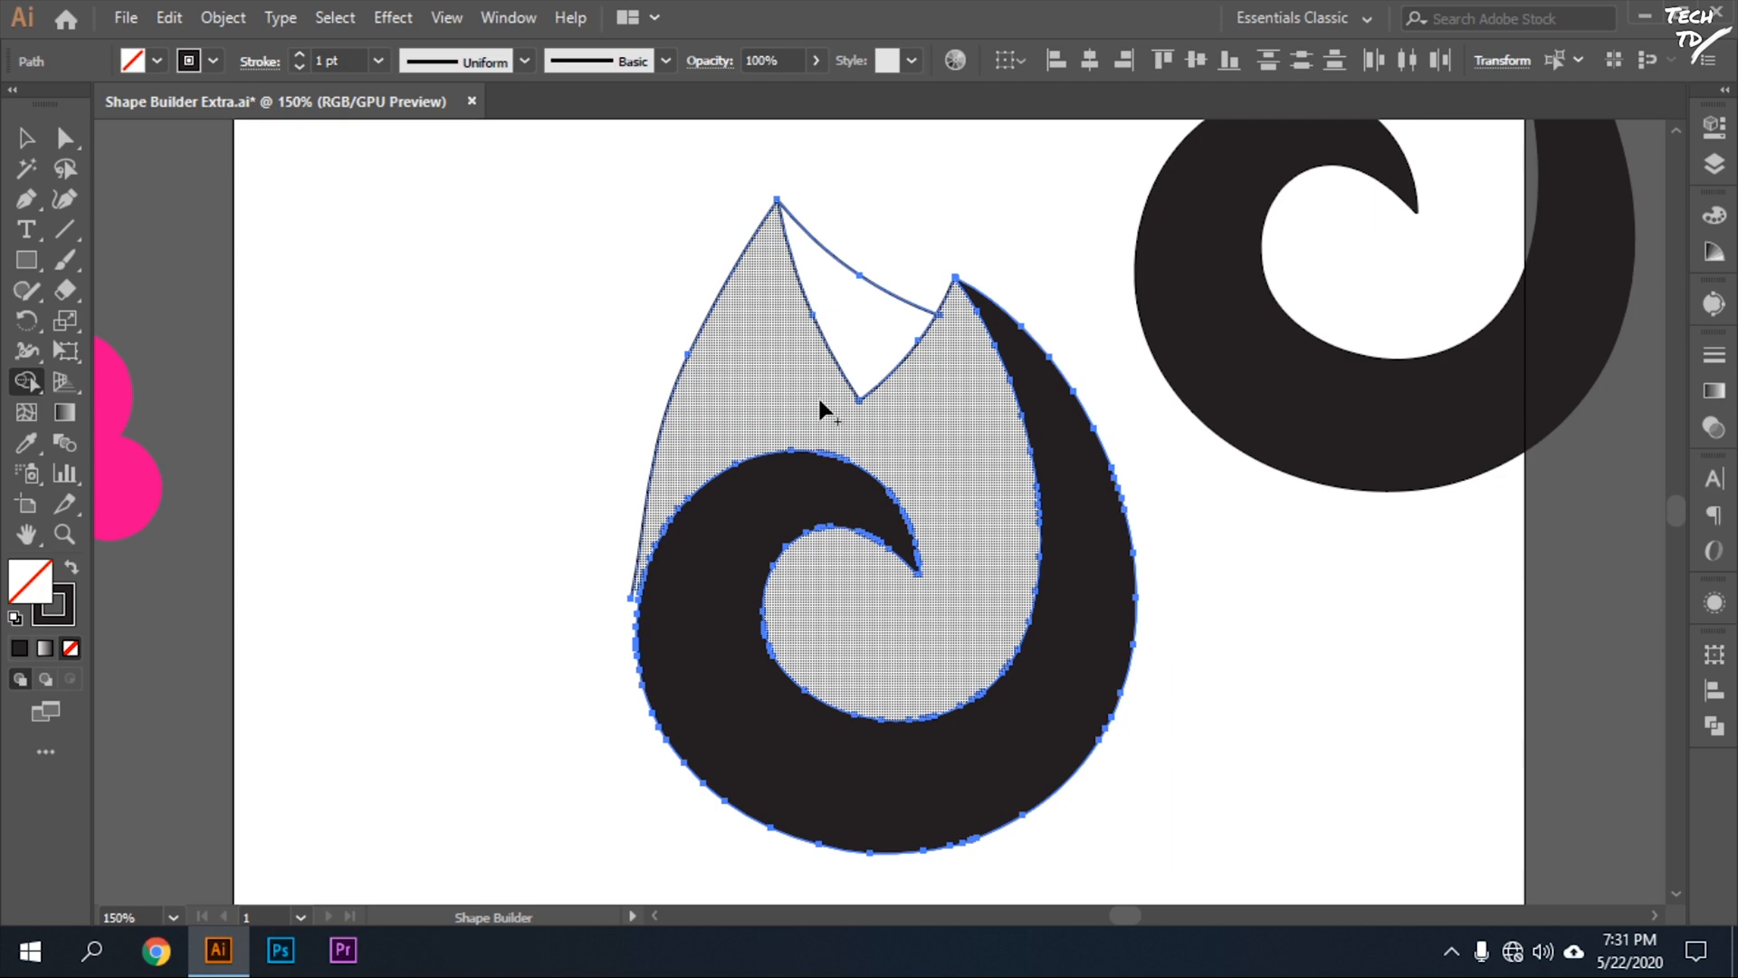
# Change the Shape Builder's gap length to Small and apply the tool options.
pyautogui.doubleClick(27, 381)
pyautogui.click(860, 168)
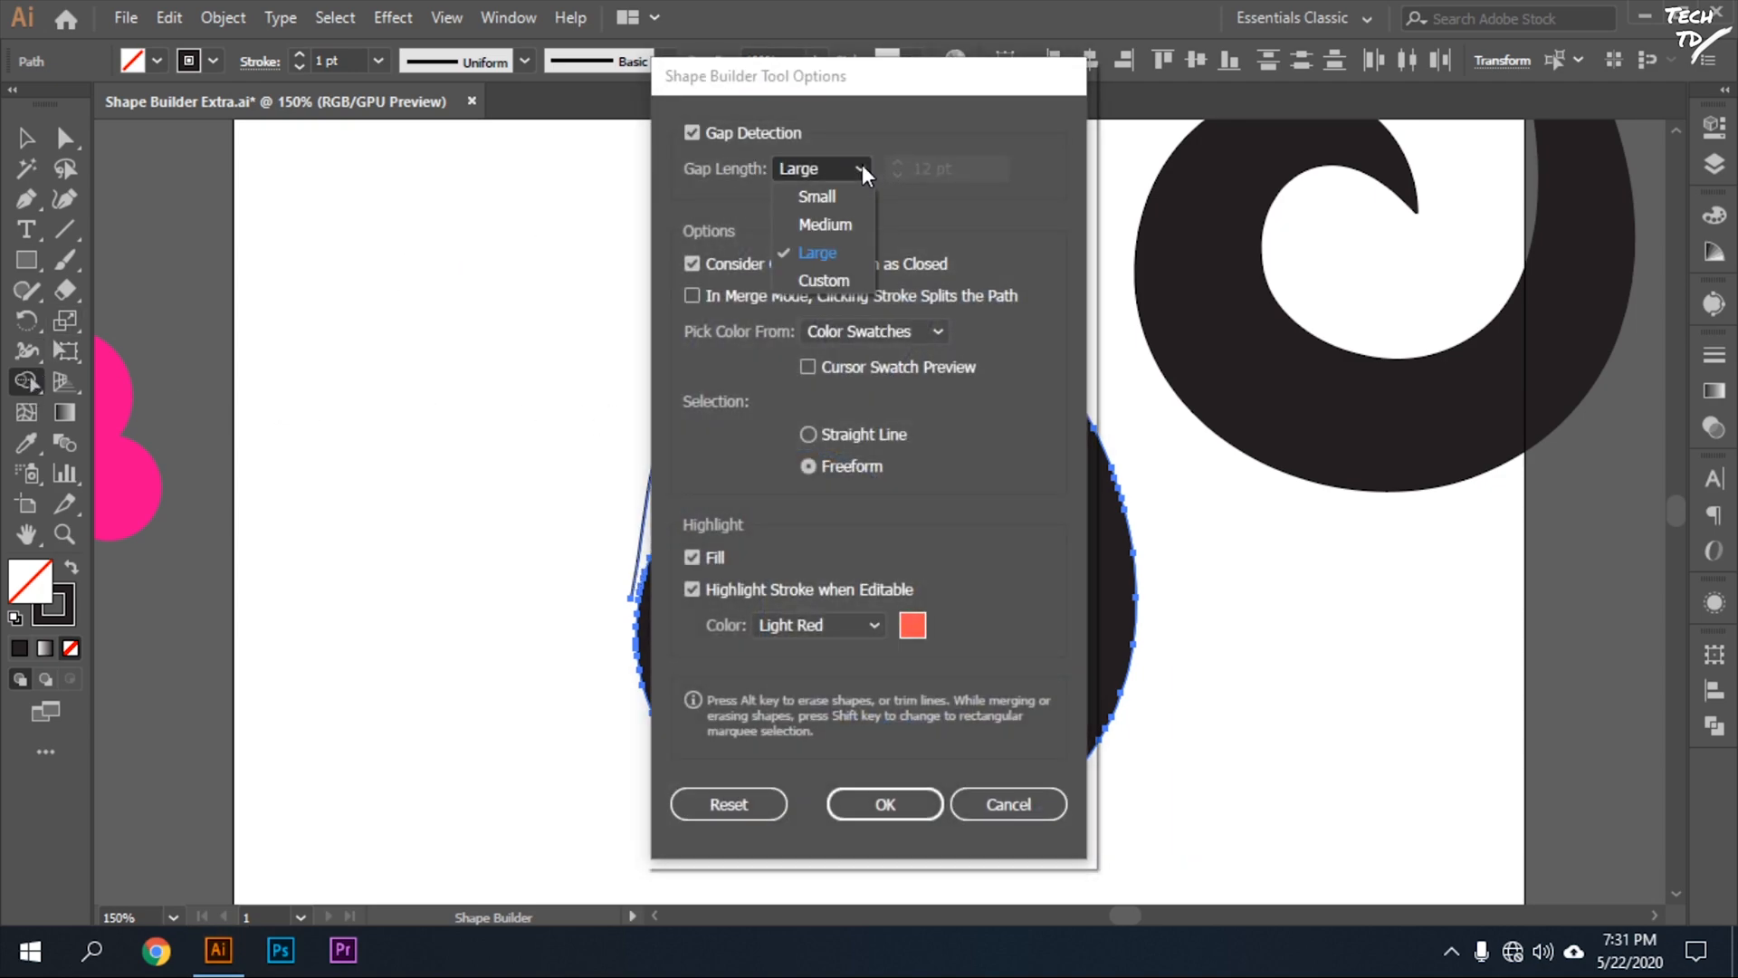
pyautogui.click(849, 192)
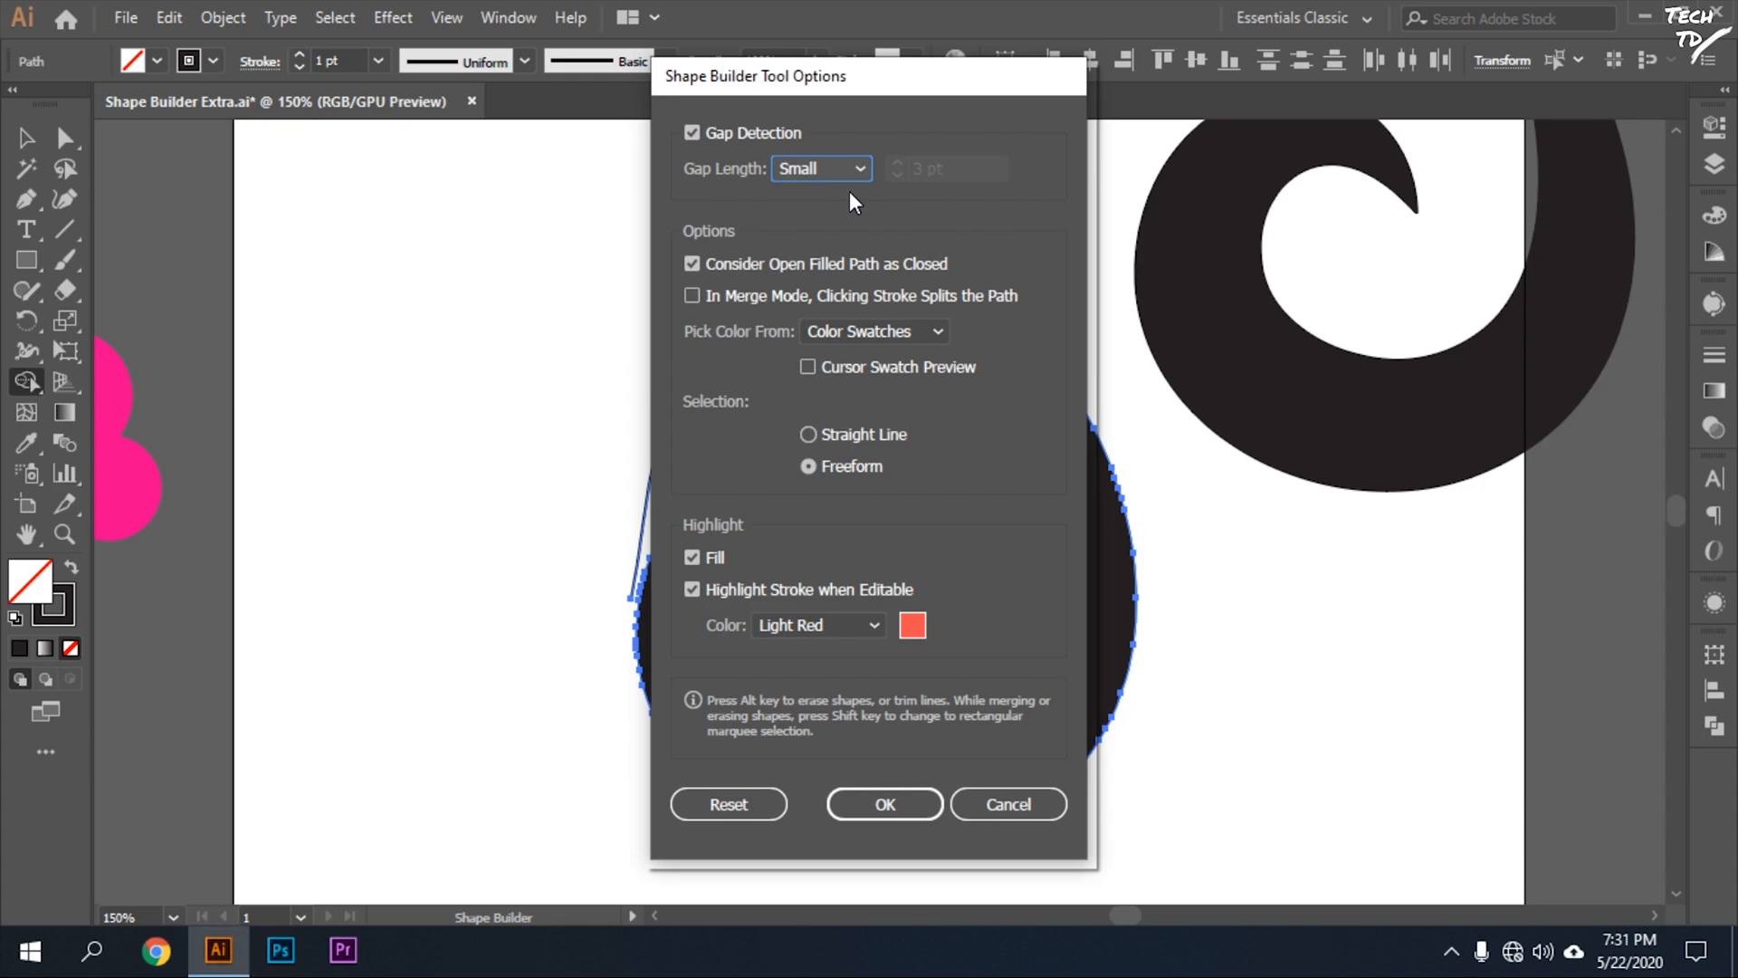
pyautogui.click(884, 807)
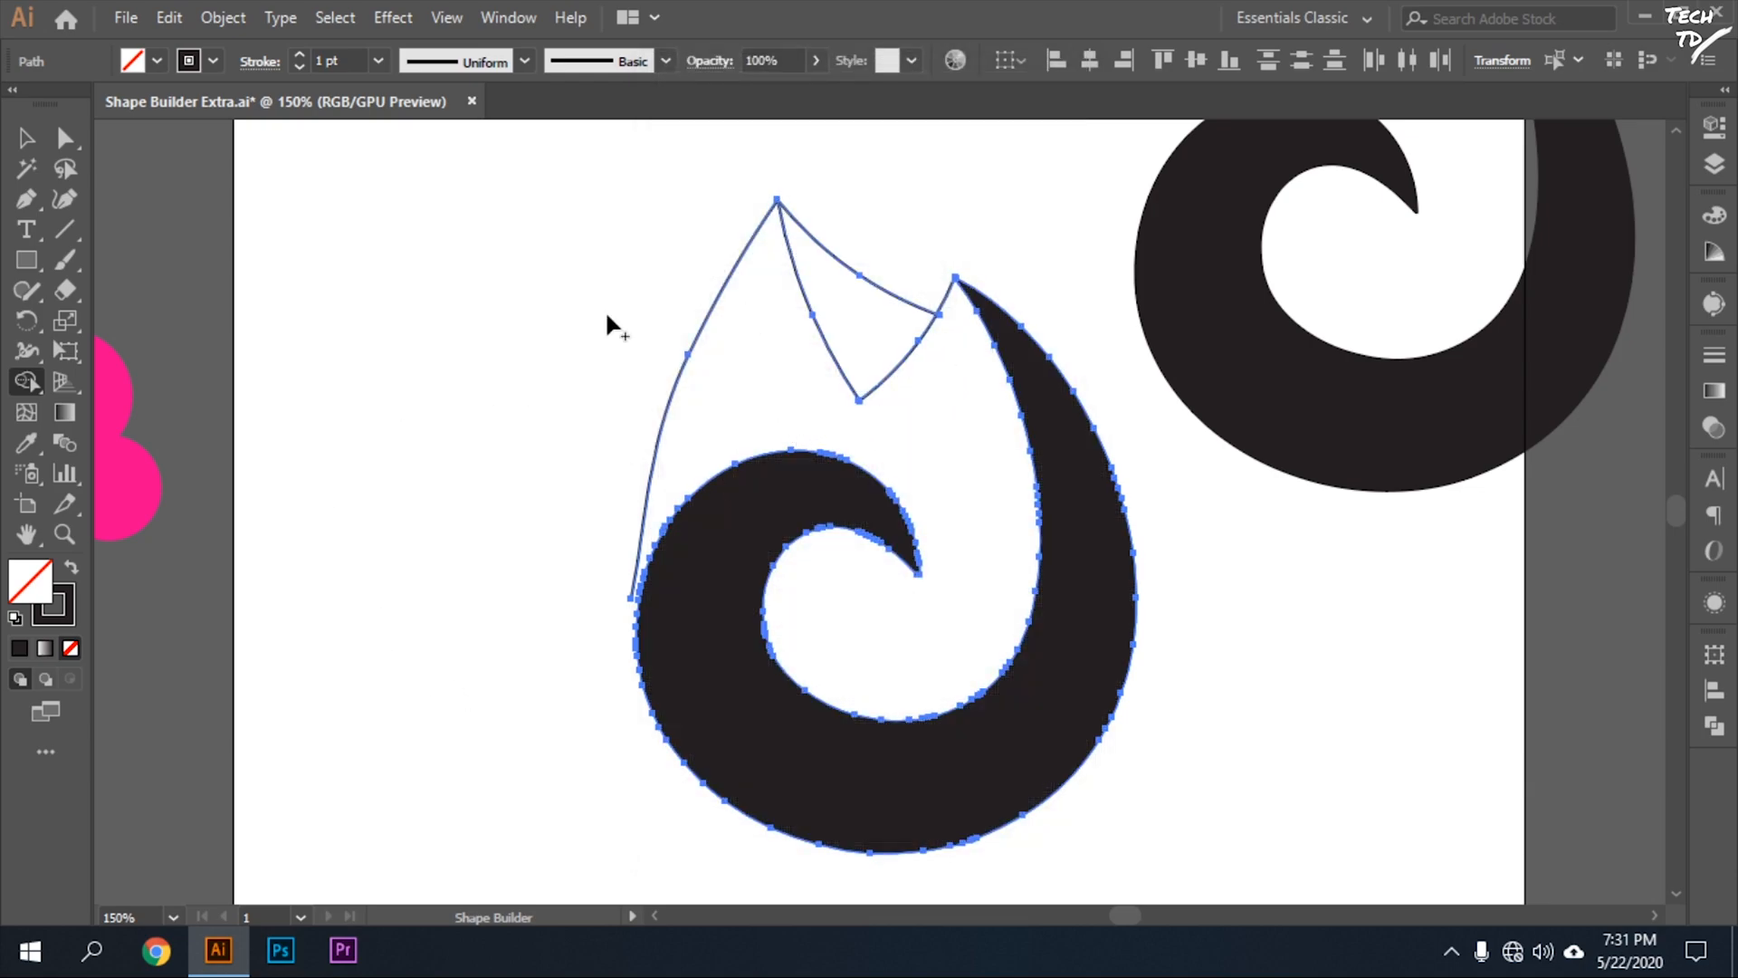
# Move the lower end anchor of the flame's left curve onto the swirl's outer edge with the Curvature tool, and deselect the curve.
pyautogui.click(28, 139)
pyautogui.click(351, 355)
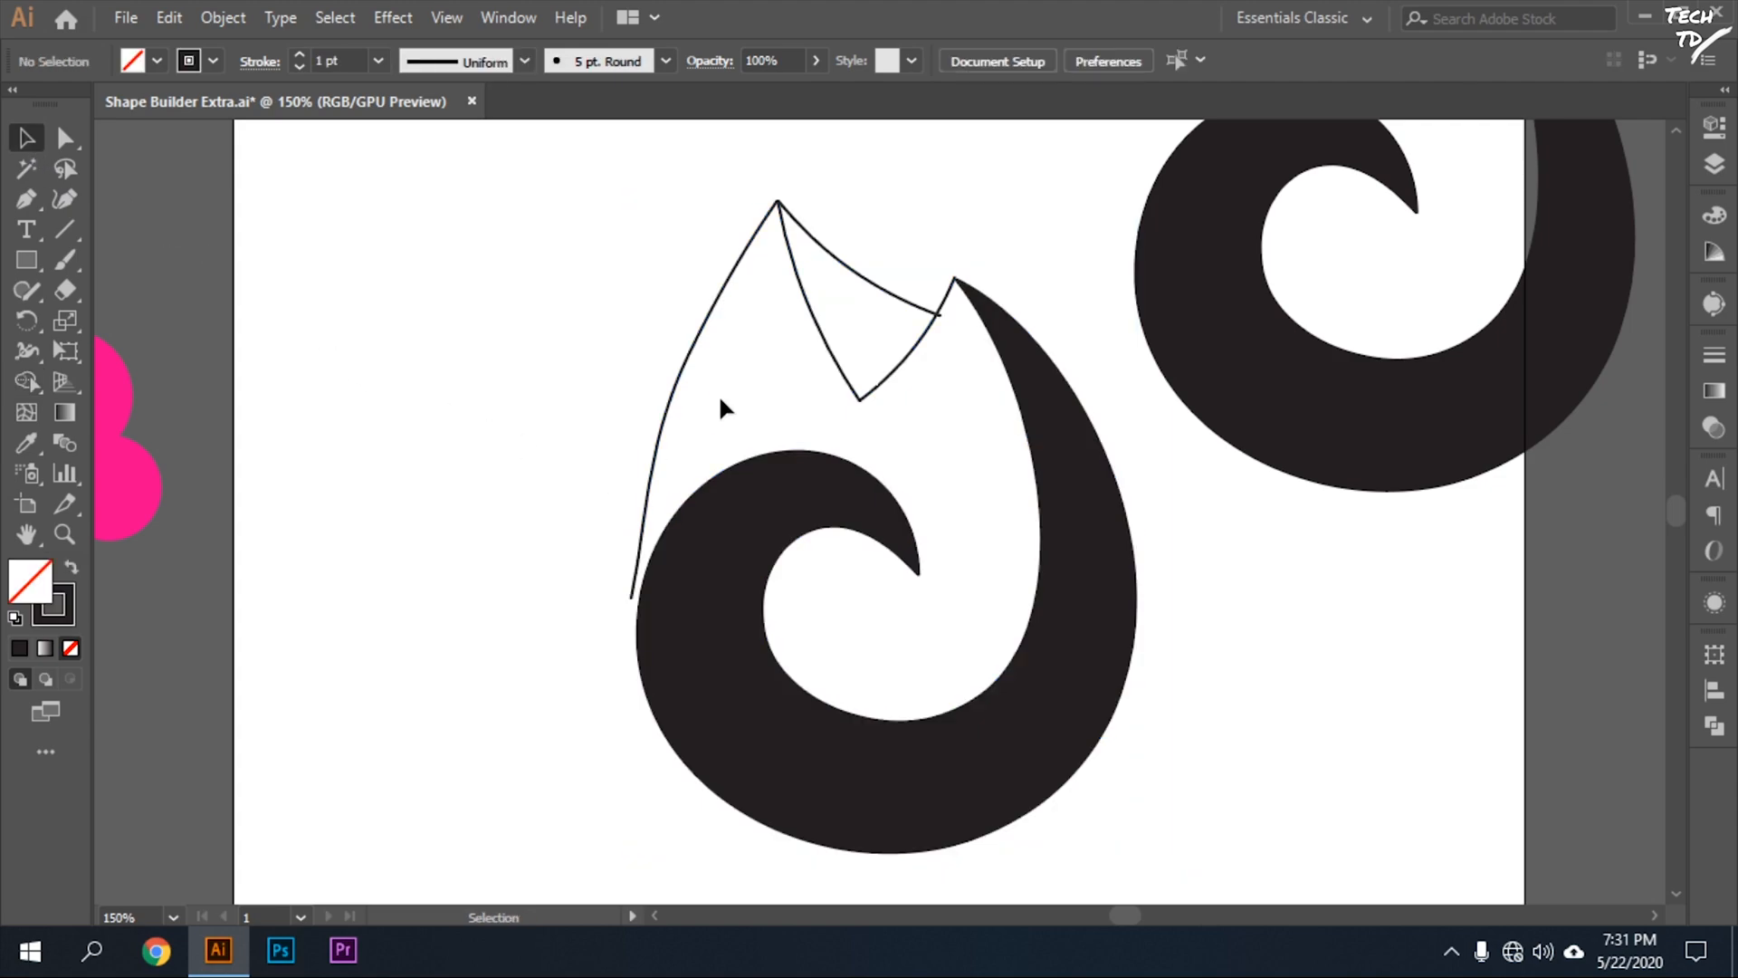
pyautogui.click(675, 387)
pyautogui.click(71, 206)
pyautogui.moveTo(631, 599); pyautogui.dragTo(640, 619)
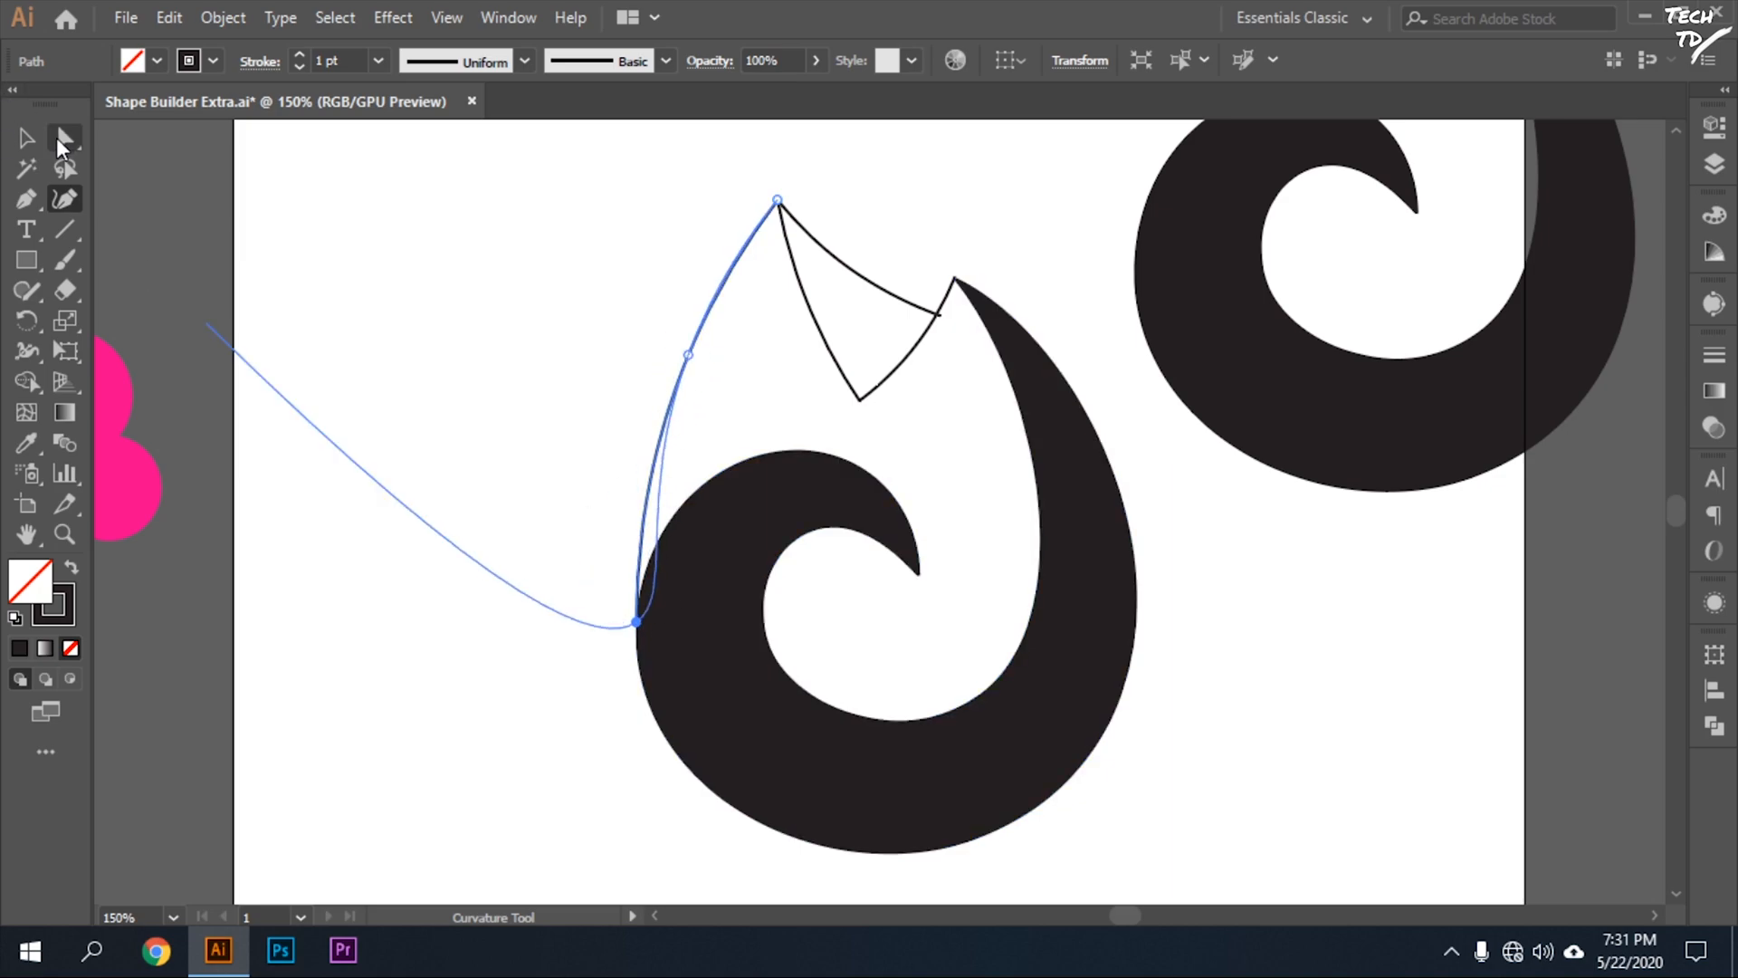
pyautogui.click(26, 138)
pyautogui.click(528, 396)
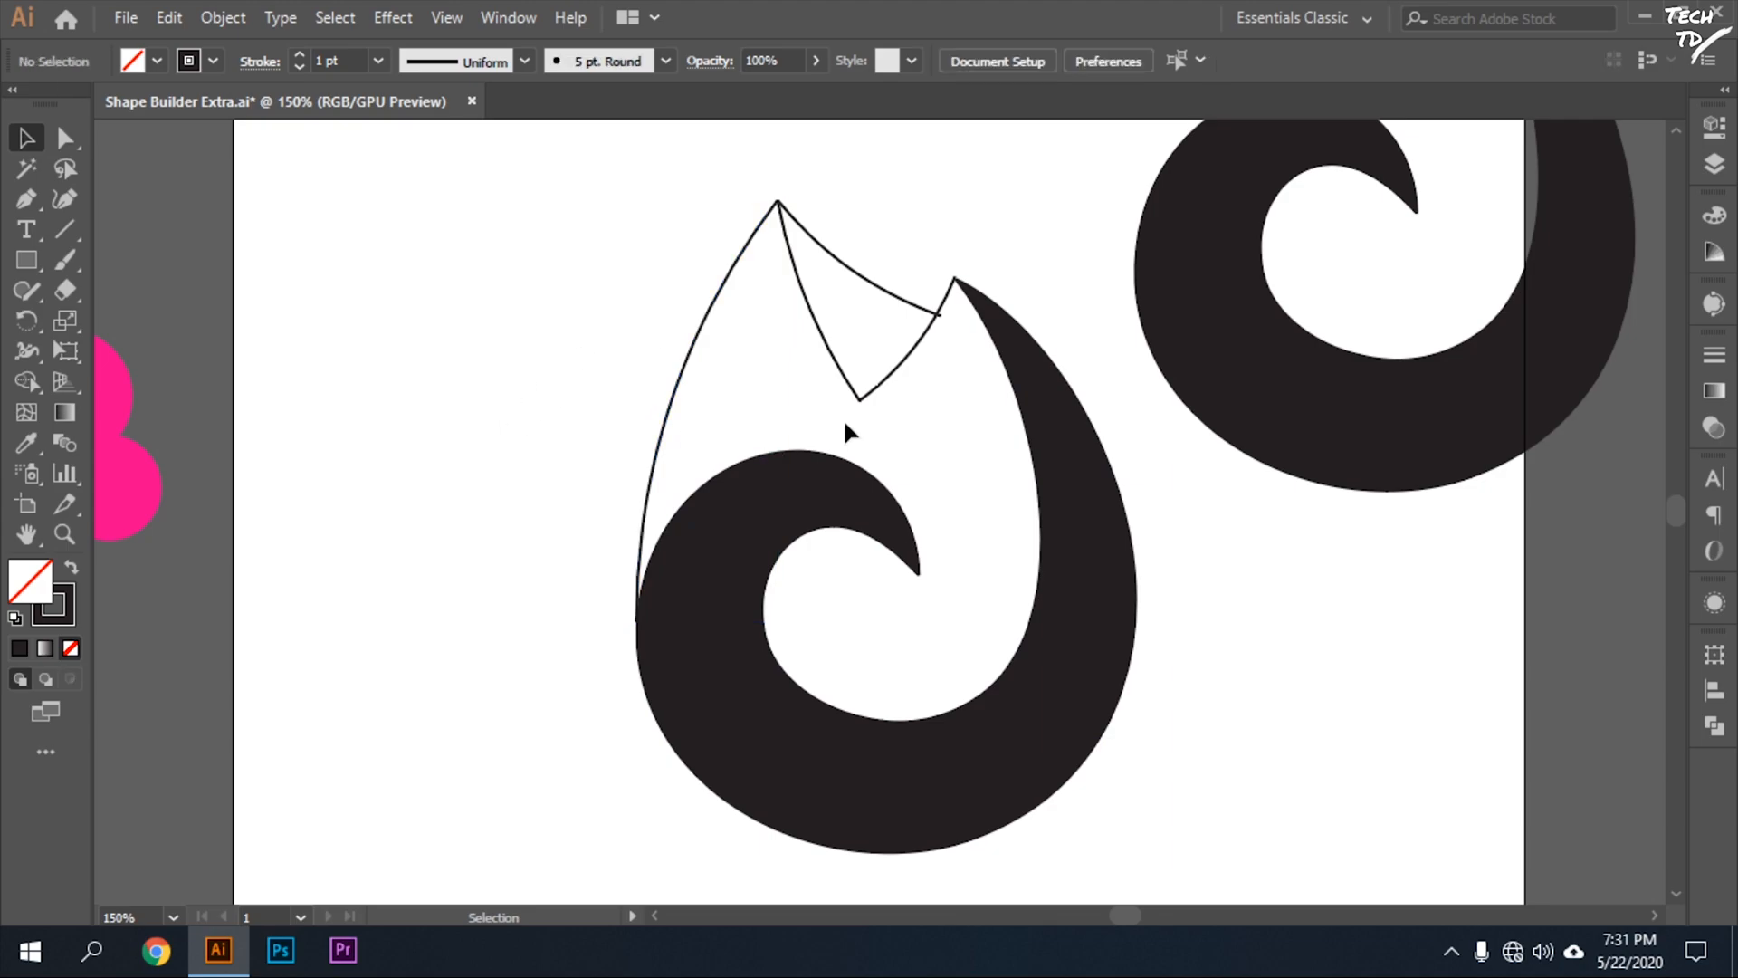
# Select the flame outline paths together with the swirl and build their enclosed regions without a fill using the Shape Builder.
pyautogui.hscroll(1, 815, 416)
pyautogui.moveTo(851, 554); pyautogui.dragTo(869, 768)
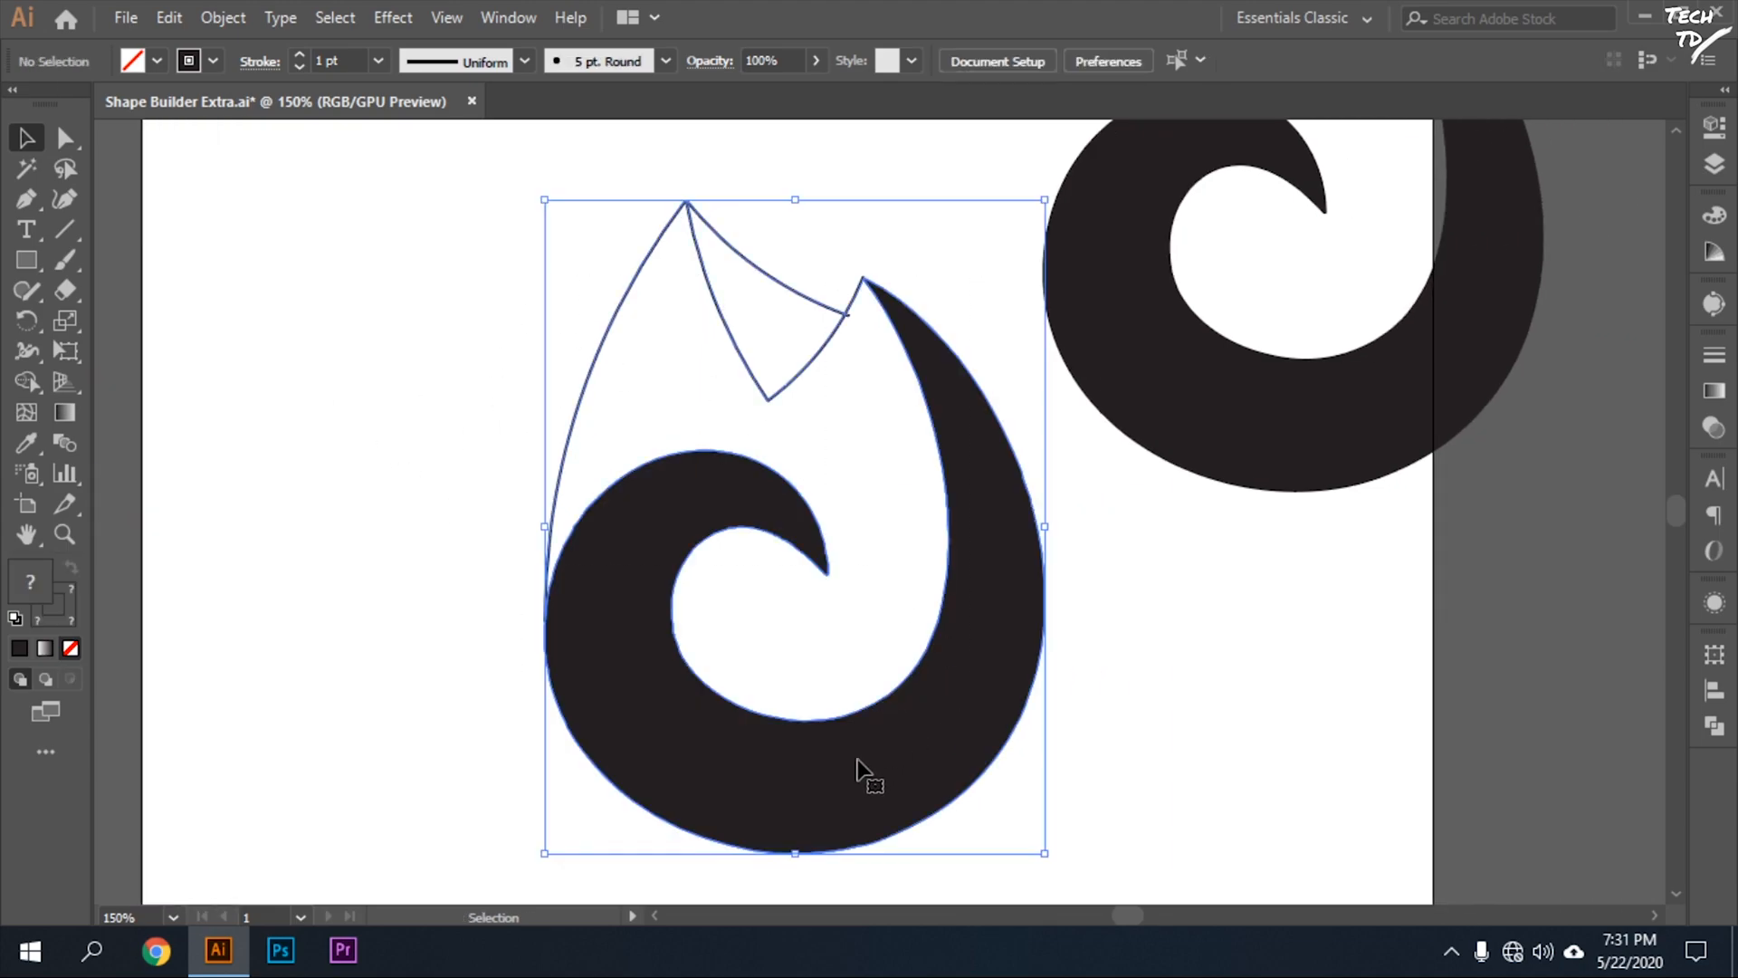
pyautogui.hotkey('shift', 'm')
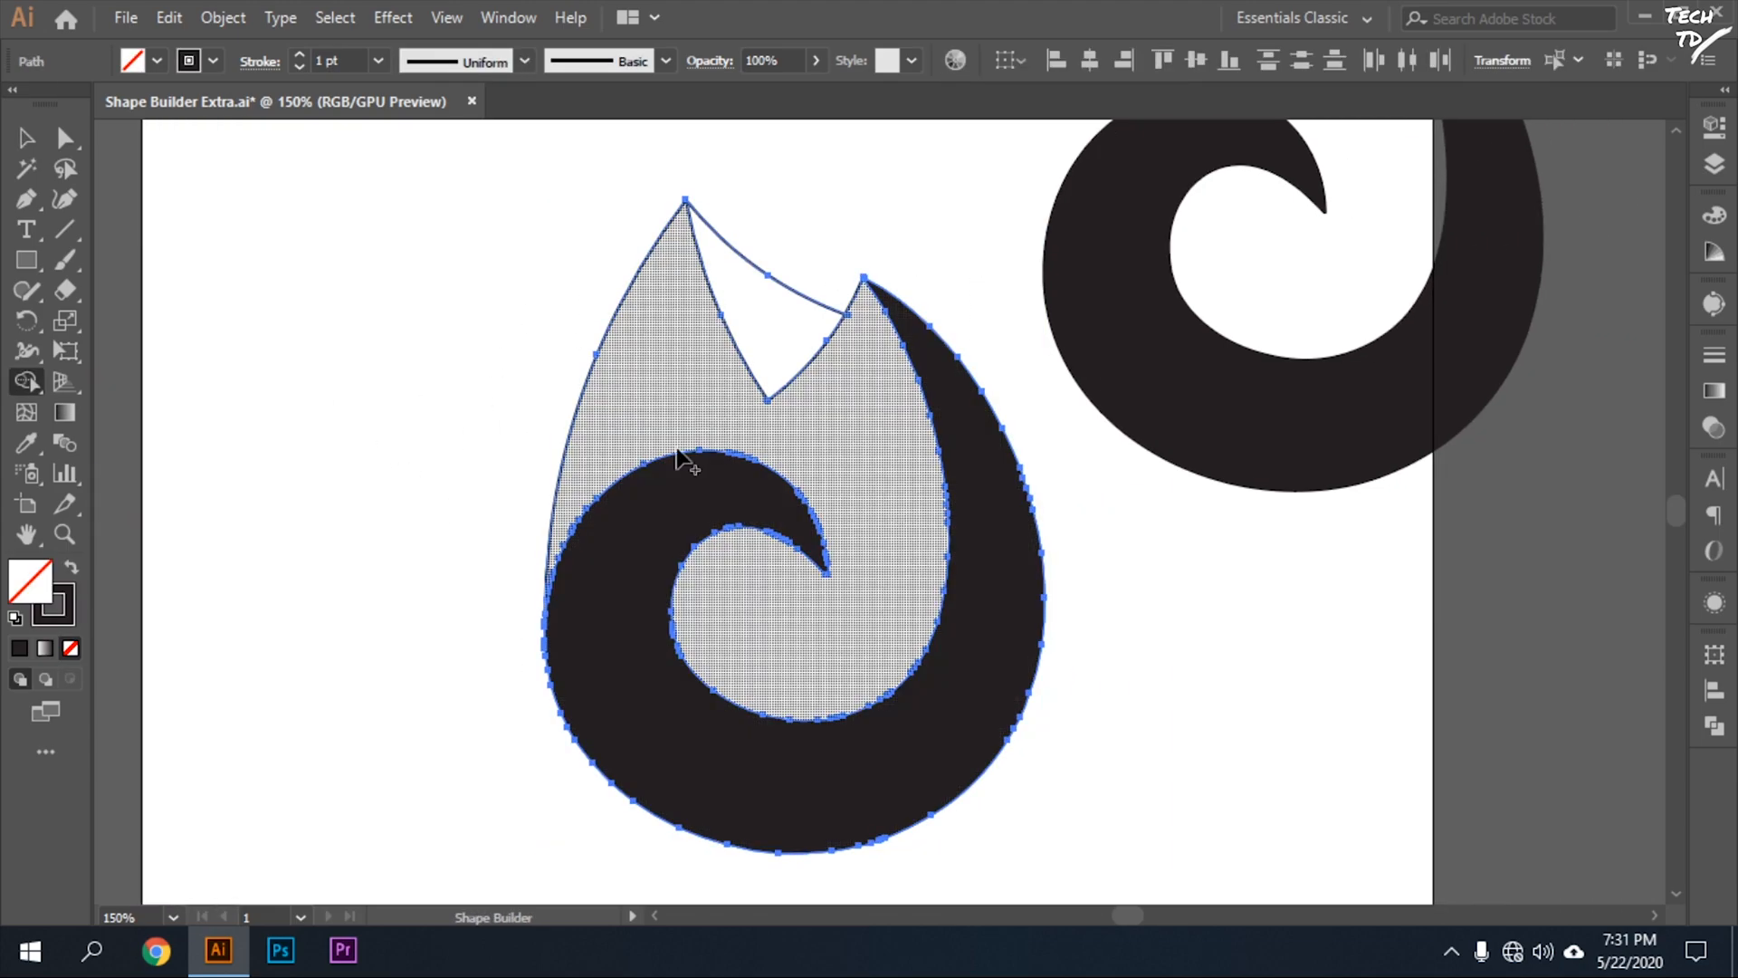
pyautogui.click(664, 489)
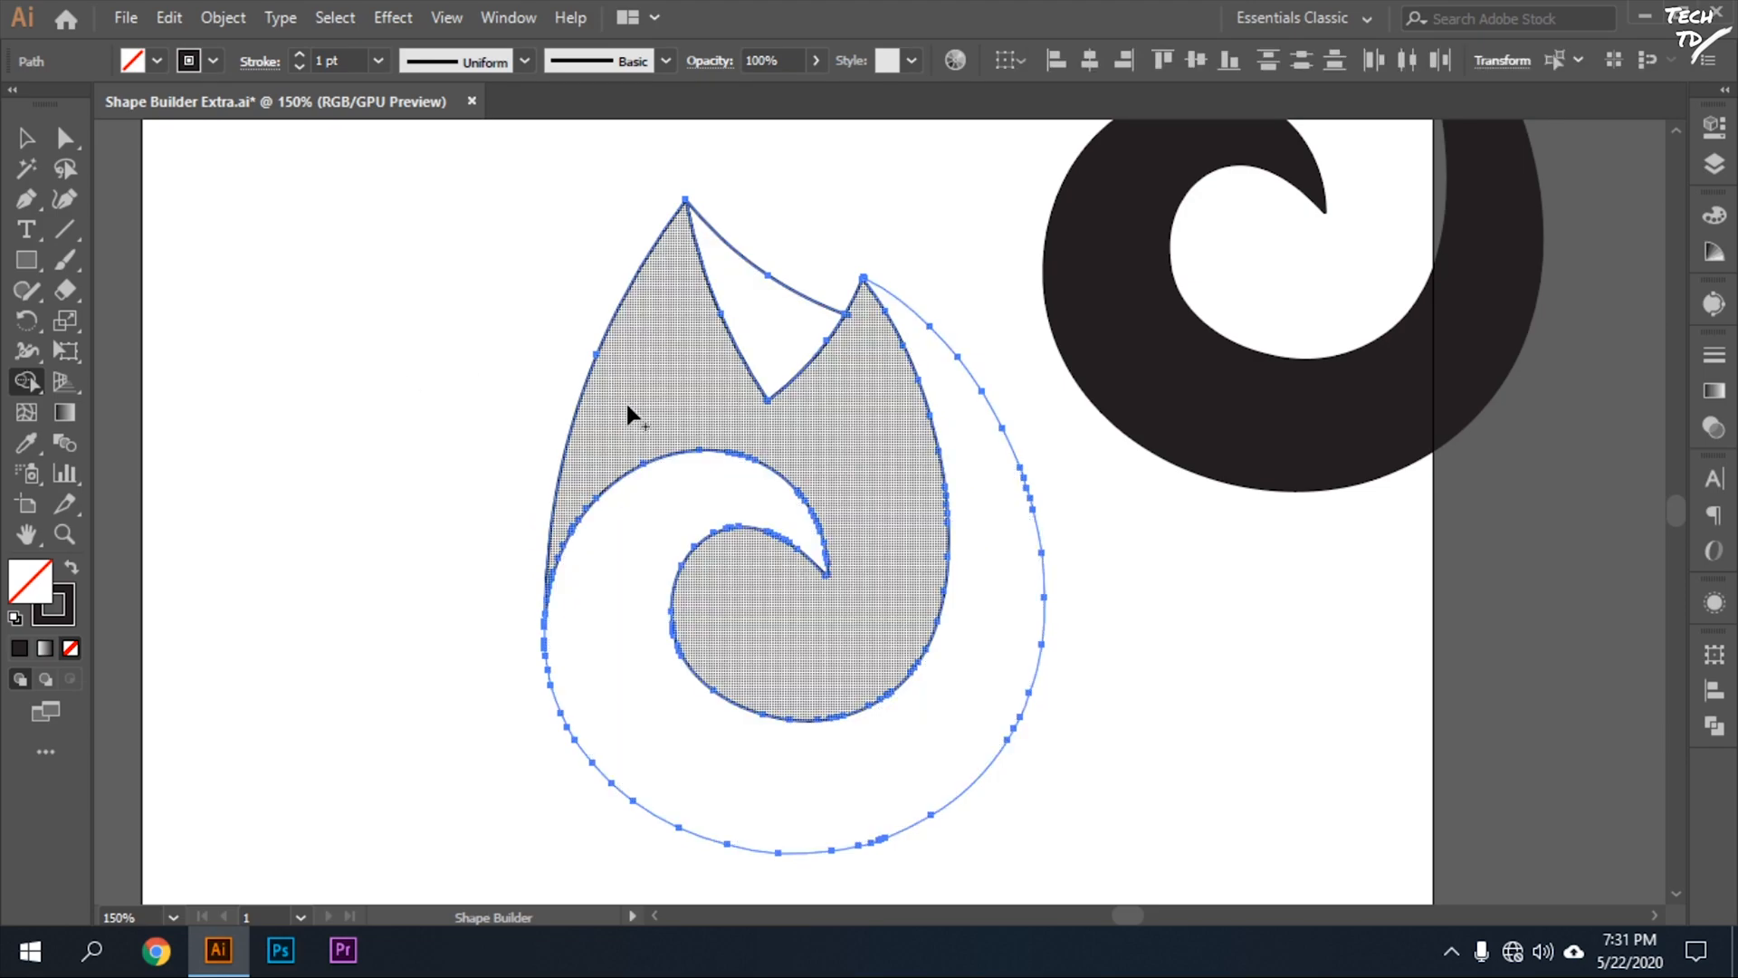
# Set the fill to green and apply it with the Shape Builder to the flame's upper triangular region and the swirl.
pyautogui.click(210, 61)
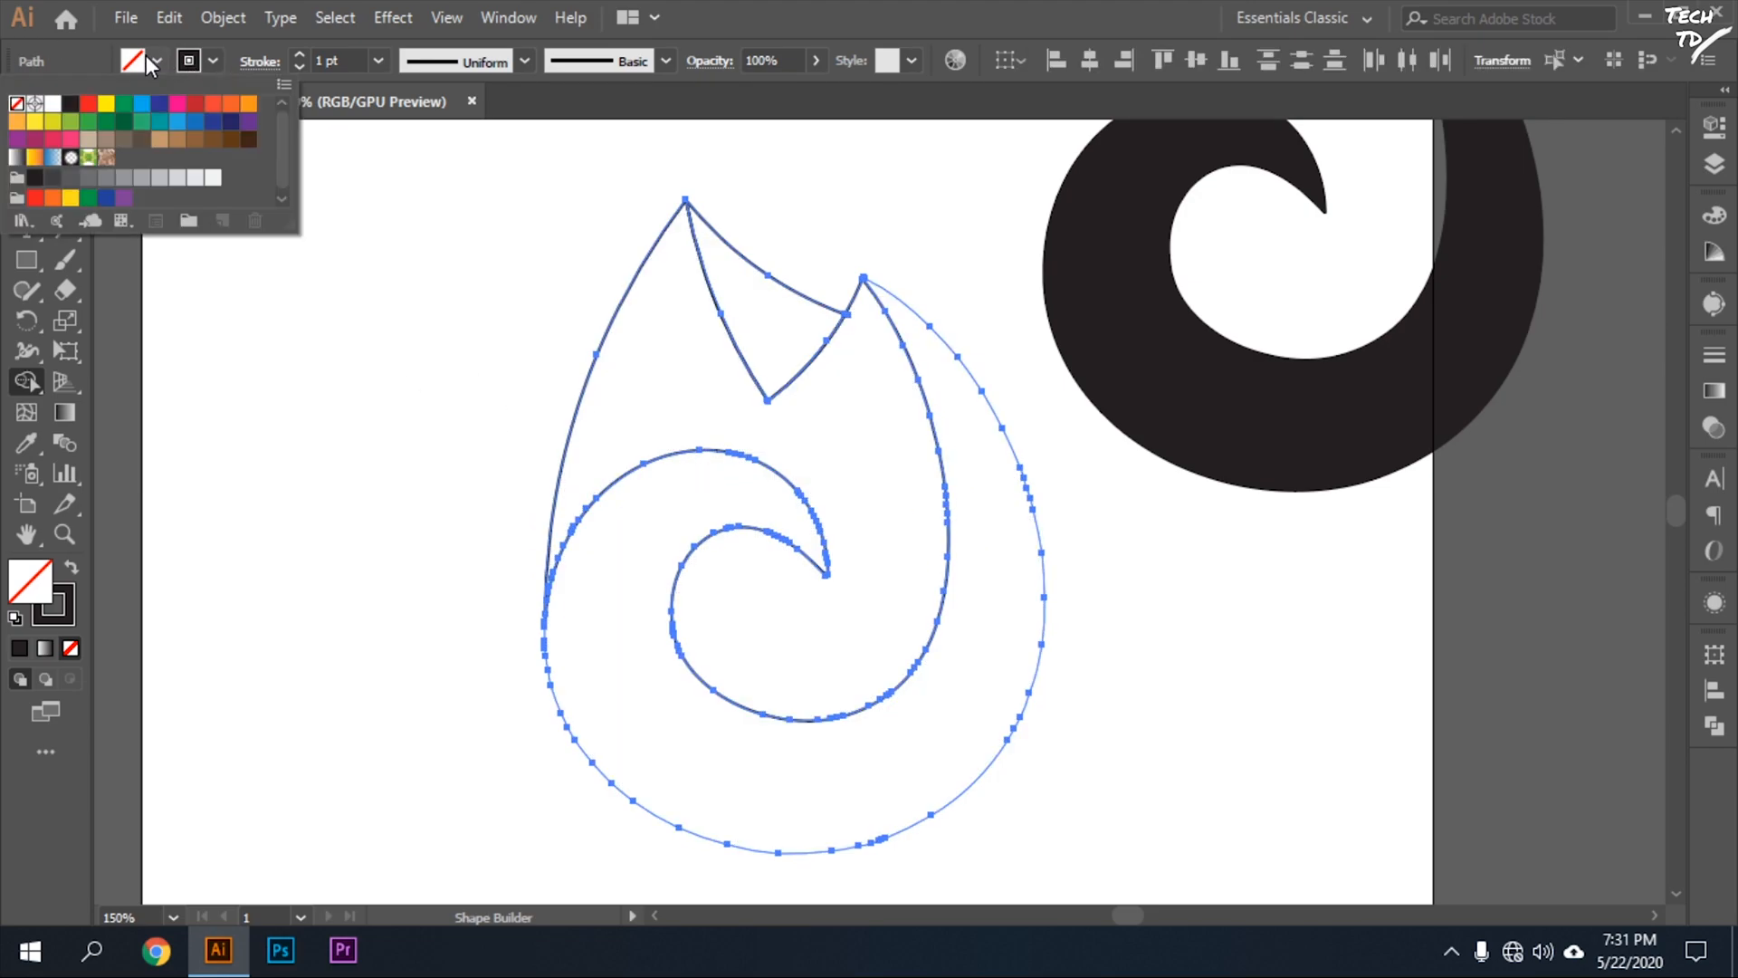
pyautogui.click(124, 109)
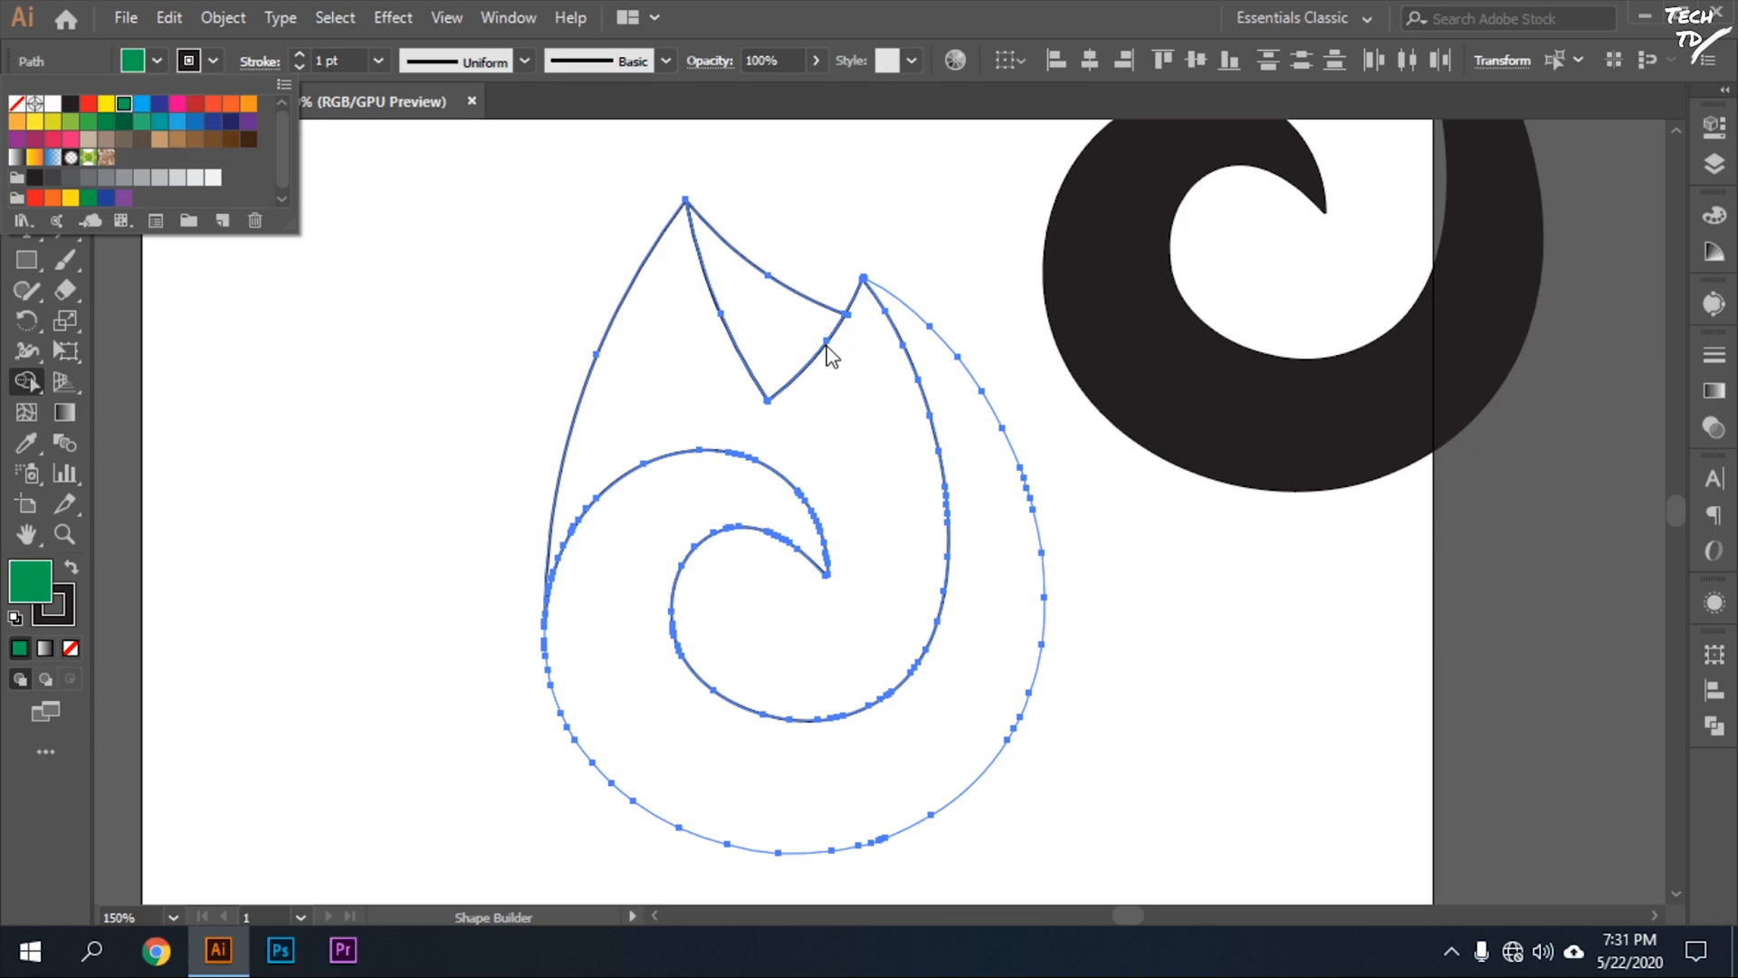
pyautogui.click(790, 344)
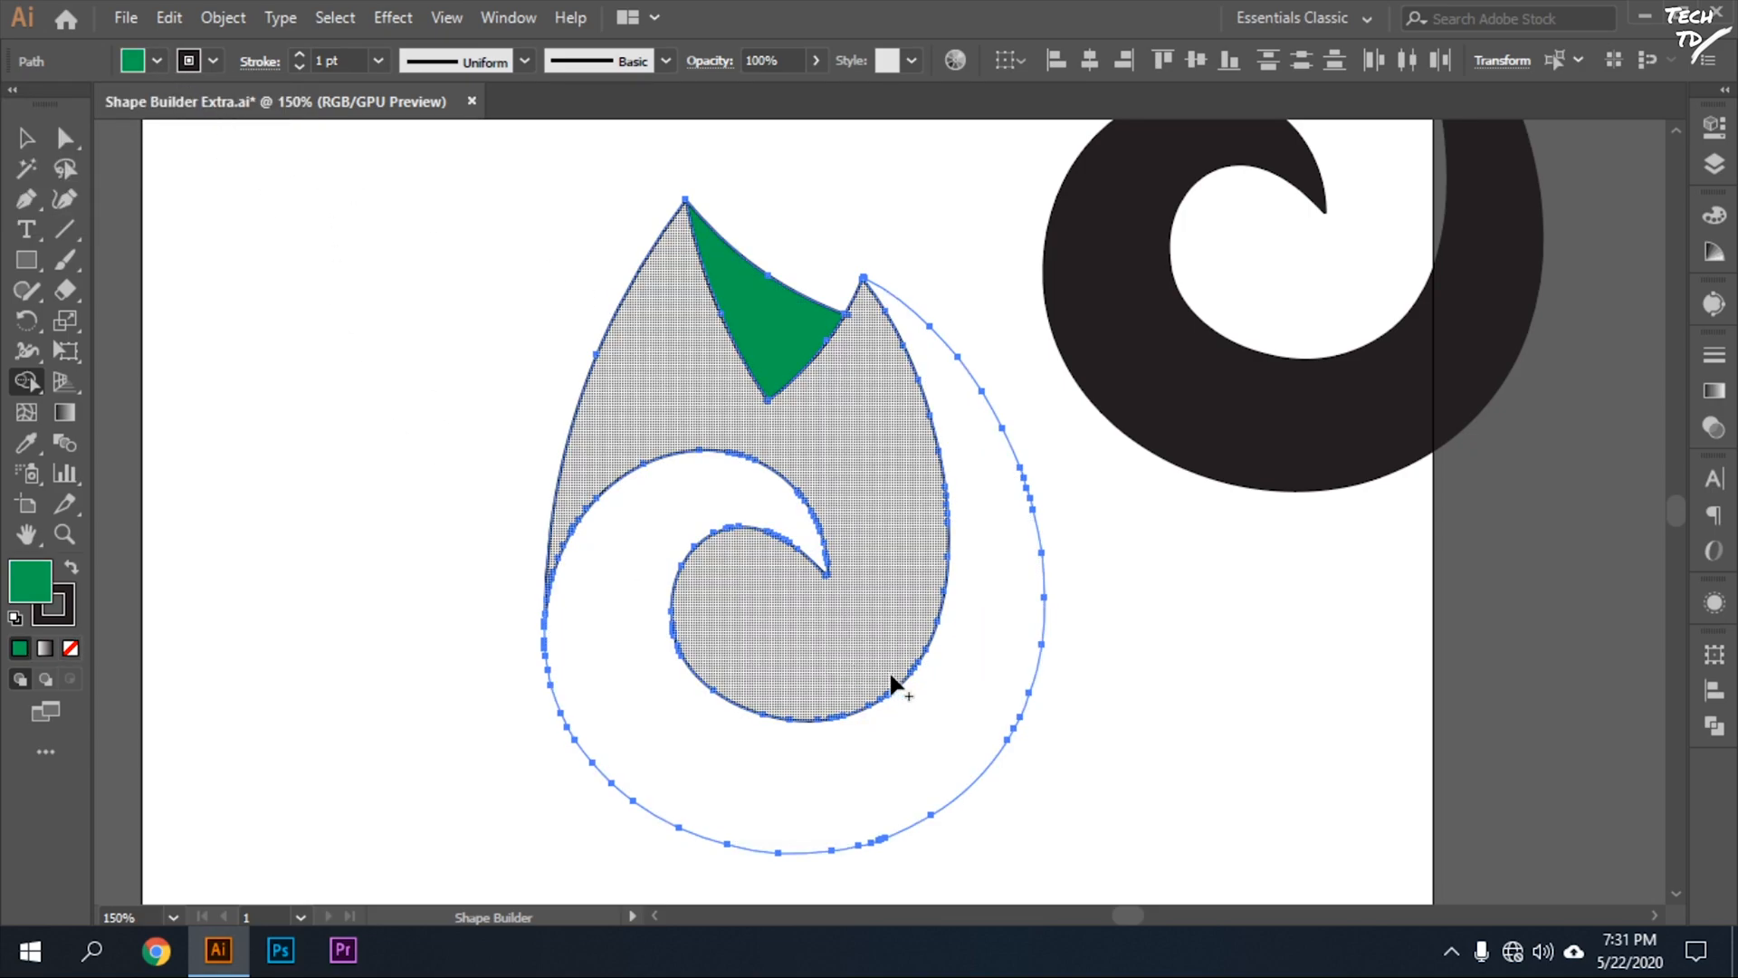
pyautogui.click(926, 713)
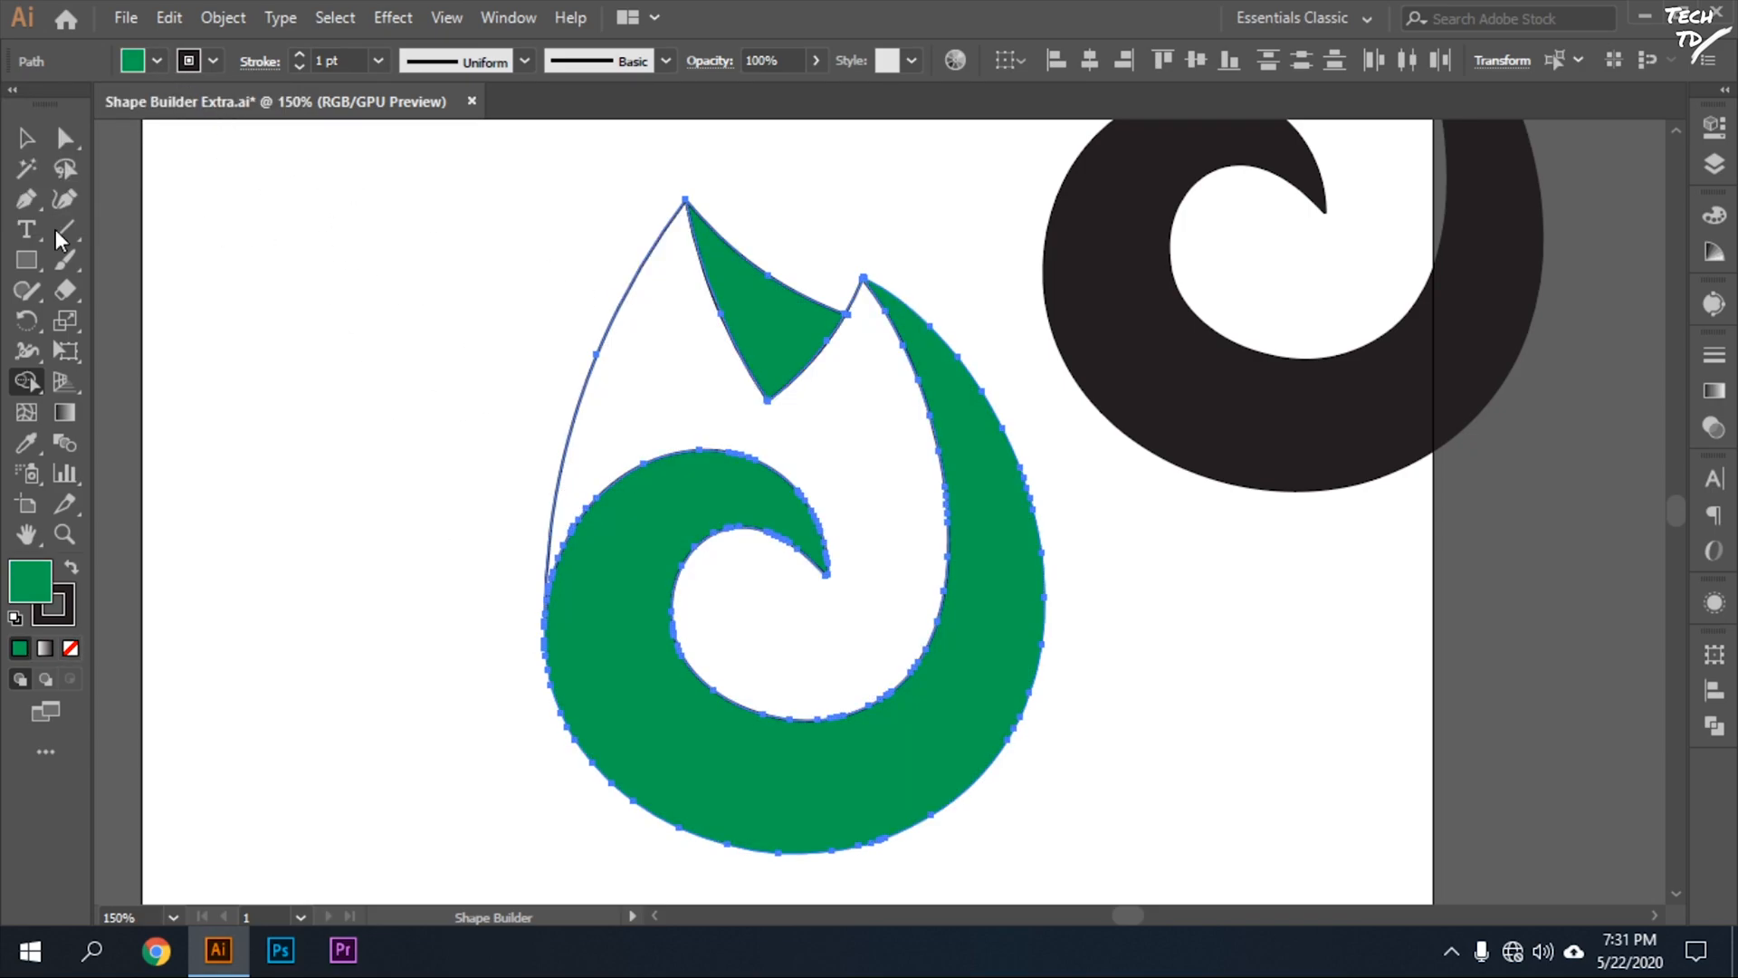
# Set a white fill for the flame's main body with the Shape Builder and deselect the artwork.
pyautogui.click(26, 137)
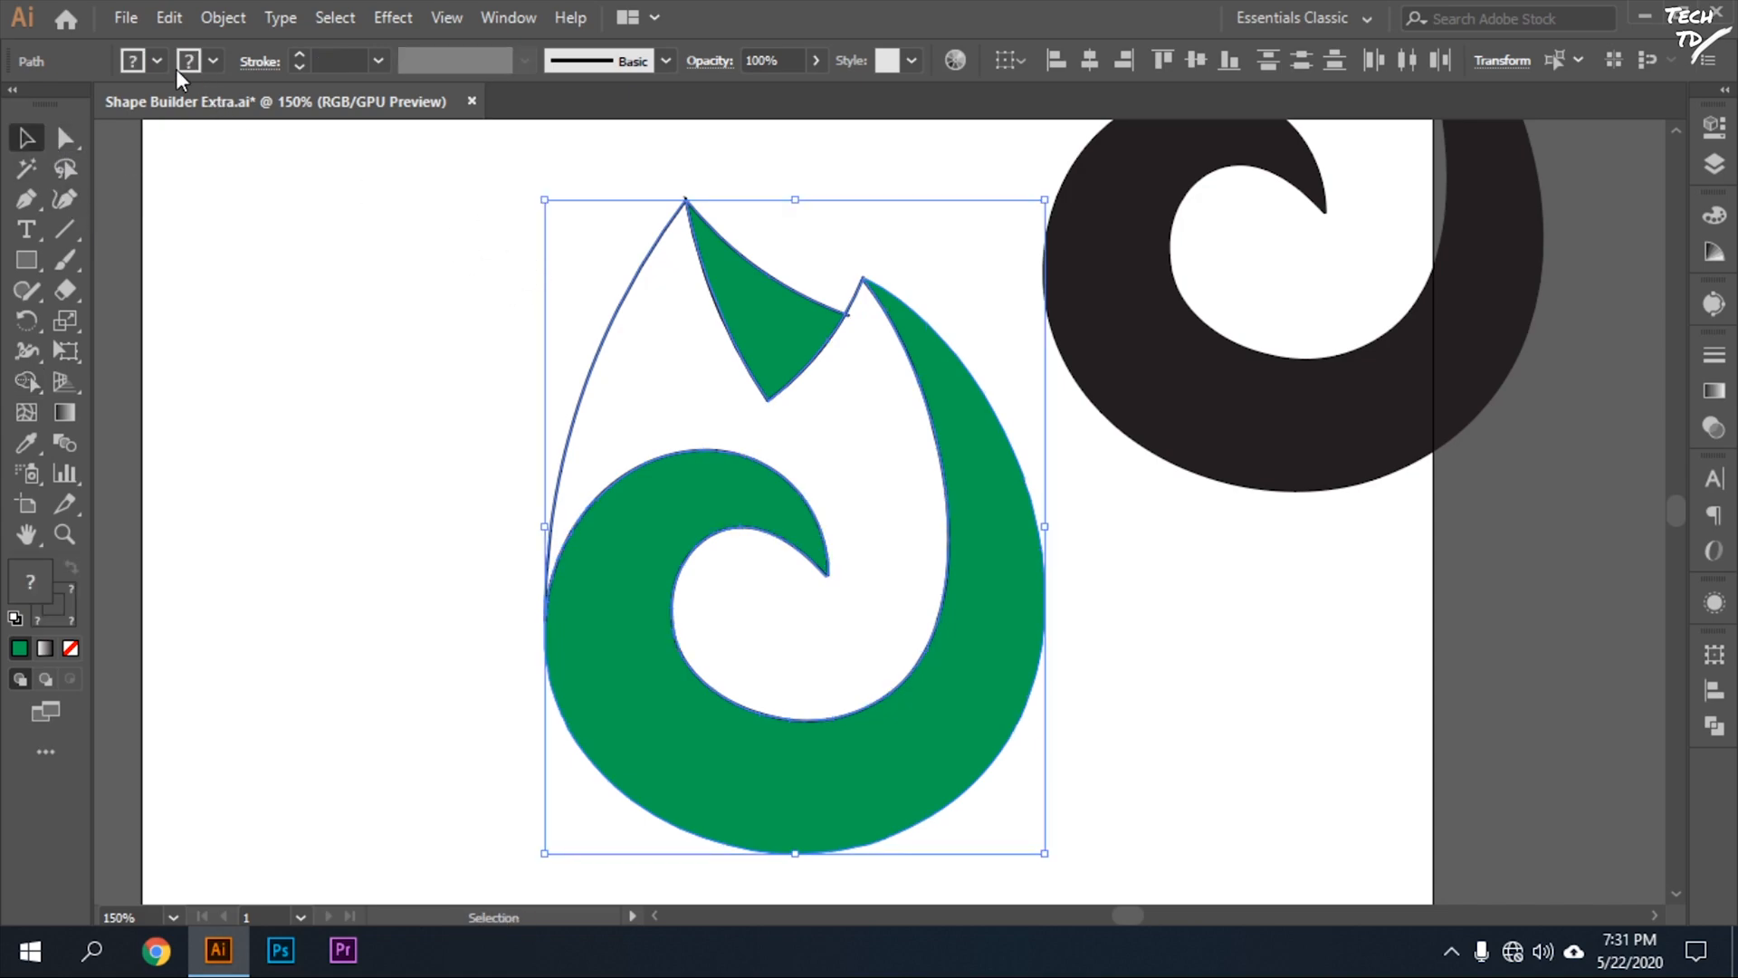
pyautogui.hotkey('shift', 'm')
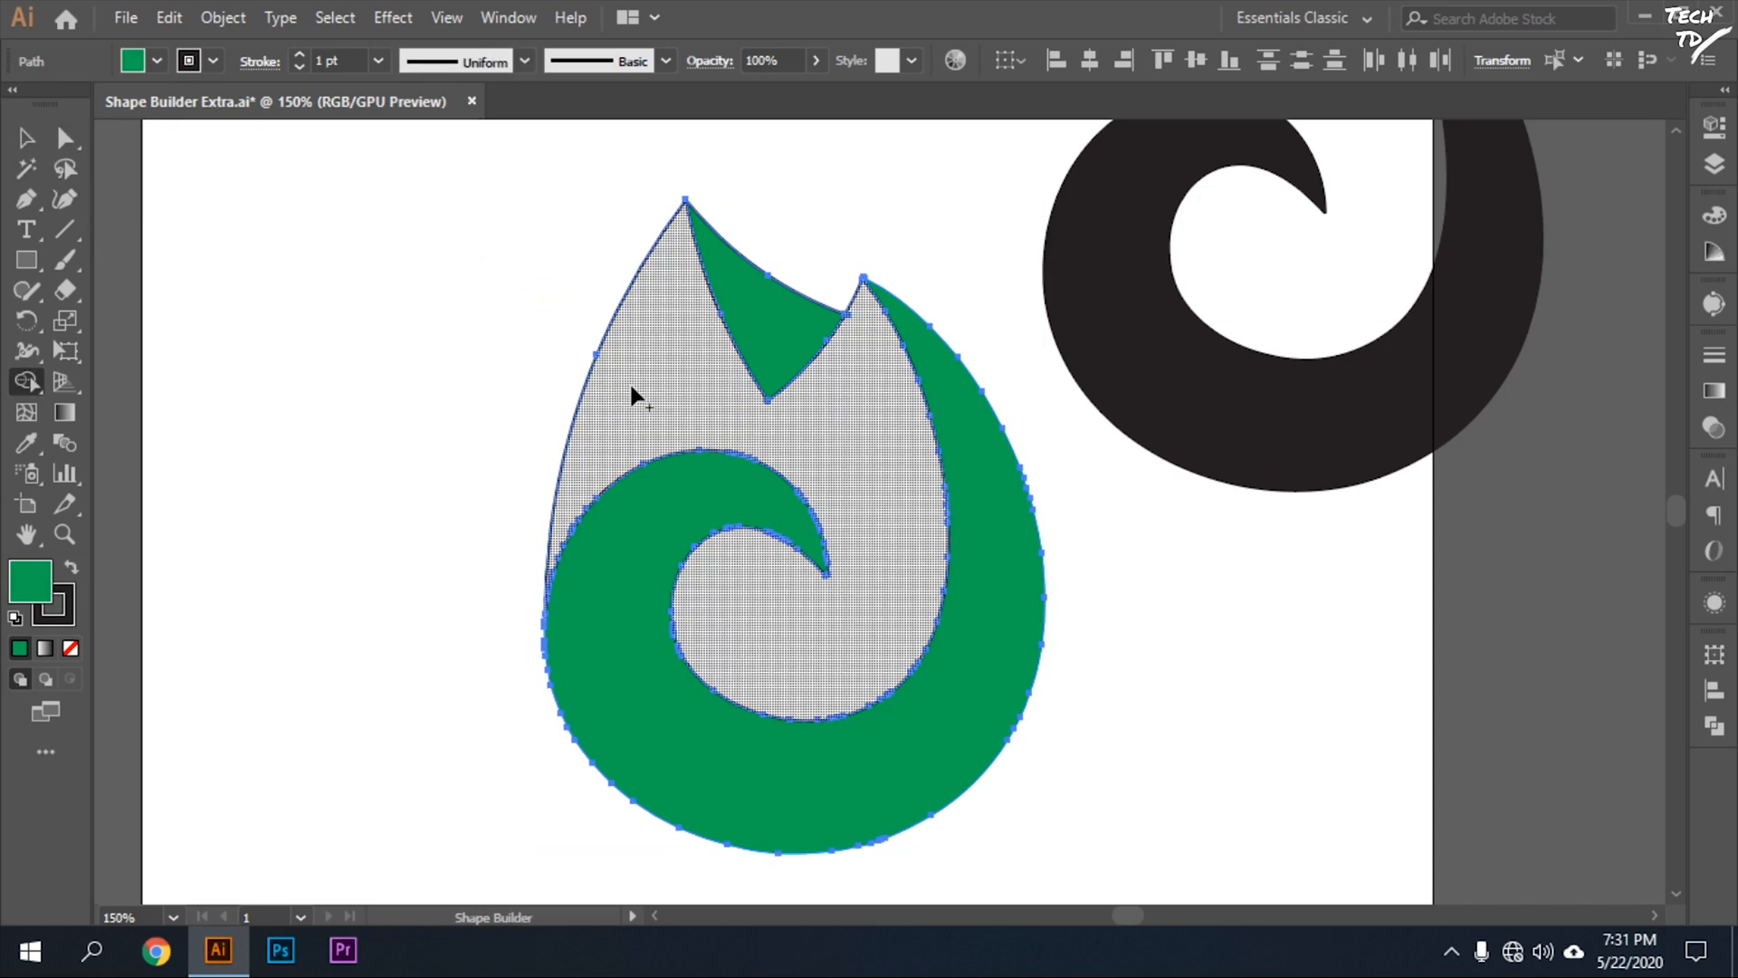
pyautogui.click(157, 61)
pyautogui.click(52, 95)
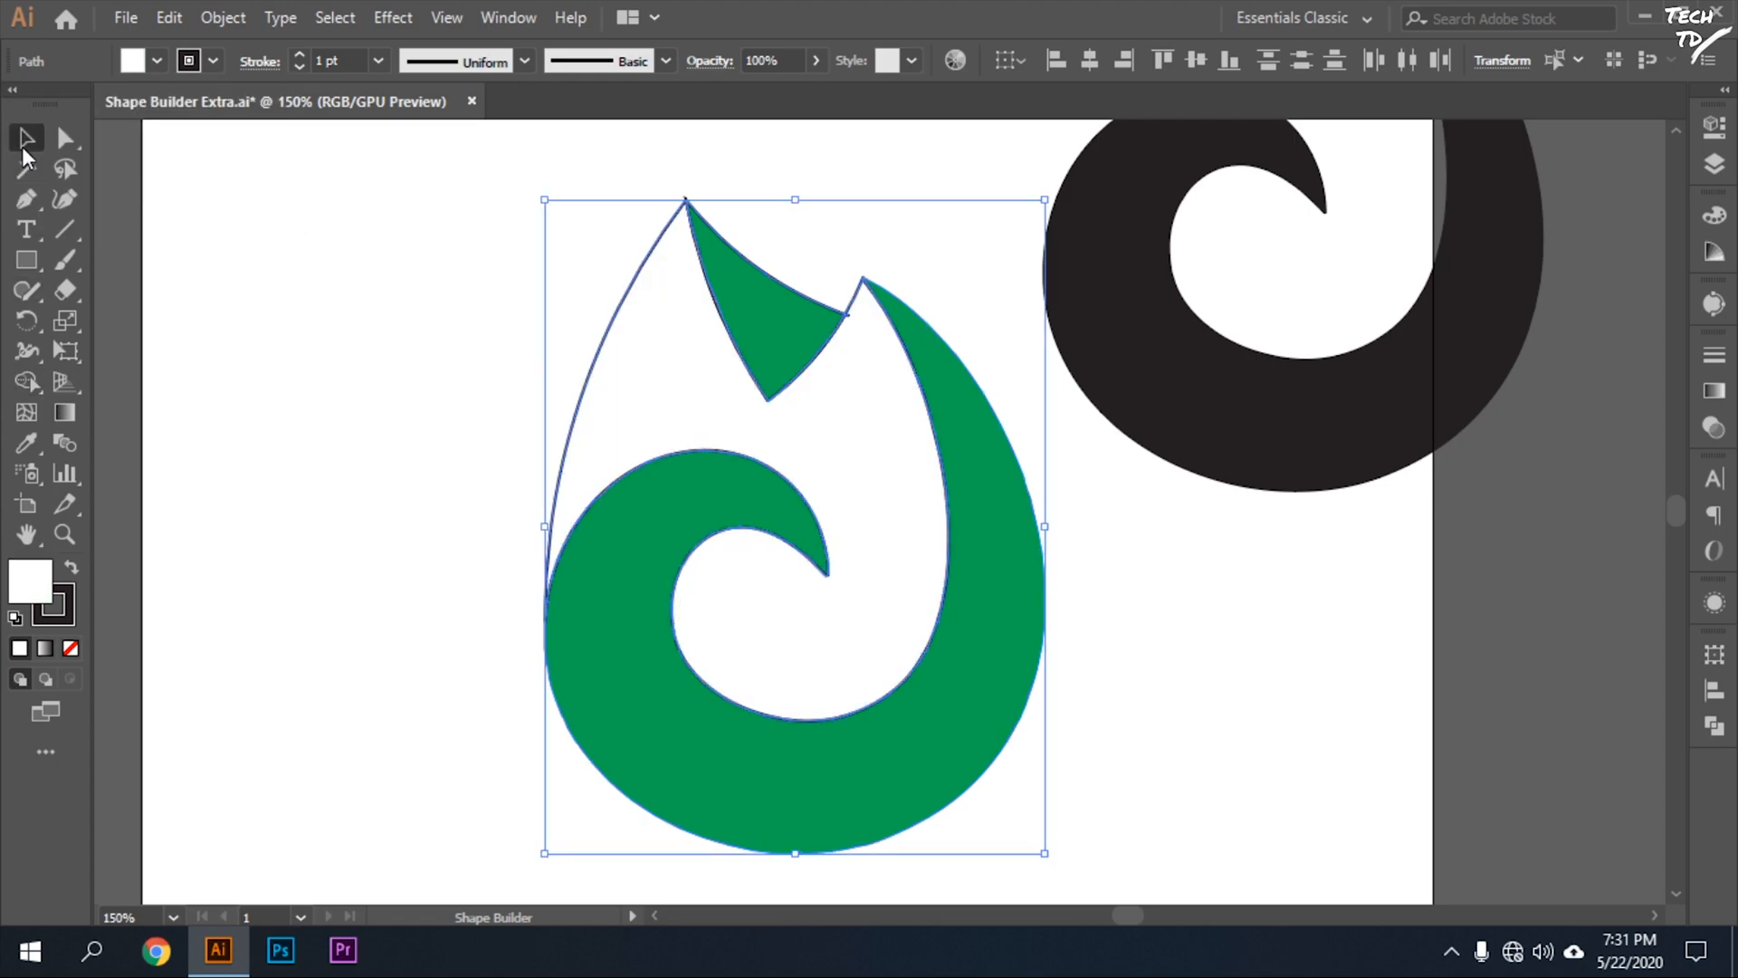
pyautogui.click(26, 138)
pyautogui.click(418, 362)
# Duplicate the spare black swirl stroke and place the copy on the other side of the flame.
pyautogui.scroll(1, 1168, 516)
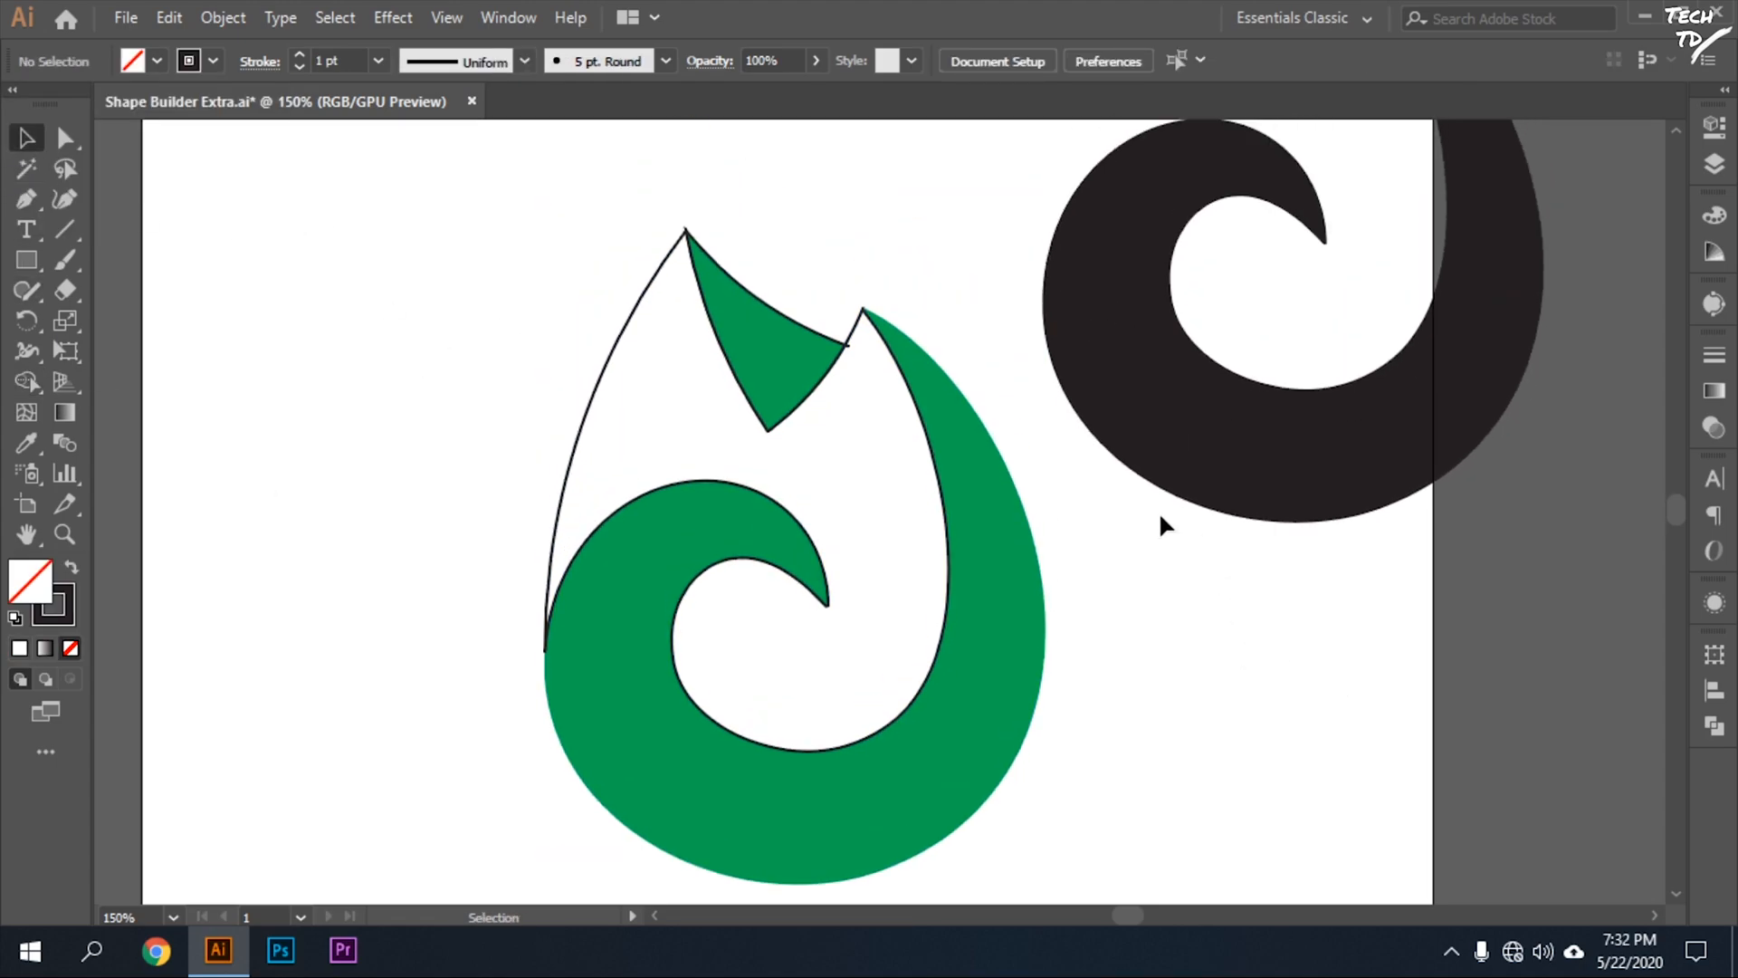
pyautogui.scroll(2, 1159, 510)
pyautogui.click(1195, 496)
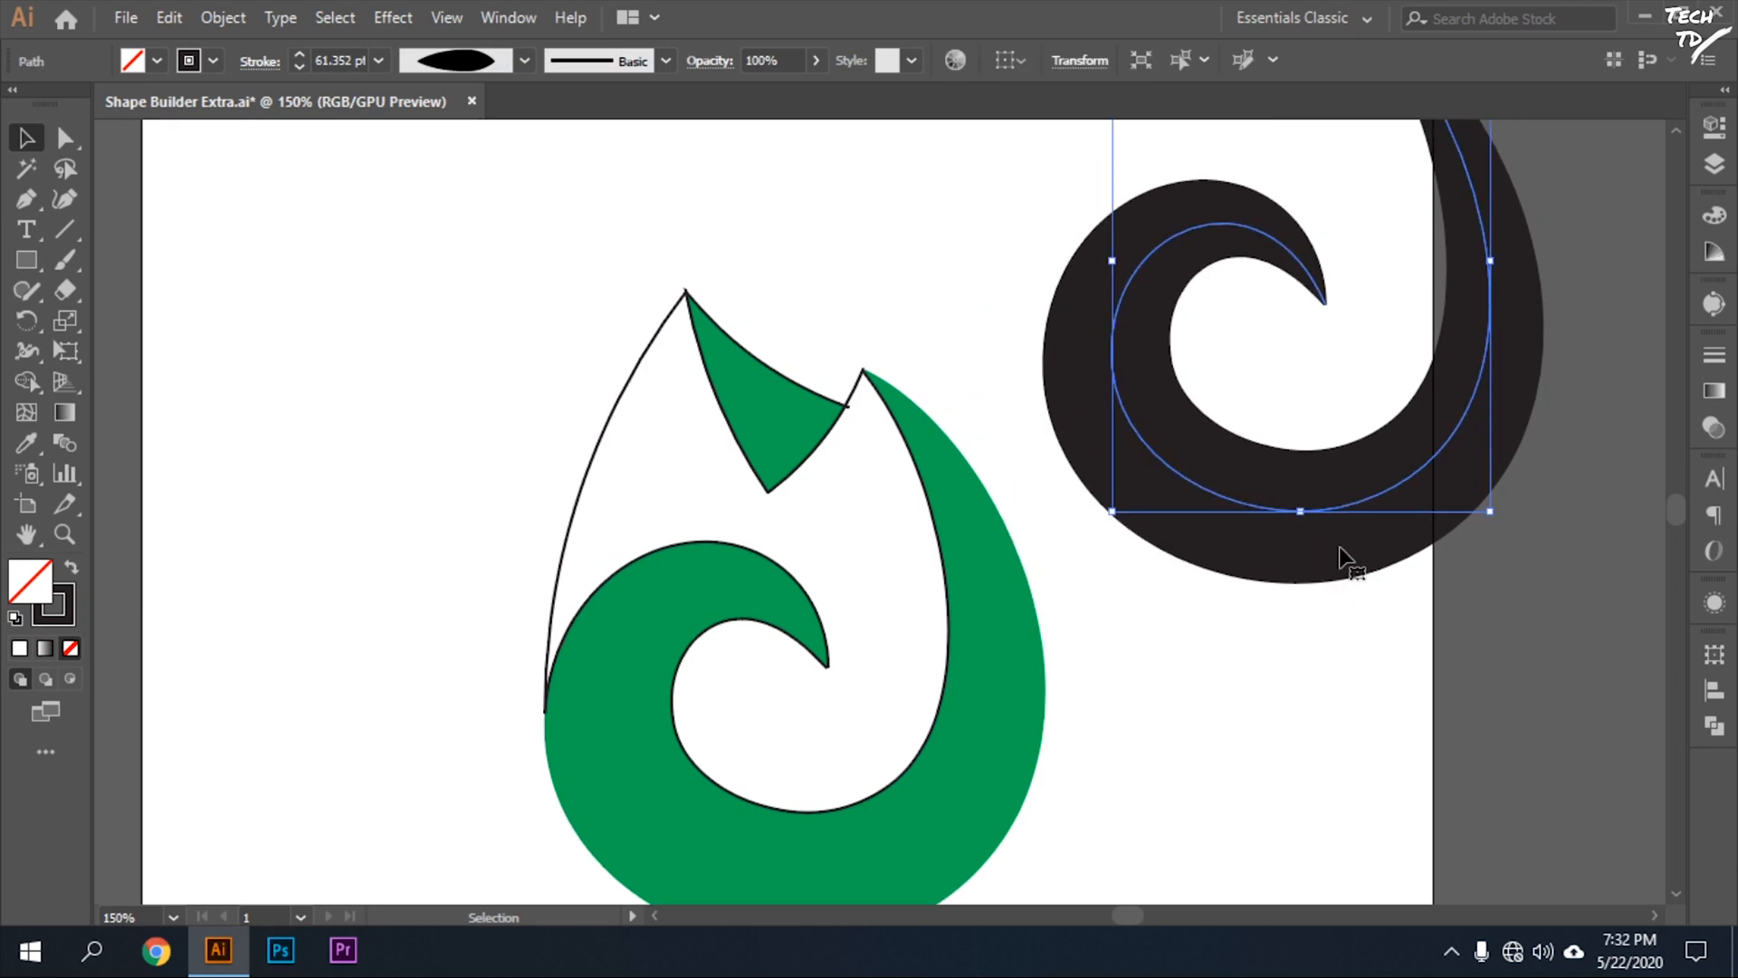
pyautogui.moveTo(1369, 507)
pyautogui.mouseDown()
pyautogui.moveTo(867, 875)
pyautogui.moveTo(237, 748)
pyautogui.moveTo(366, 645)
pyautogui.mouseUp()
pyautogui.scroll(2, 453, 389)
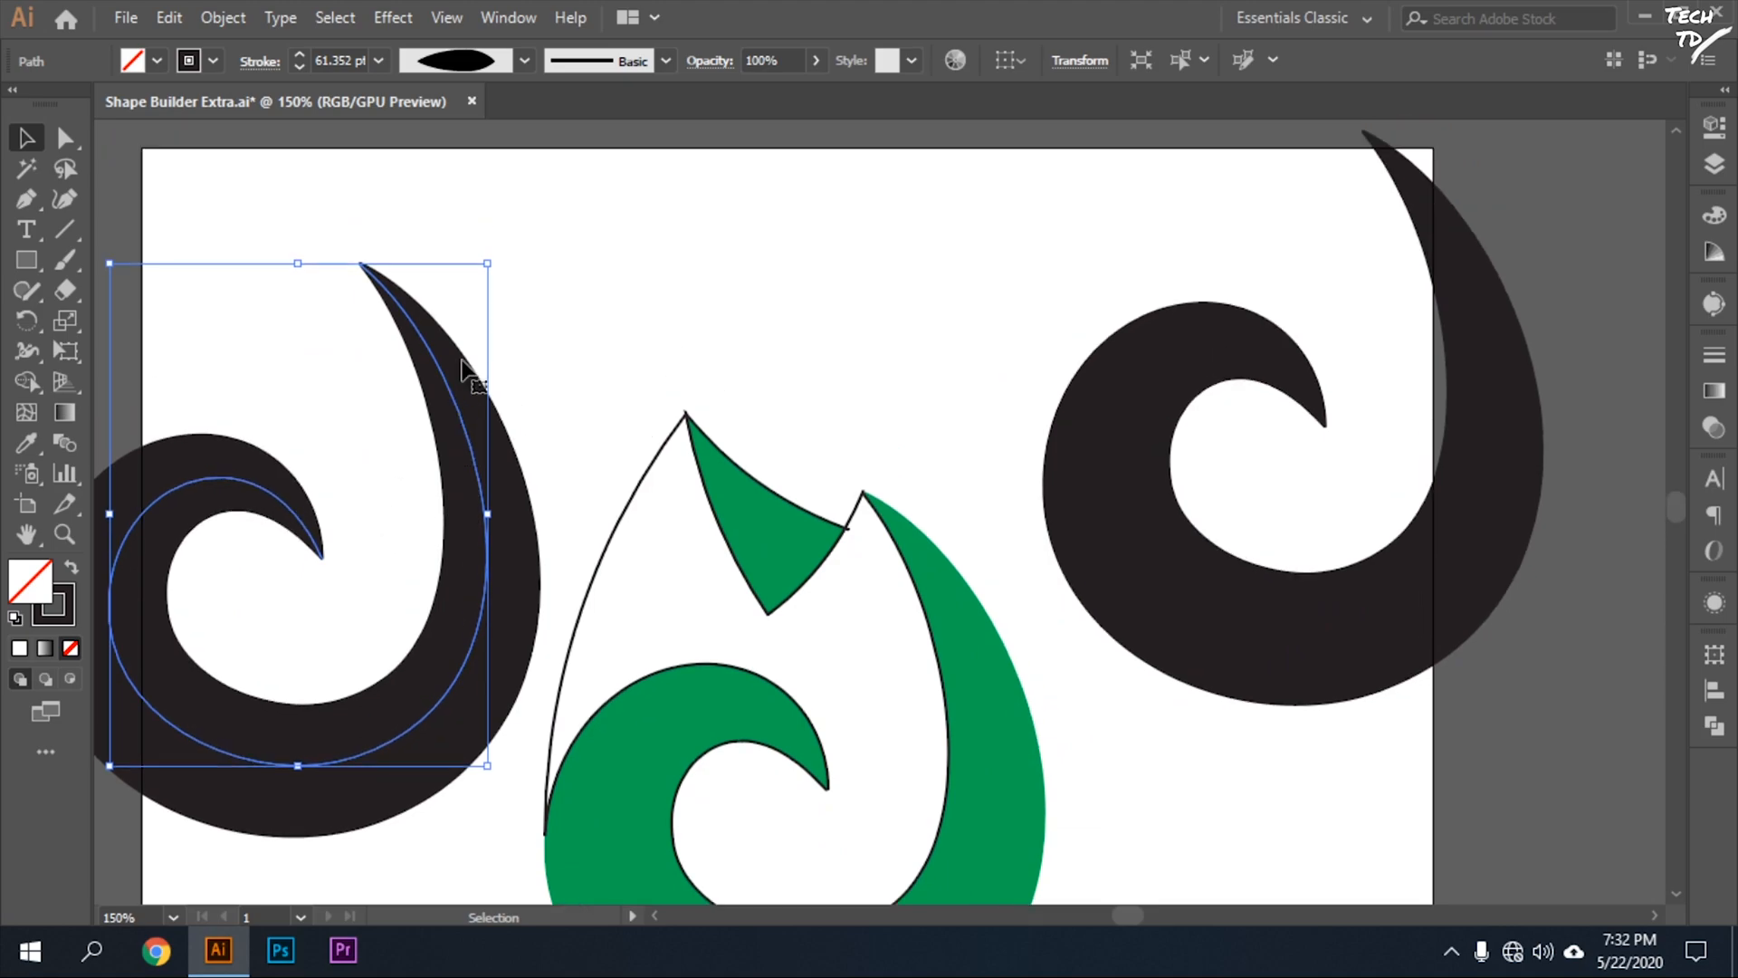
# Give the copied swirl a Uniform width profile and a stroke weight of 1 pt.
pyautogui.click(524, 61)
pyautogui.click(458, 103)
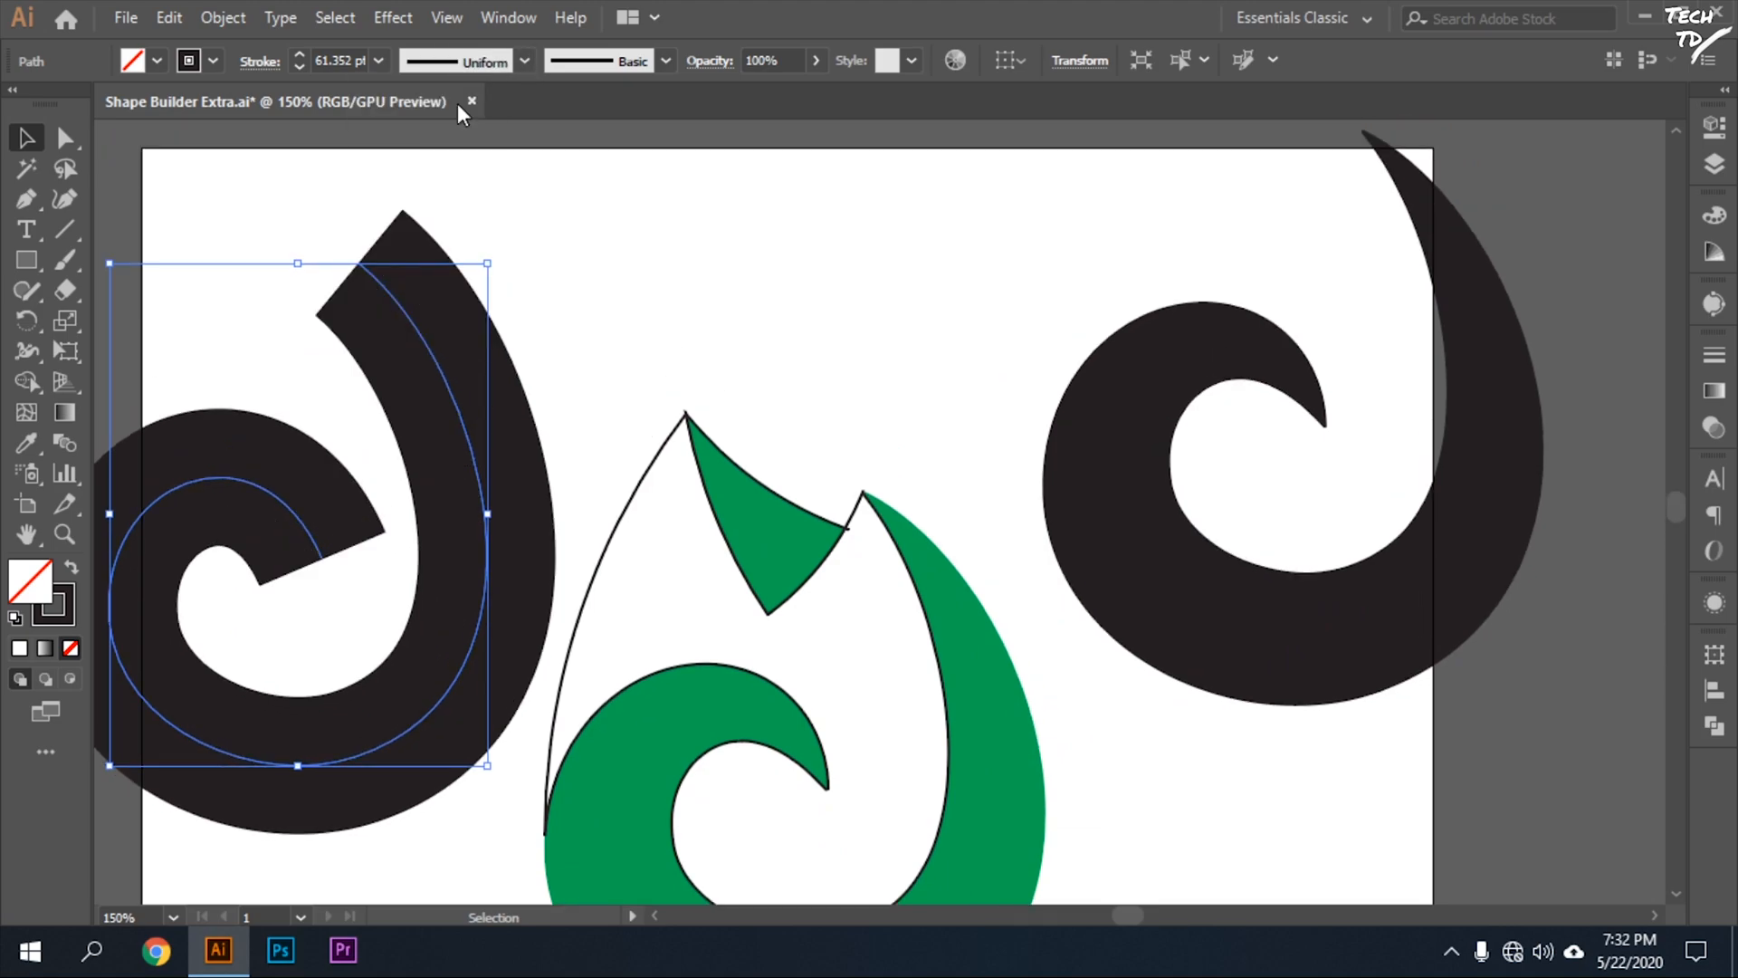
pyautogui.click(377, 62)
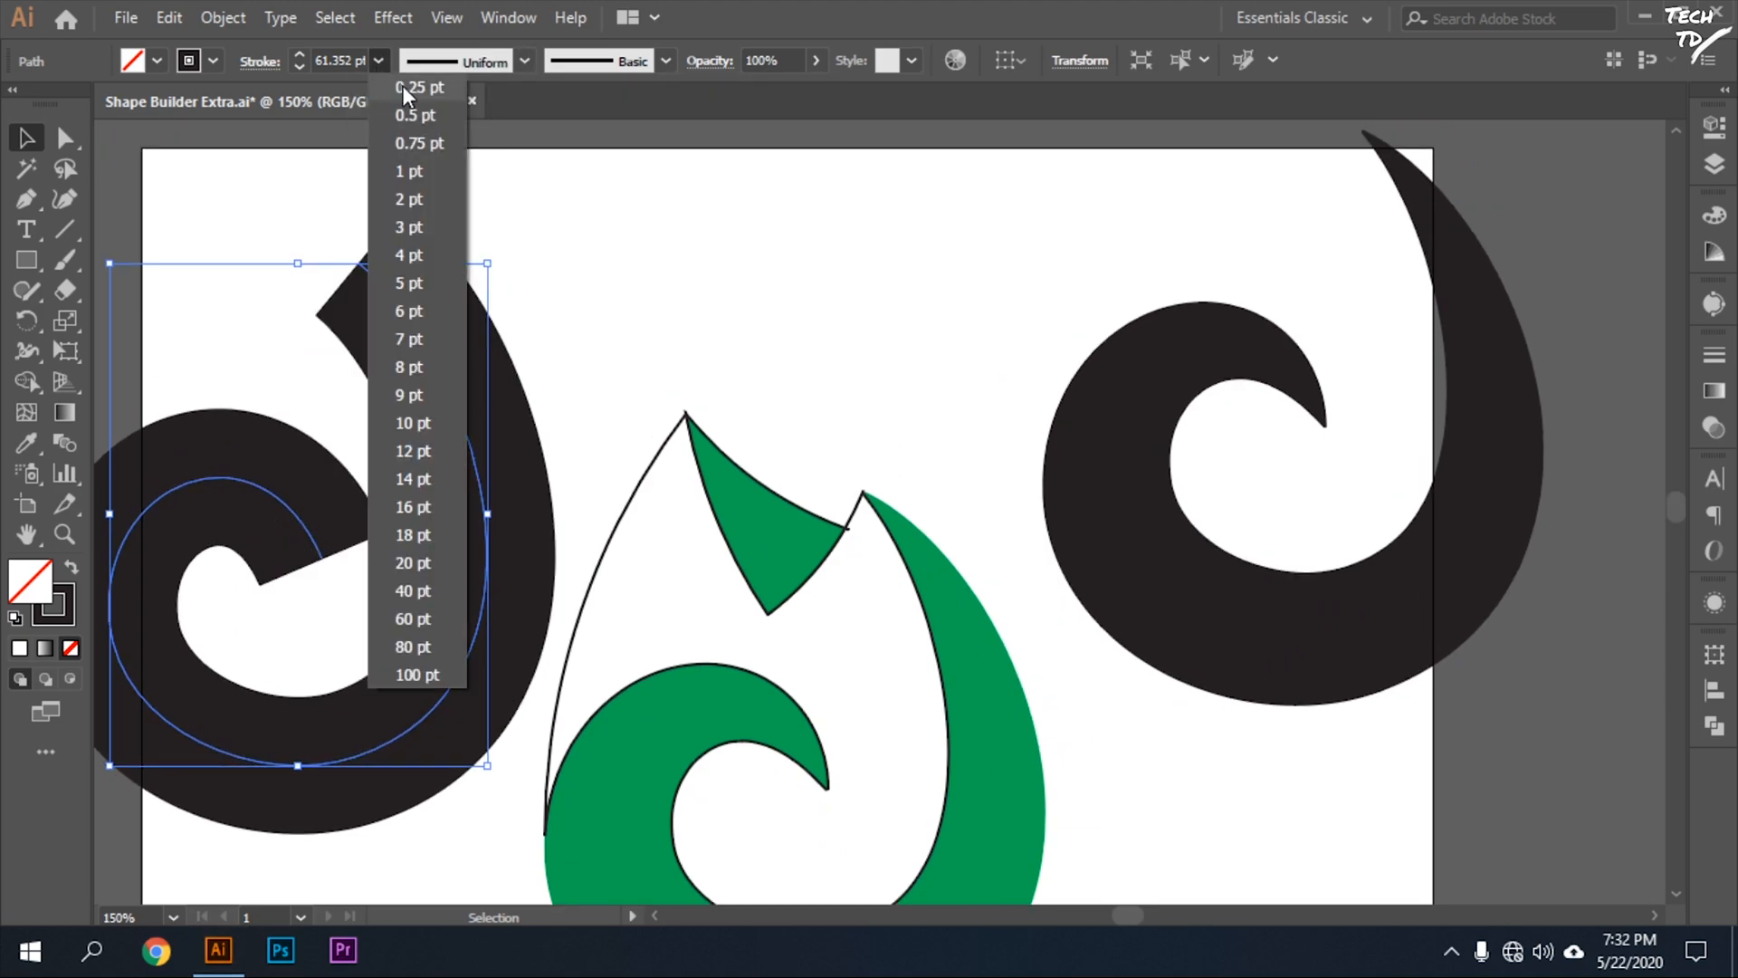
pyautogui.click(427, 177)
# Place the thin swirl curve inside the green swirl with its ends on the swirl's tips, and move the black swirl away from the flame.
pyautogui.scroll(-3, 612, 295)
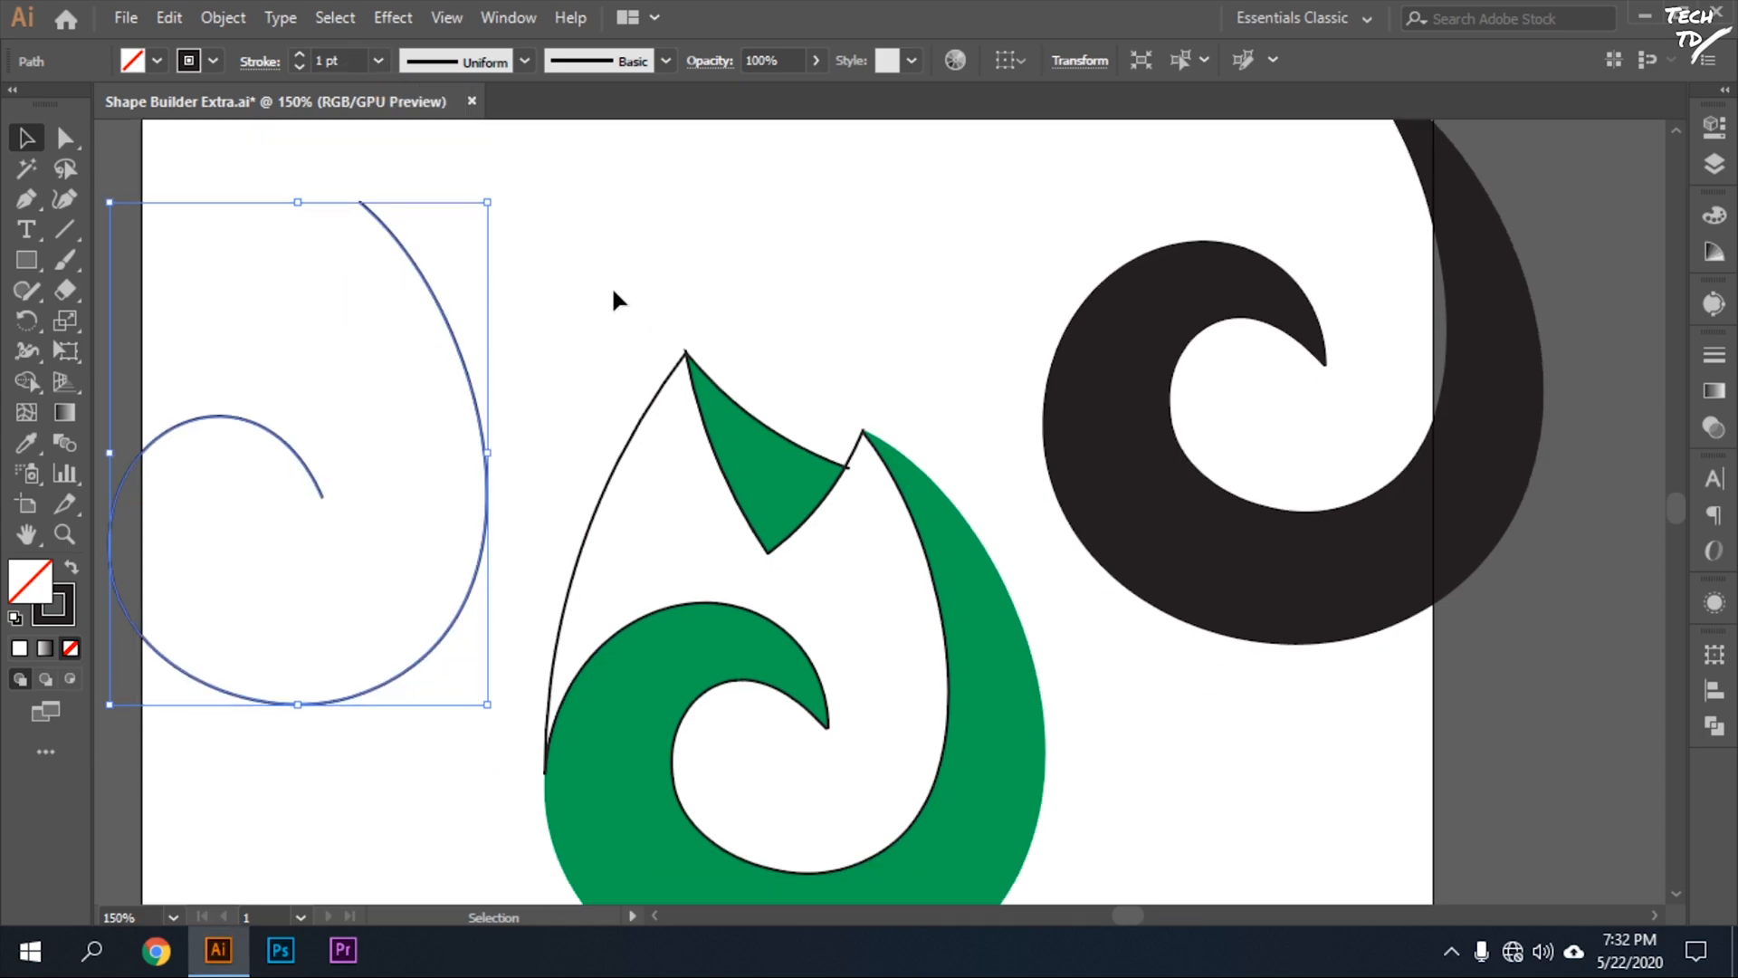
pyautogui.moveTo(450, 240); pyautogui.dragTo(1149, 673)
pyautogui.moveTo(1057, 542); pyautogui.dragTo(864, 349)
pyautogui.moveTo(1307, 471); pyautogui.dragTo(1548, 182)
pyautogui.click(1217, 442)
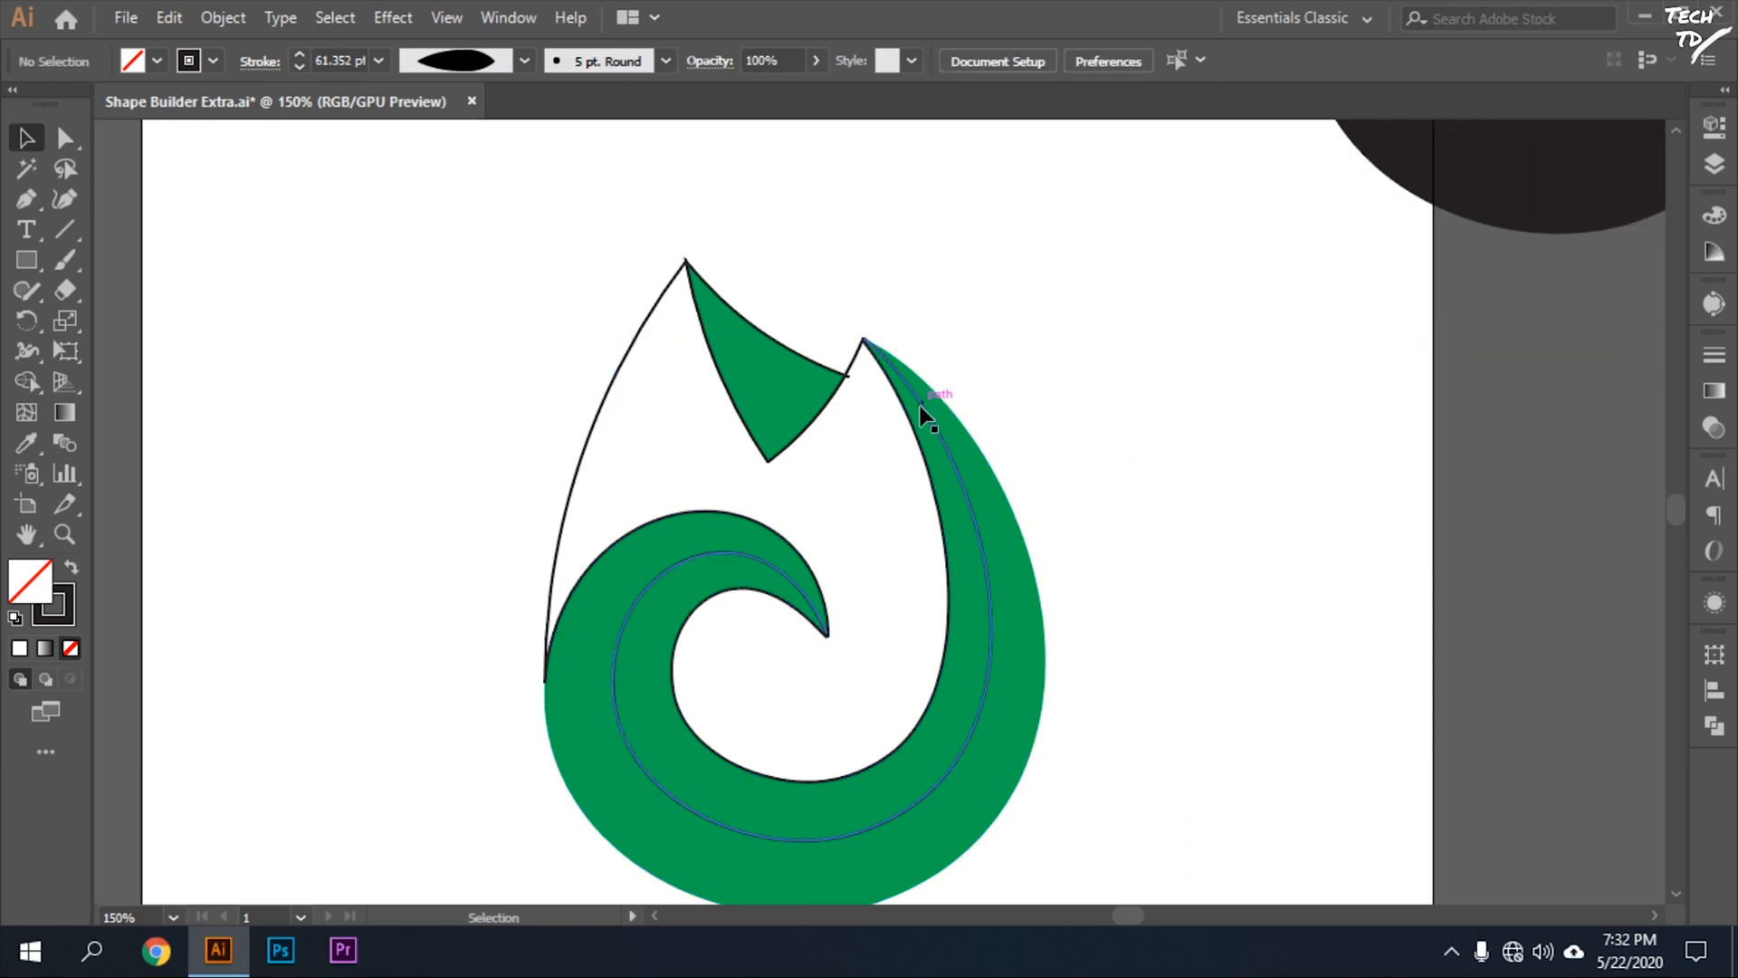
pyautogui.moveTo(921, 409); pyautogui.dragTo(926, 413)
pyautogui.click(1226, 702)
# Select the whole flame with the thin swirl curve and build the swirl's outer band as a separate unfilled shape using the Shape Builder.
pyautogui.scroll(-2, 1122, 386)
pyautogui.moveTo(1122, 385)
pyautogui.mouseDown()
pyautogui.moveTo(221, 791)
pyautogui.moveTo(271, 823)
pyautogui.mouseUp()
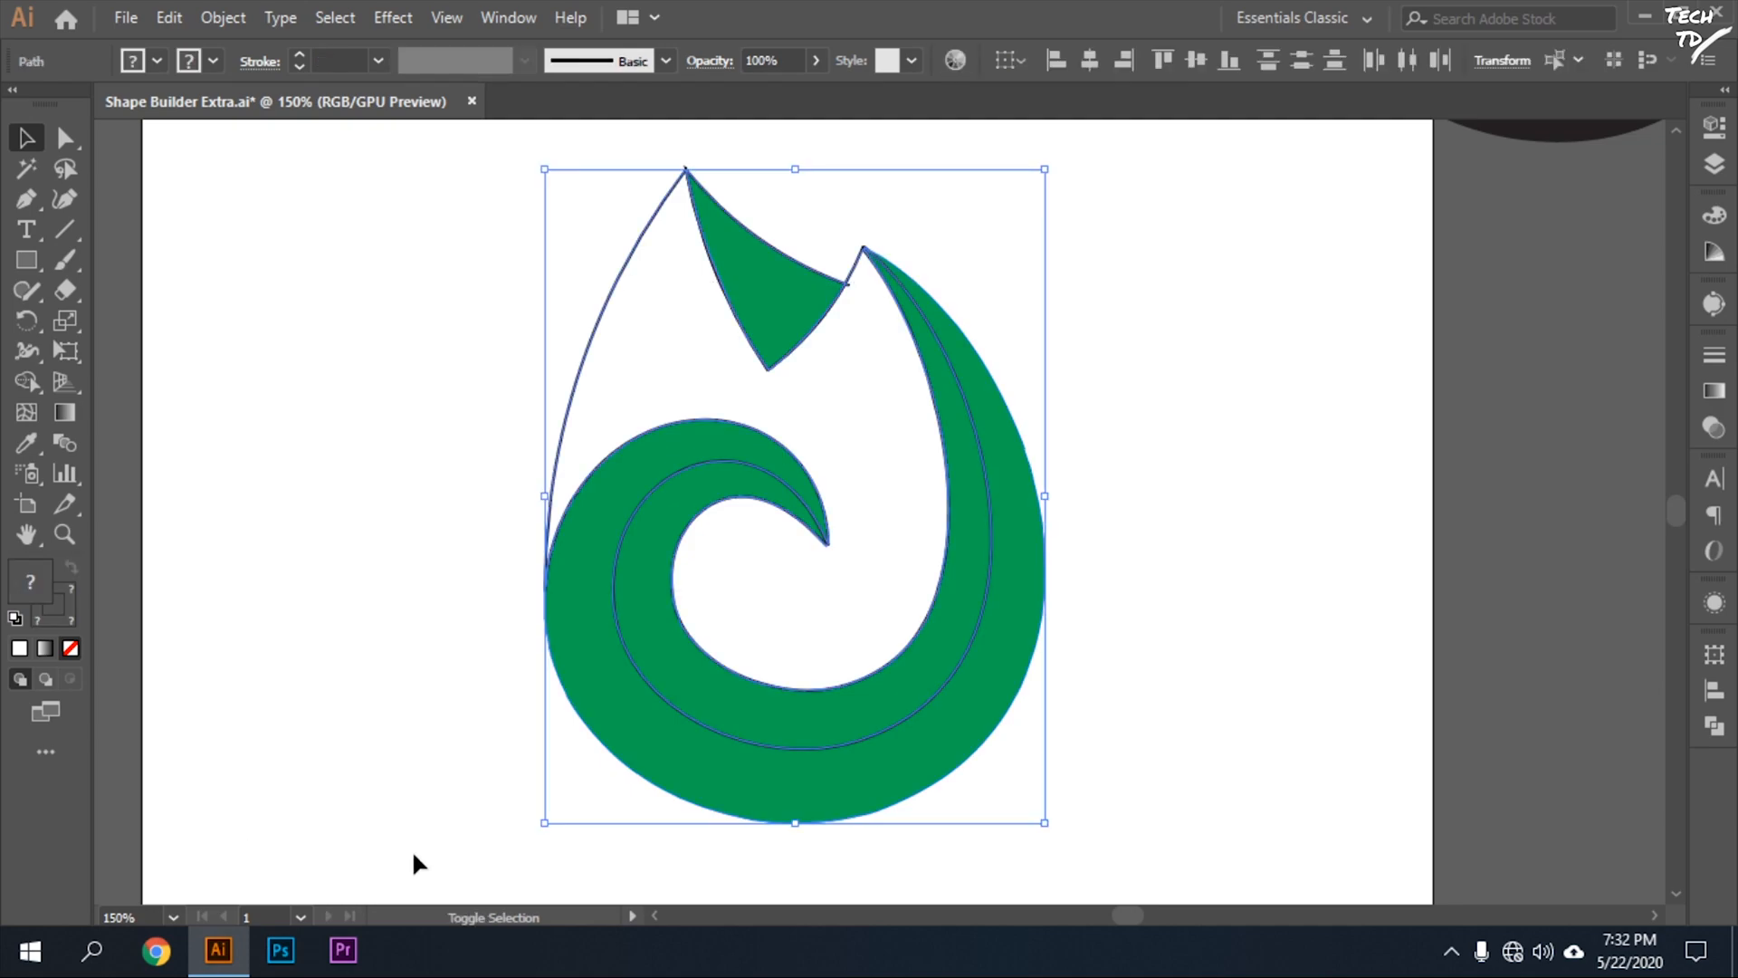
pyautogui.hotkey('shift', 'm')
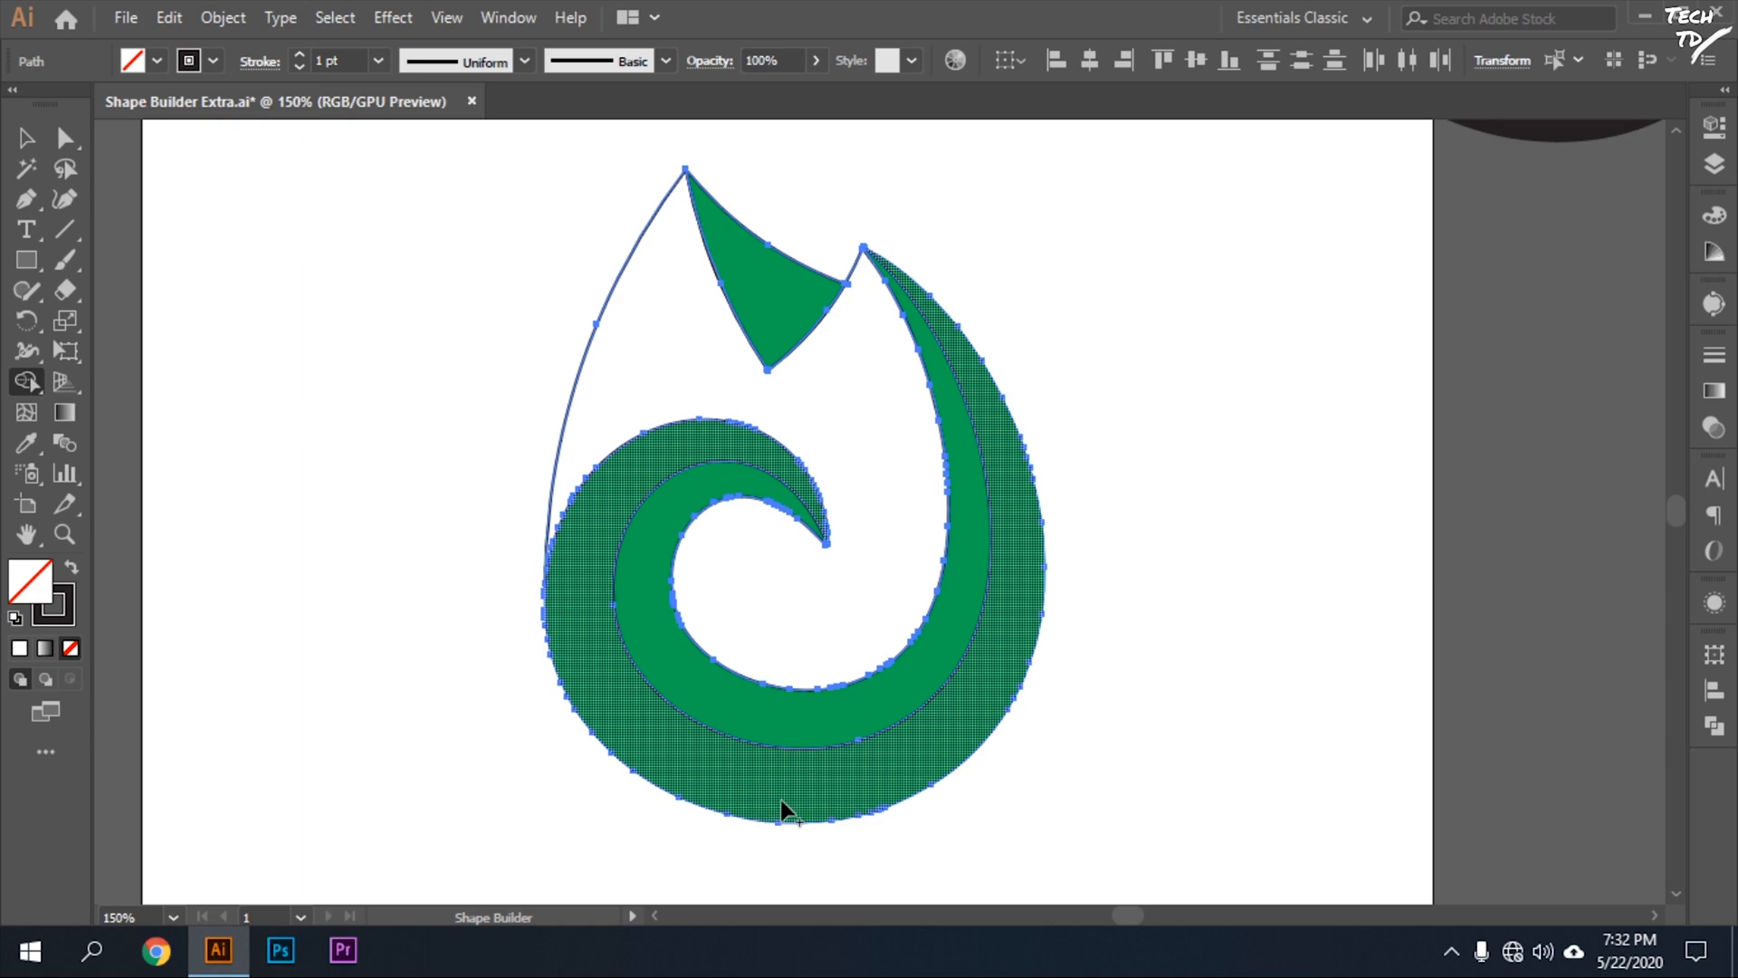
pyautogui.keyDown('alt'); pyautogui.click(856, 819); pyautogui.keyUp('alt')
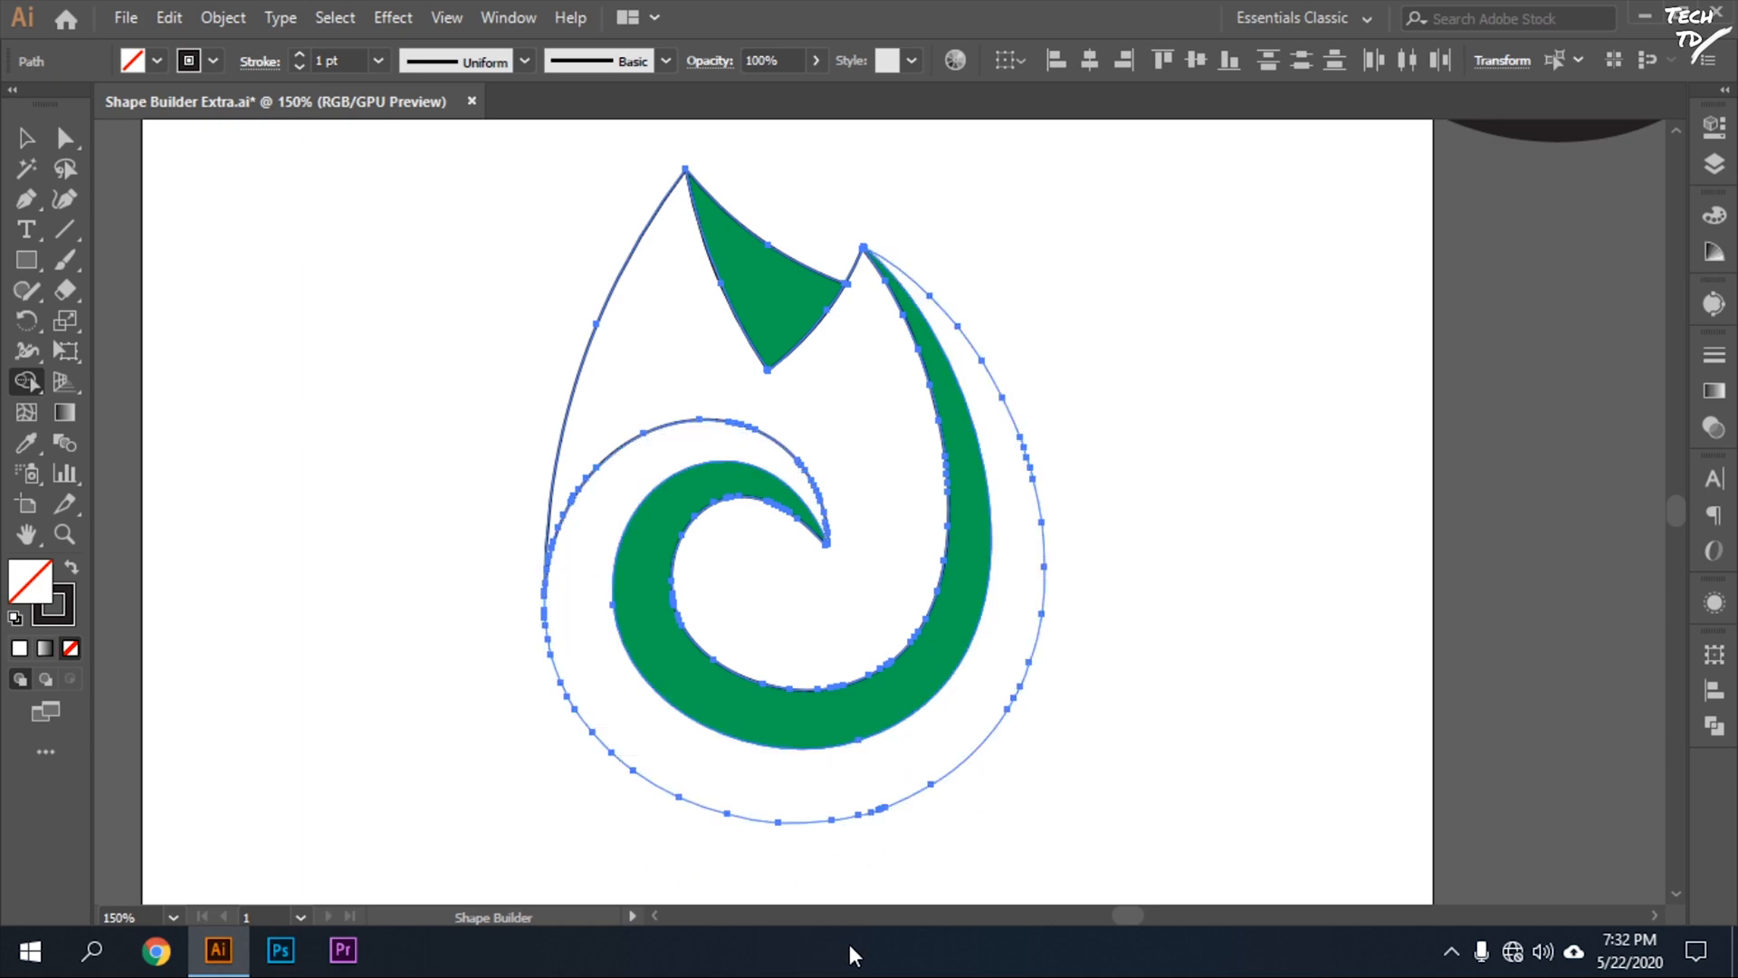
# Select all the flame's shapes, set their stroke to none and deselect them.
pyautogui.click(26, 138)
pyautogui.hotkey('ctrl', 'a')
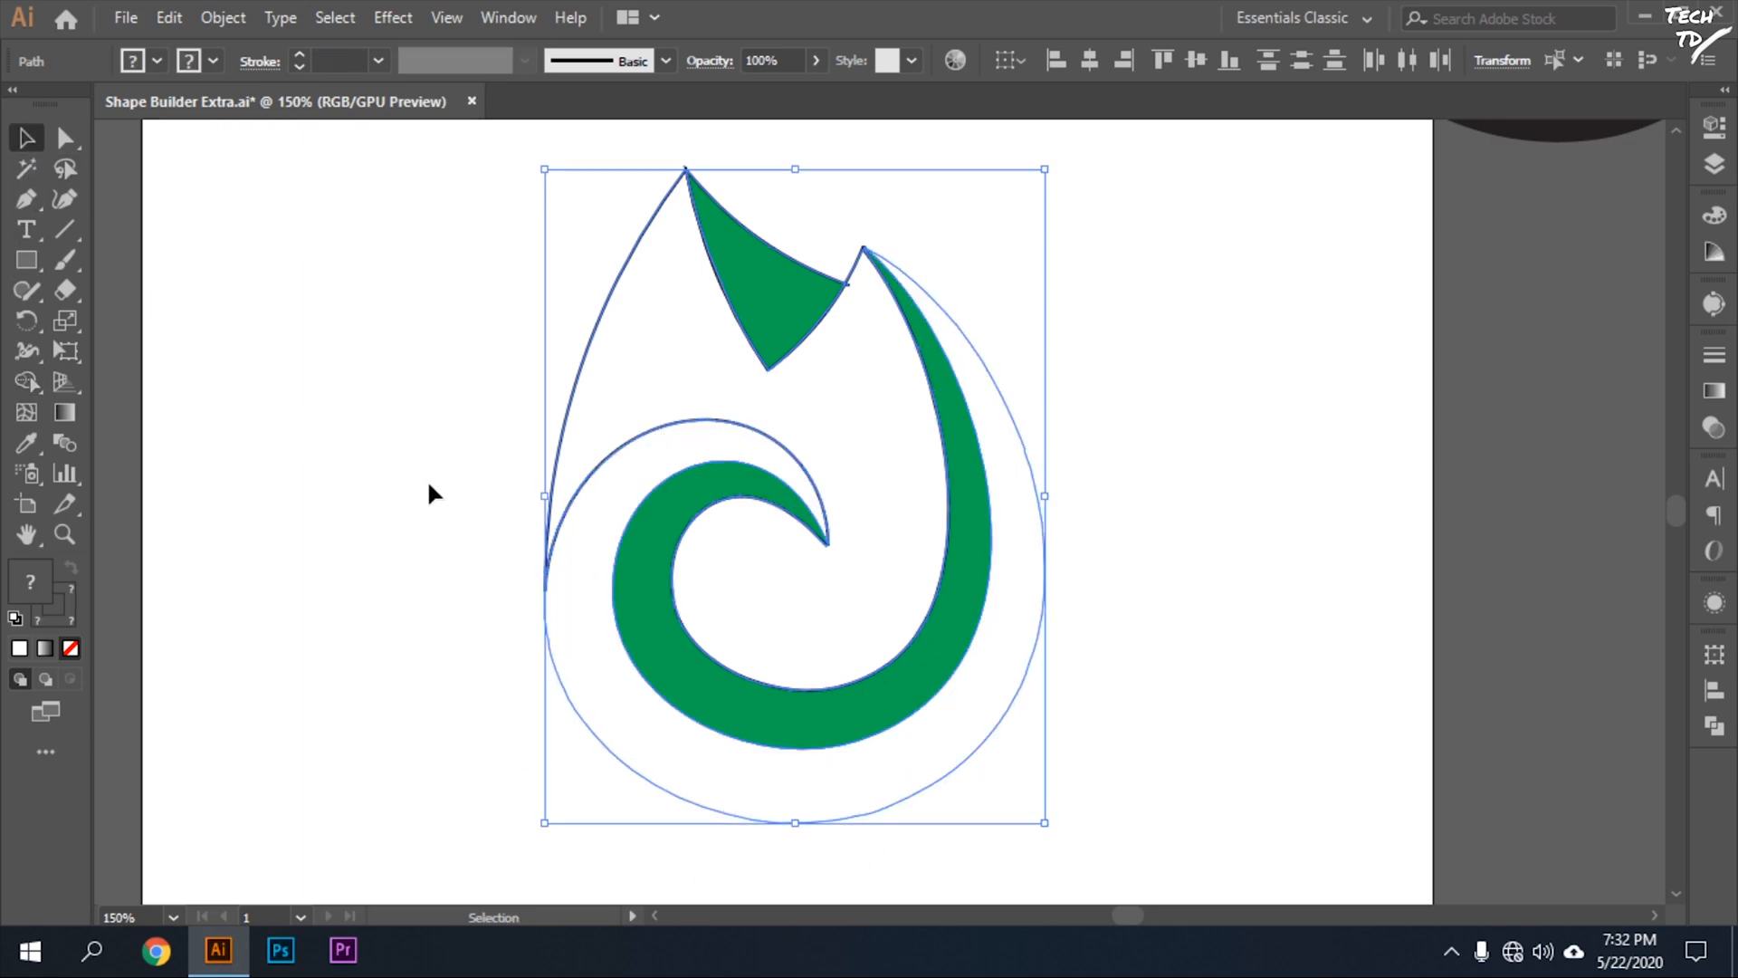
pyautogui.click(1173, 501)
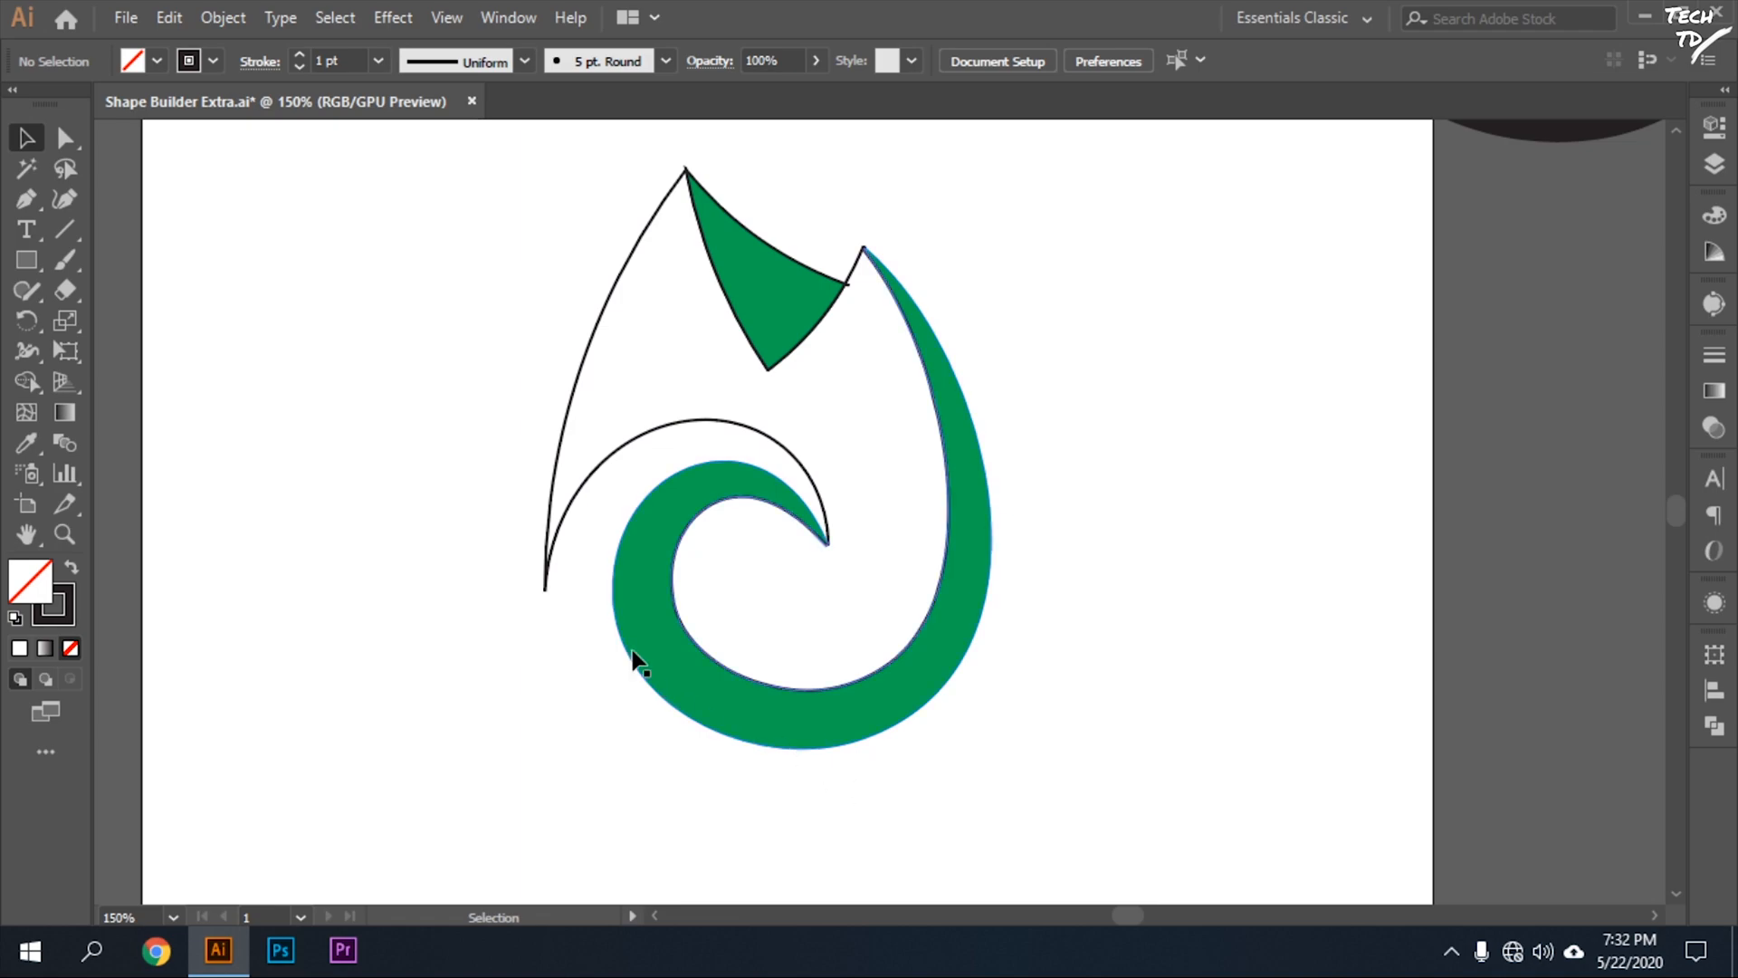
pyautogui.moveTo(498, 199); pyautogui.dragTo(973, 825)
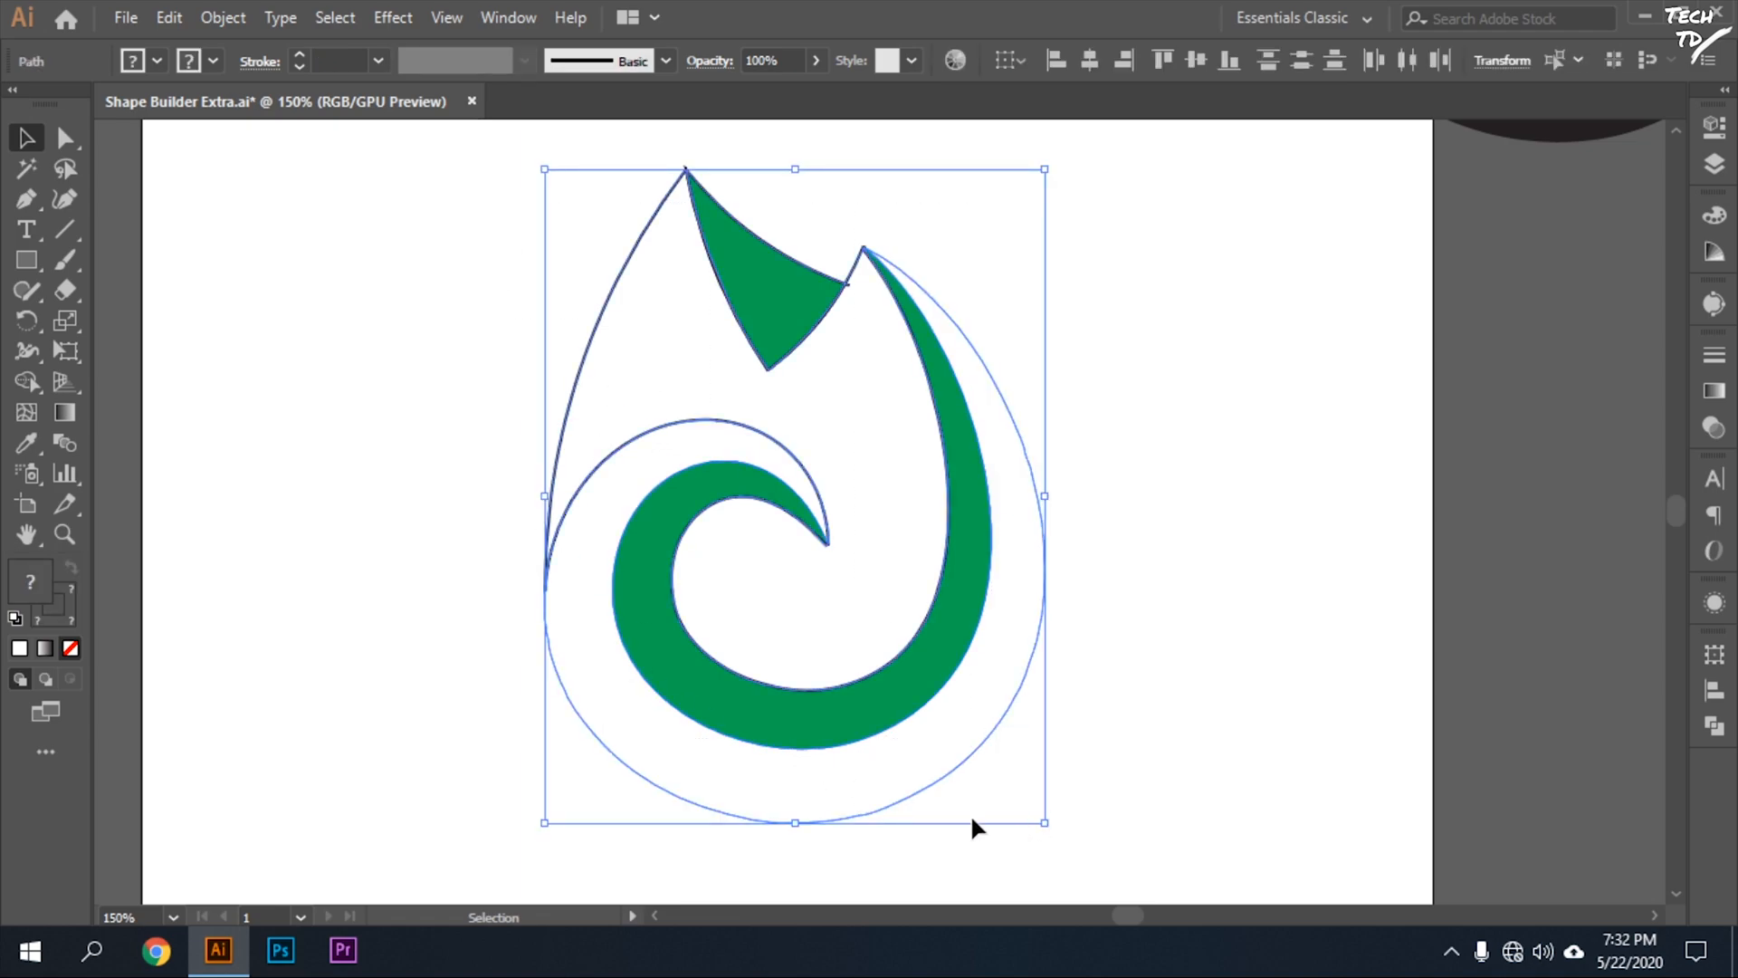
pyautogui.click(212, 61)
pyautogui.click(22, 103)
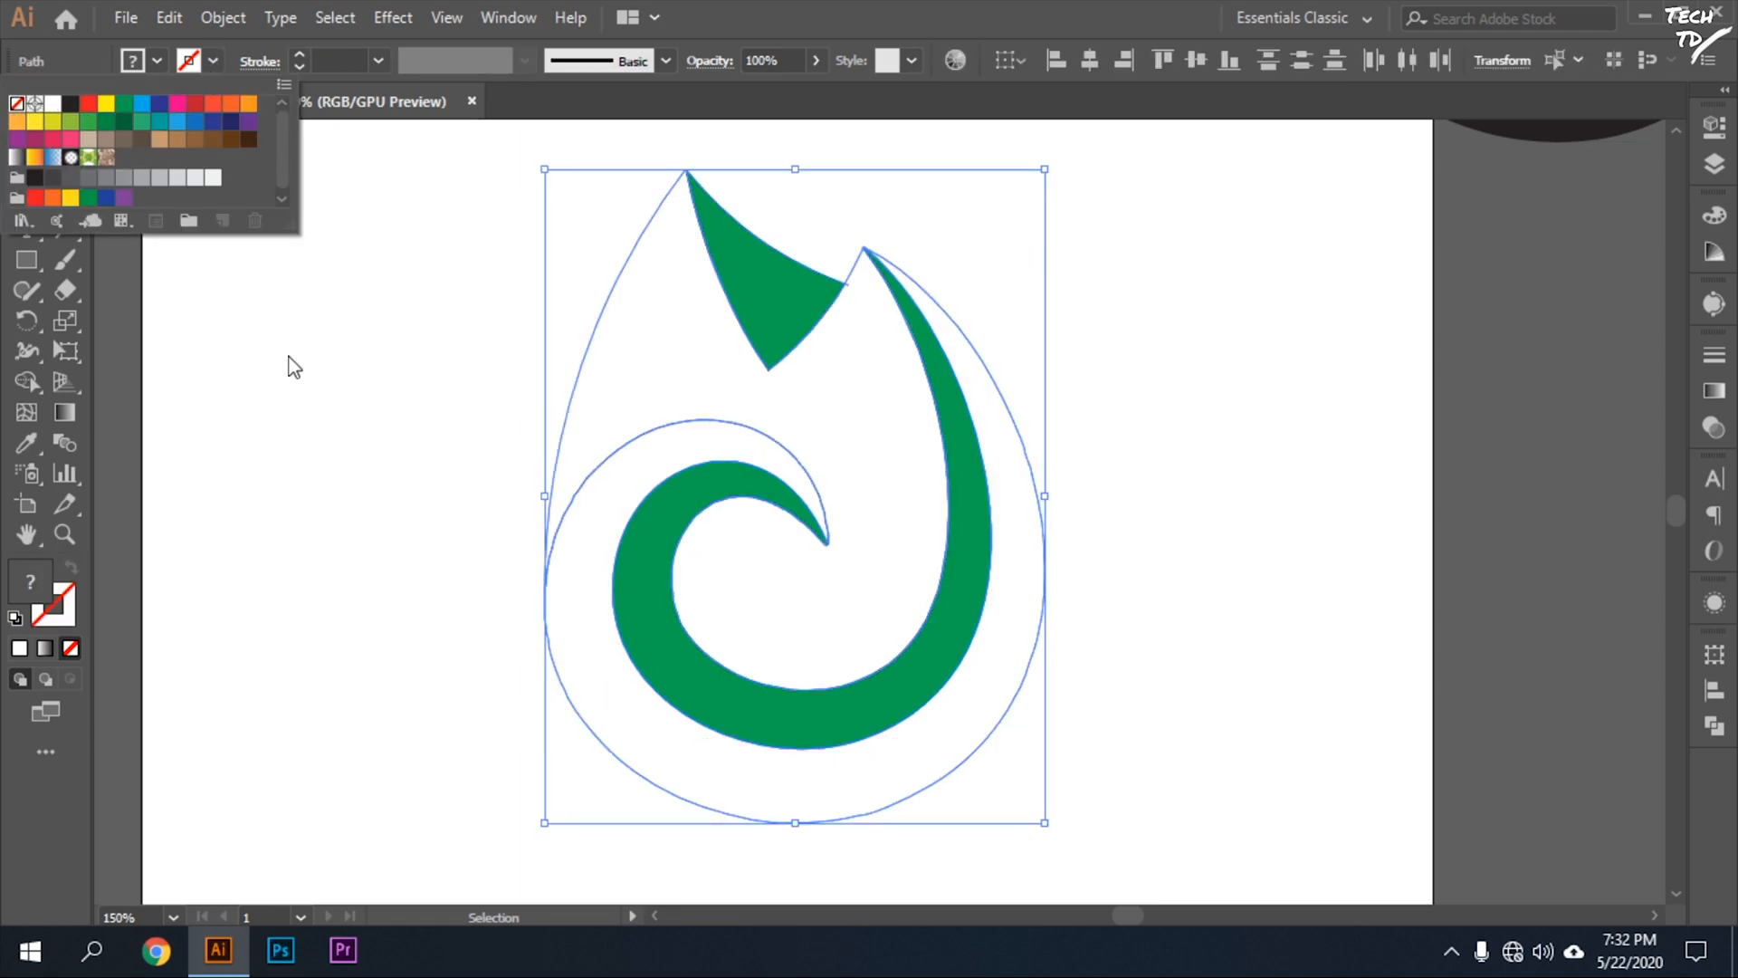
pyautogui.click(388, 616)
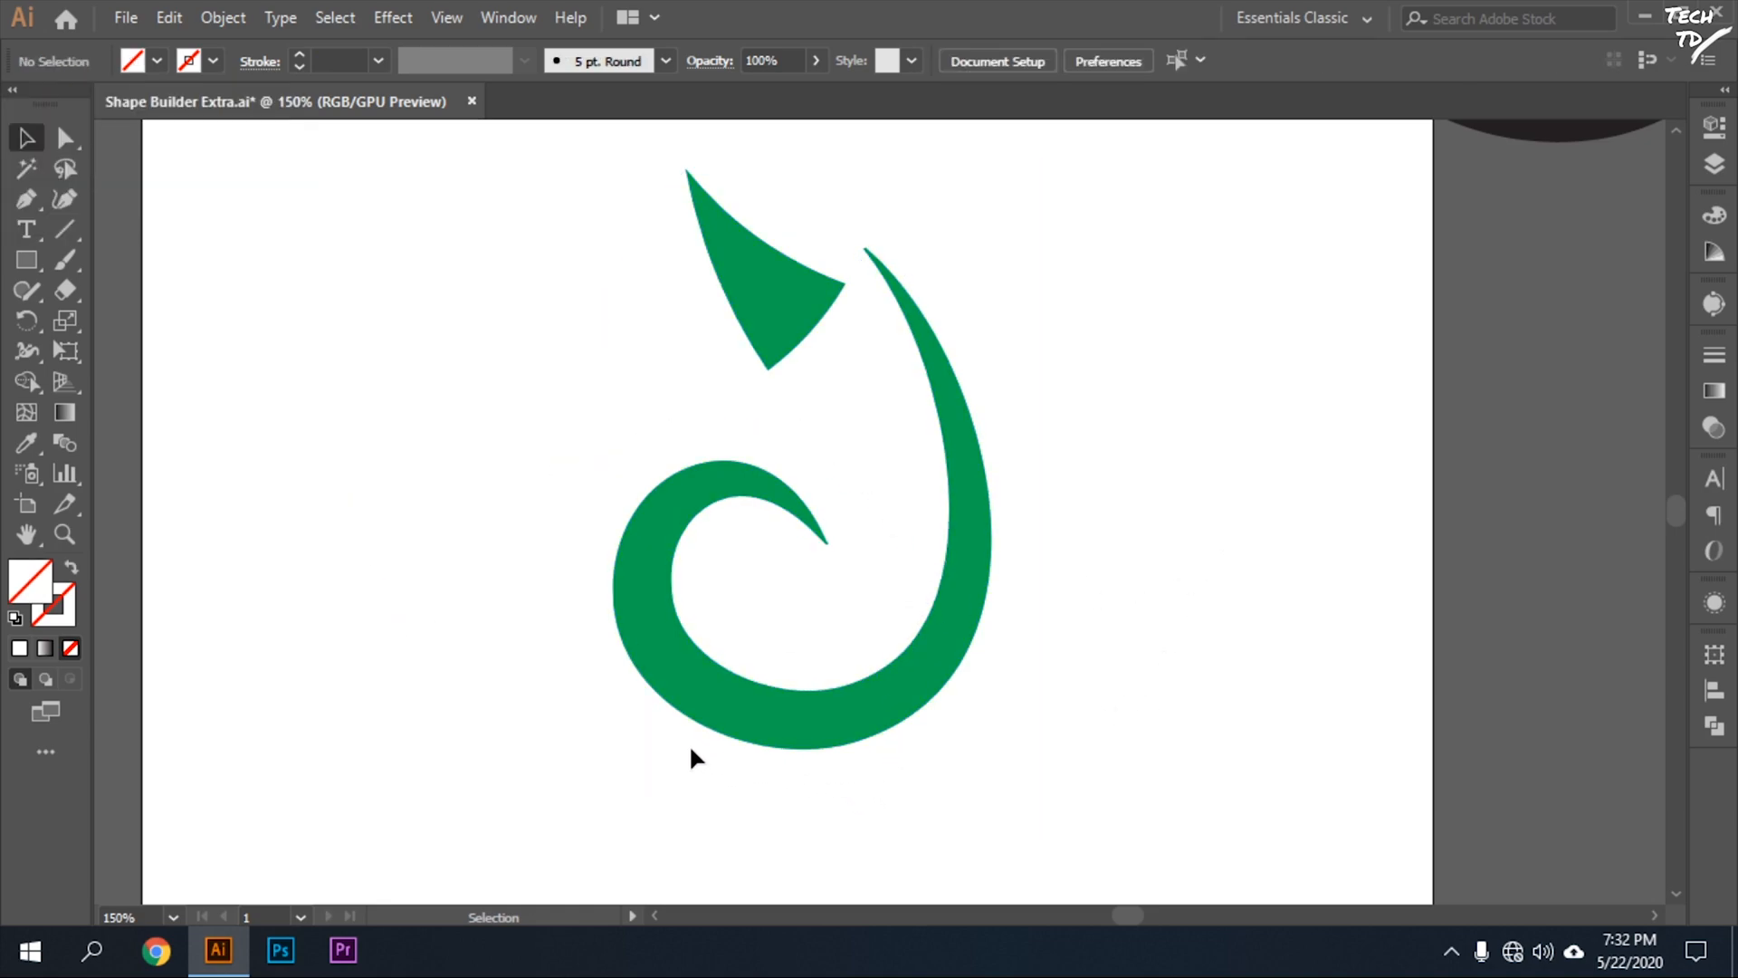
# Fill the swirl's outer band with the white-to-black linear gradient.
pyautogui.click(572, 699)
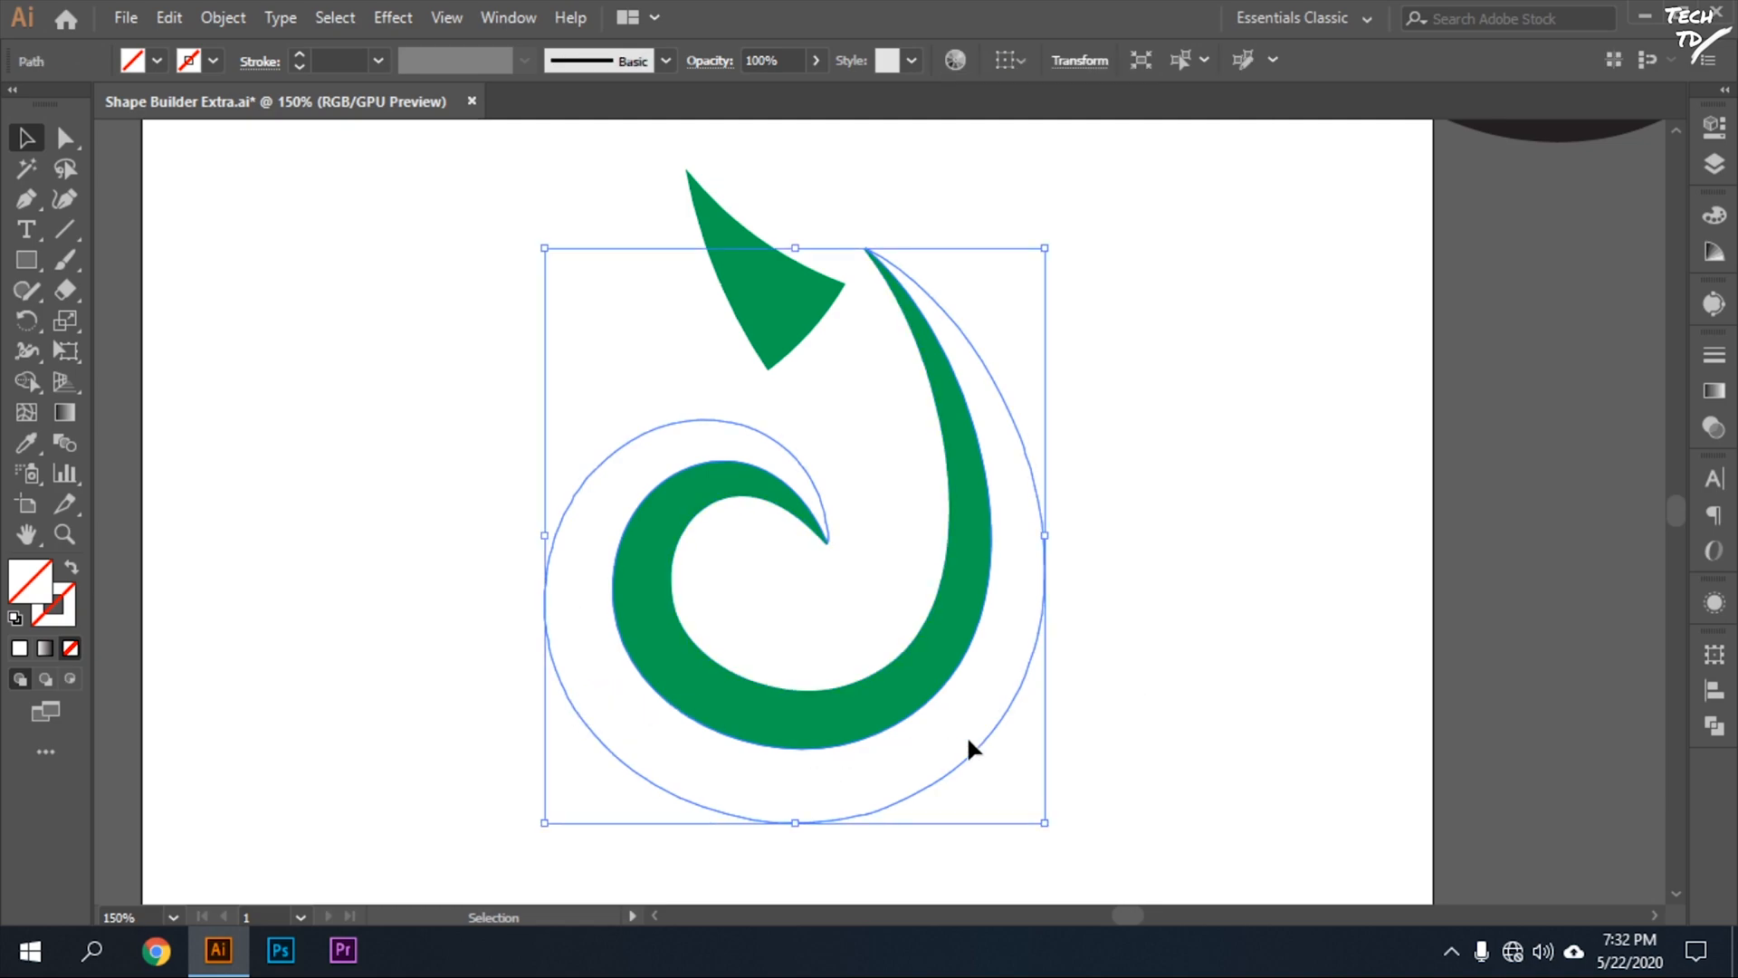
pyautogui.click(156, 61)
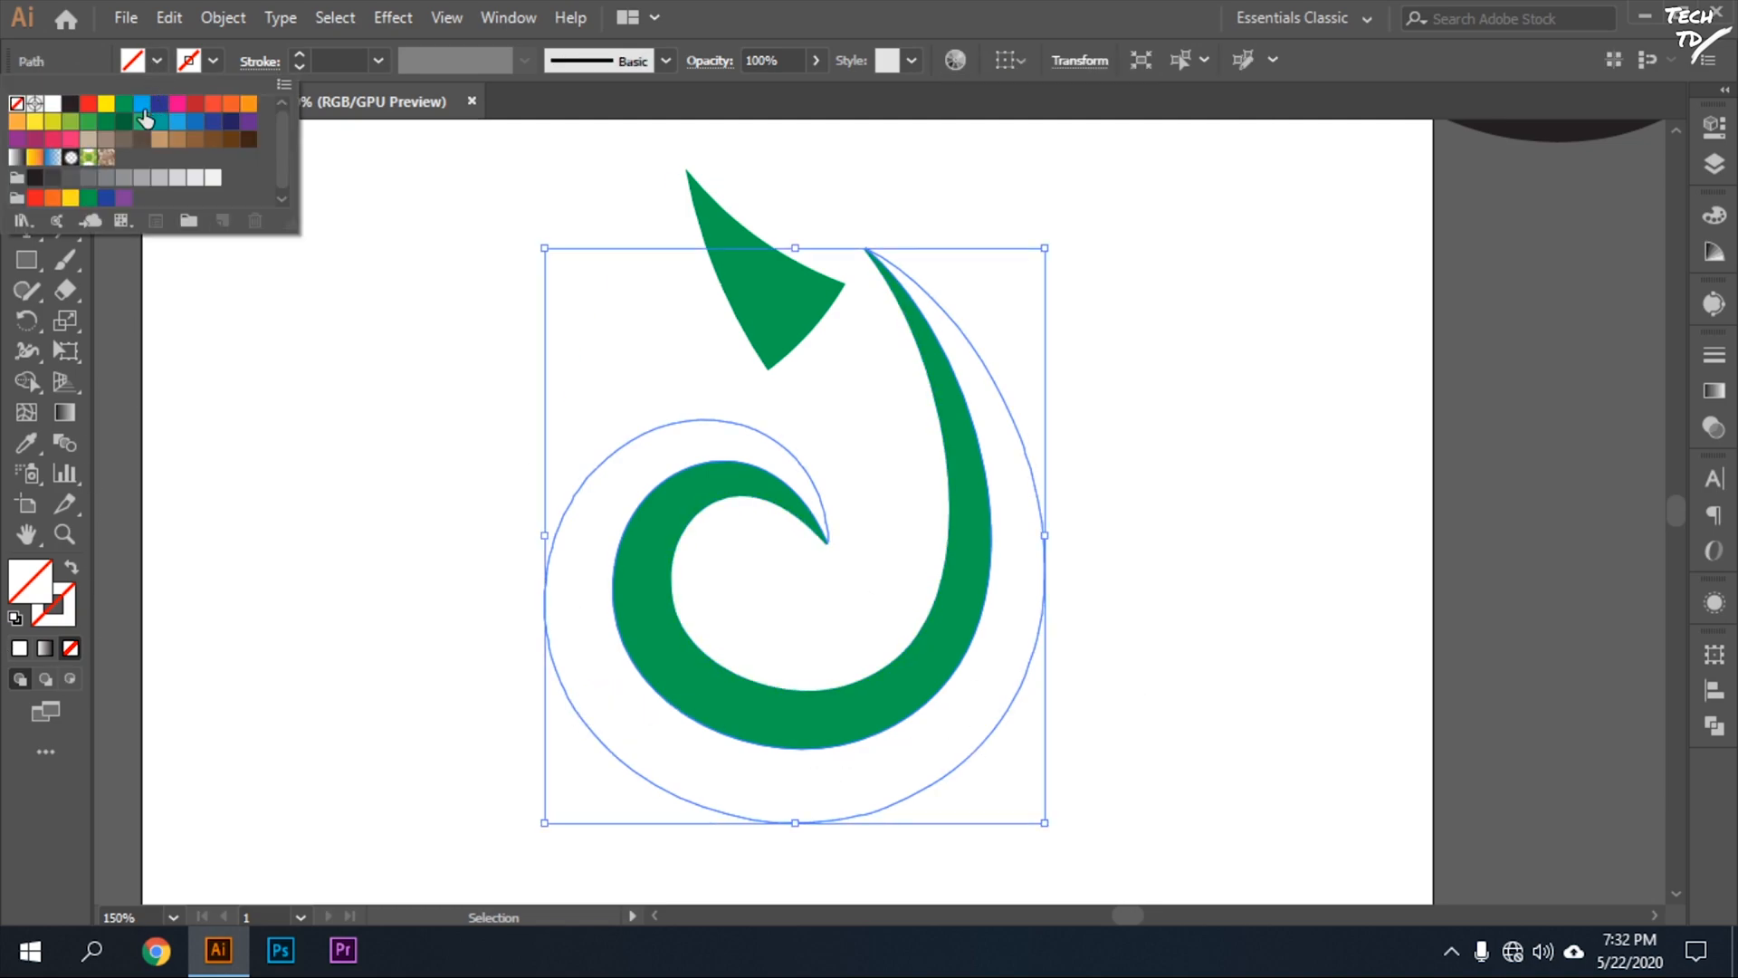
pyautogui.click(45, 650)
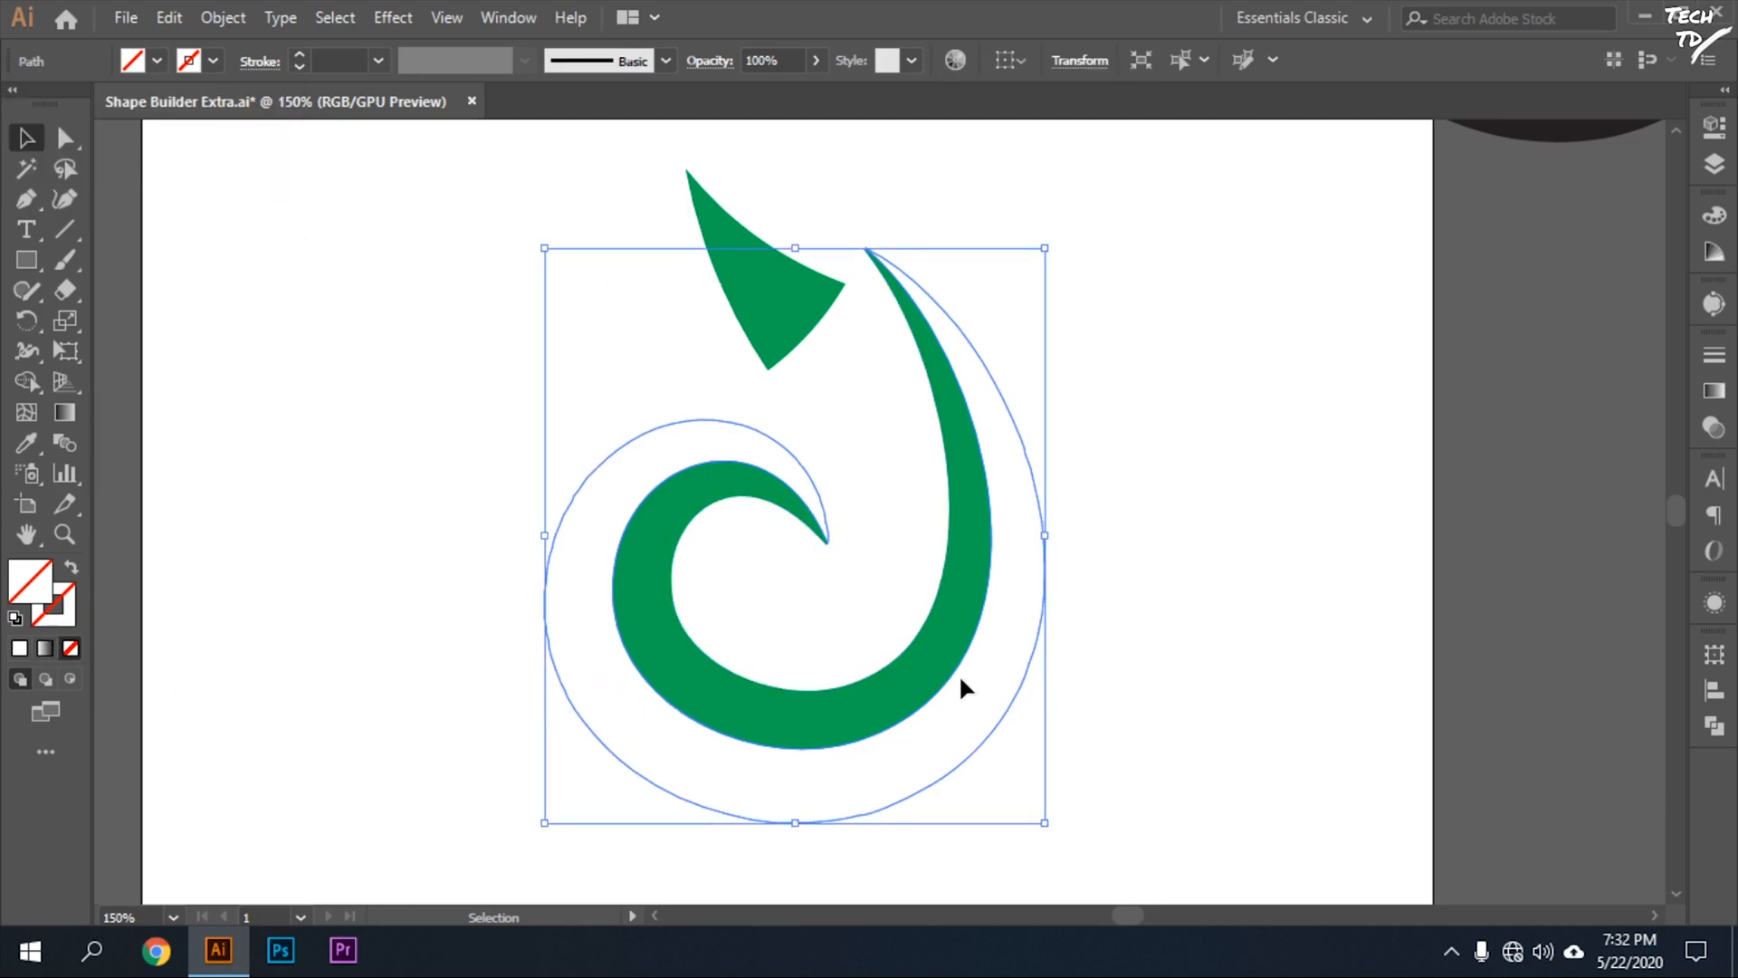
pyautogui.click(44, 648)
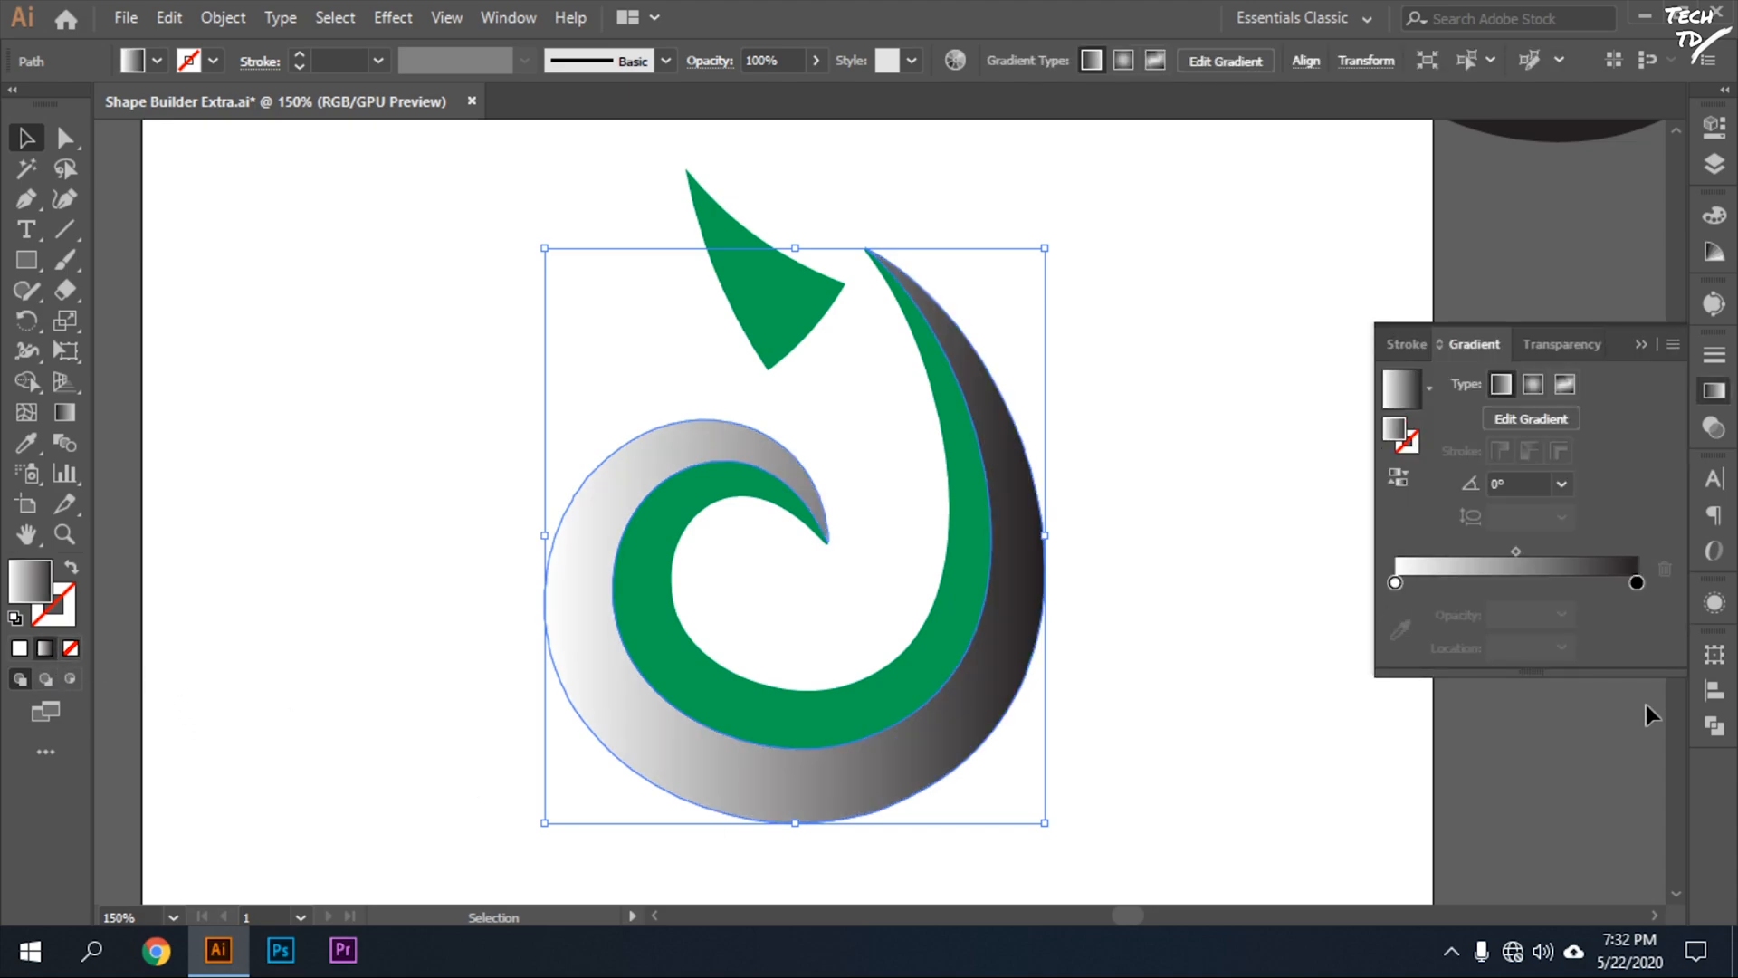
# Recolour the outer band's gradient, making the start stop light green and the end stop dark green.
pyautogui.doubleClick(1395, 582)
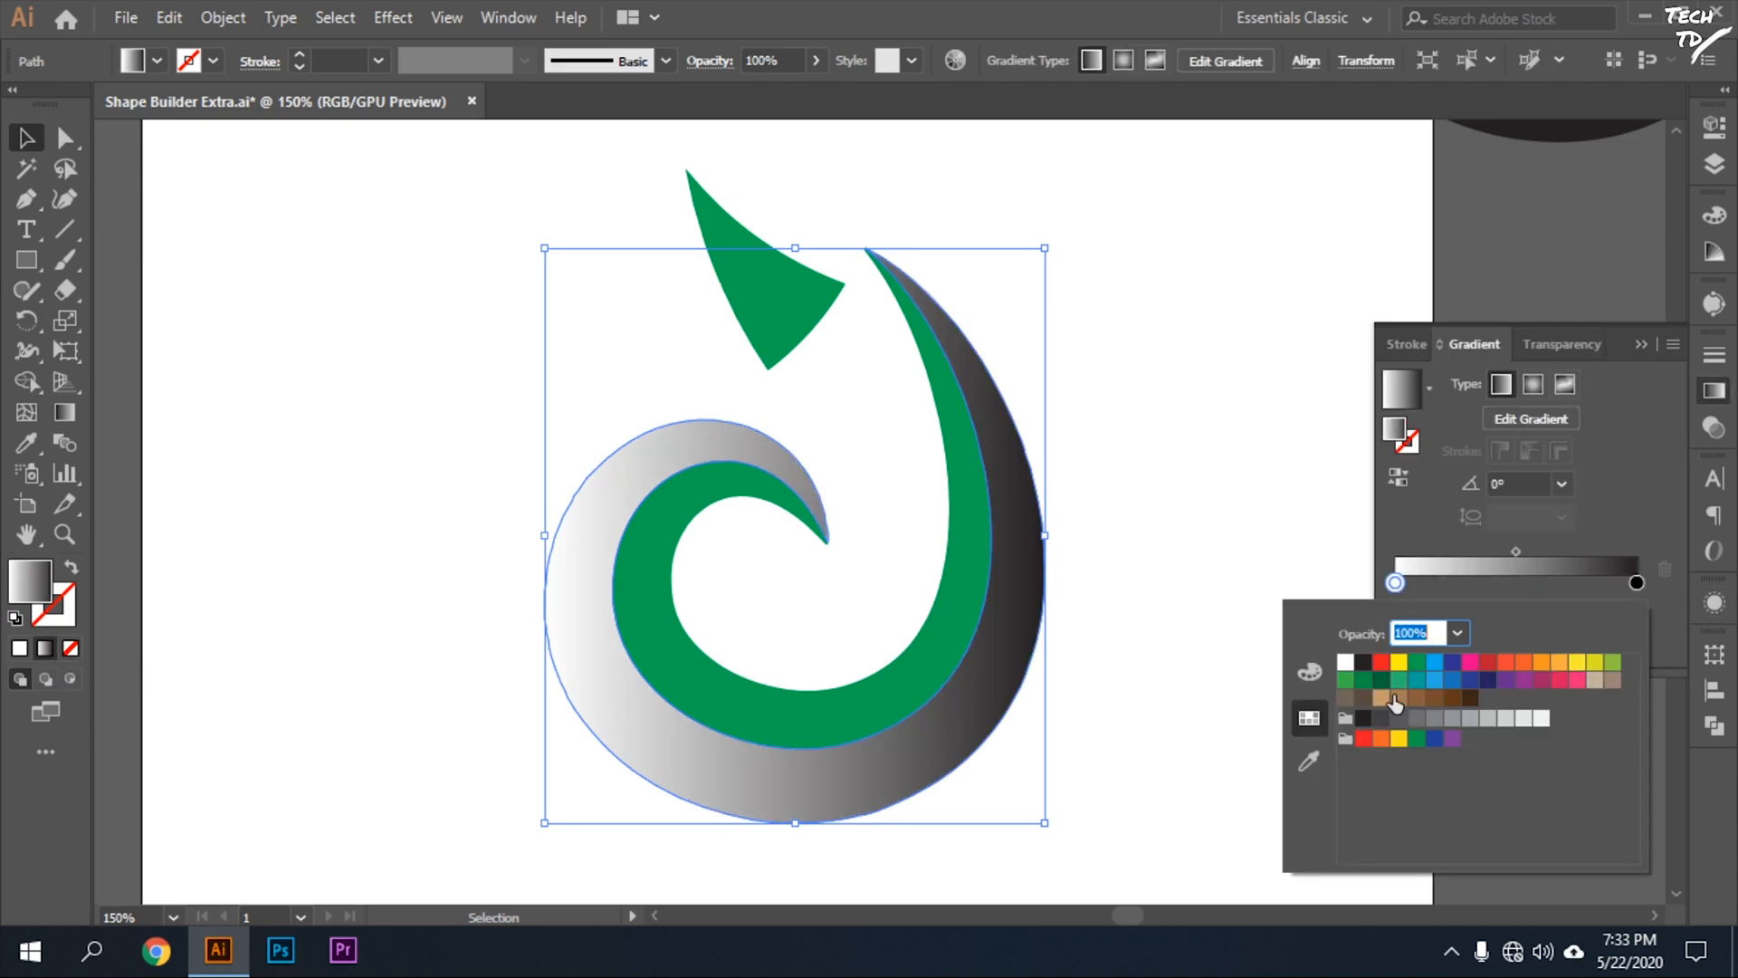
pyautogui.click(1345, 681)
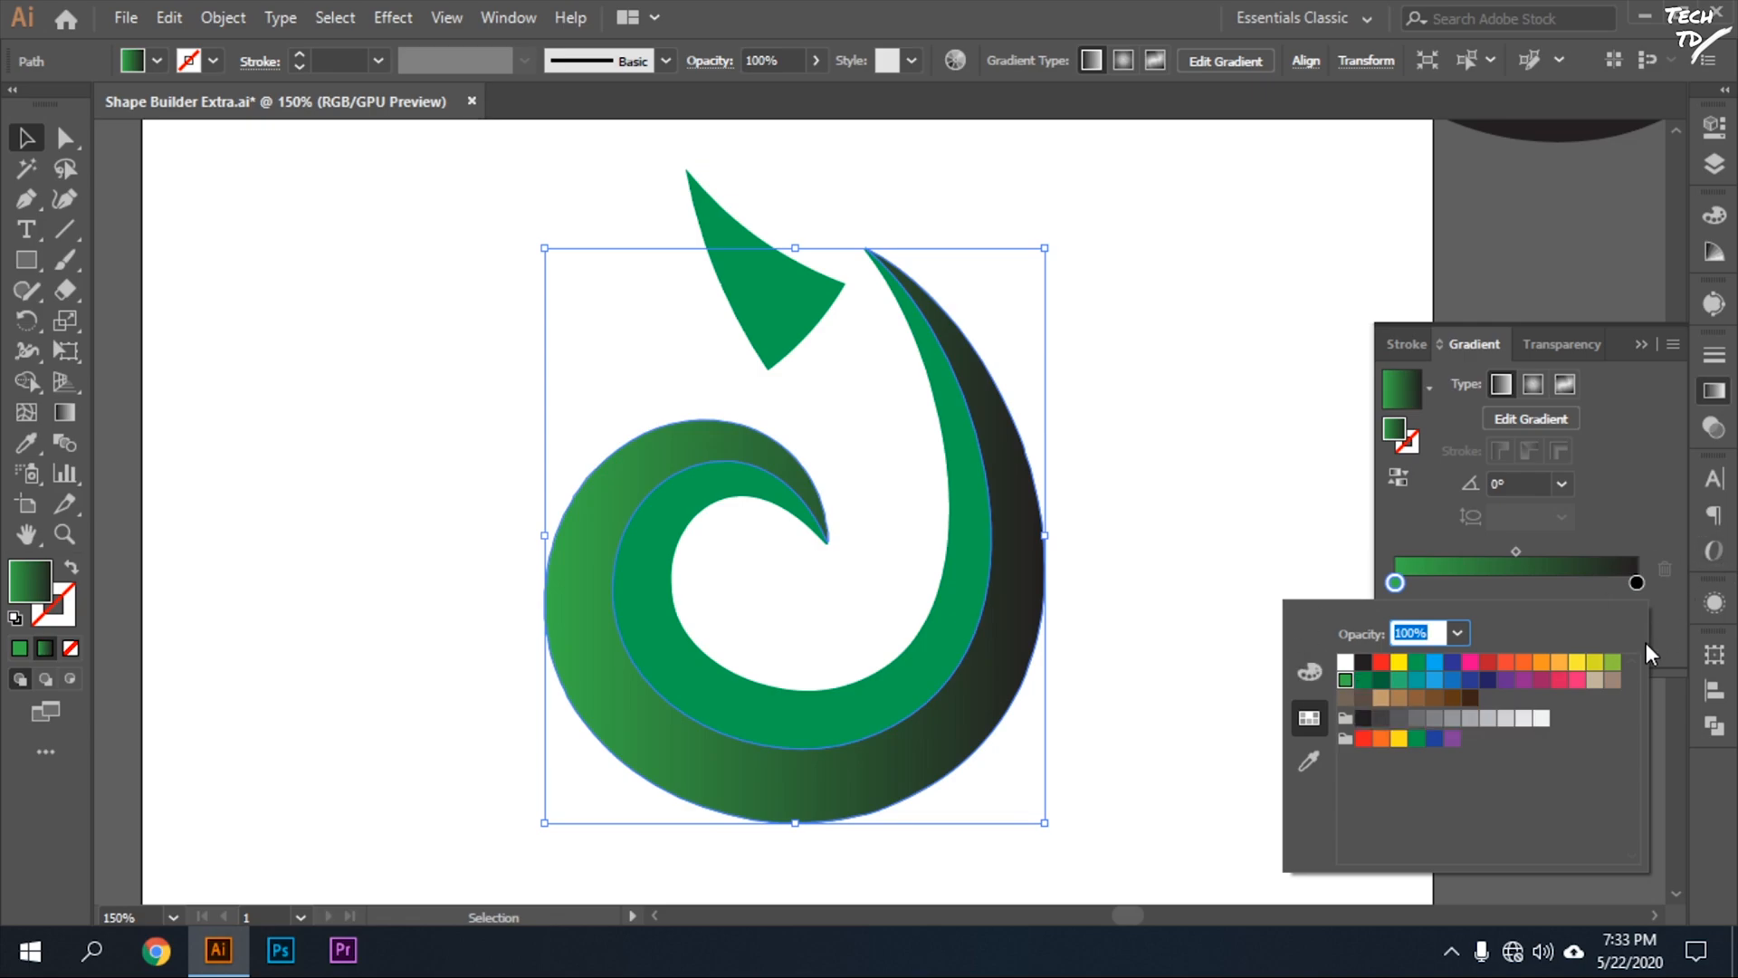
pyautogui.click(1636, 583)
pyautogui.doubleClick(1636, 581)
pyautogui.click(1613, 664)
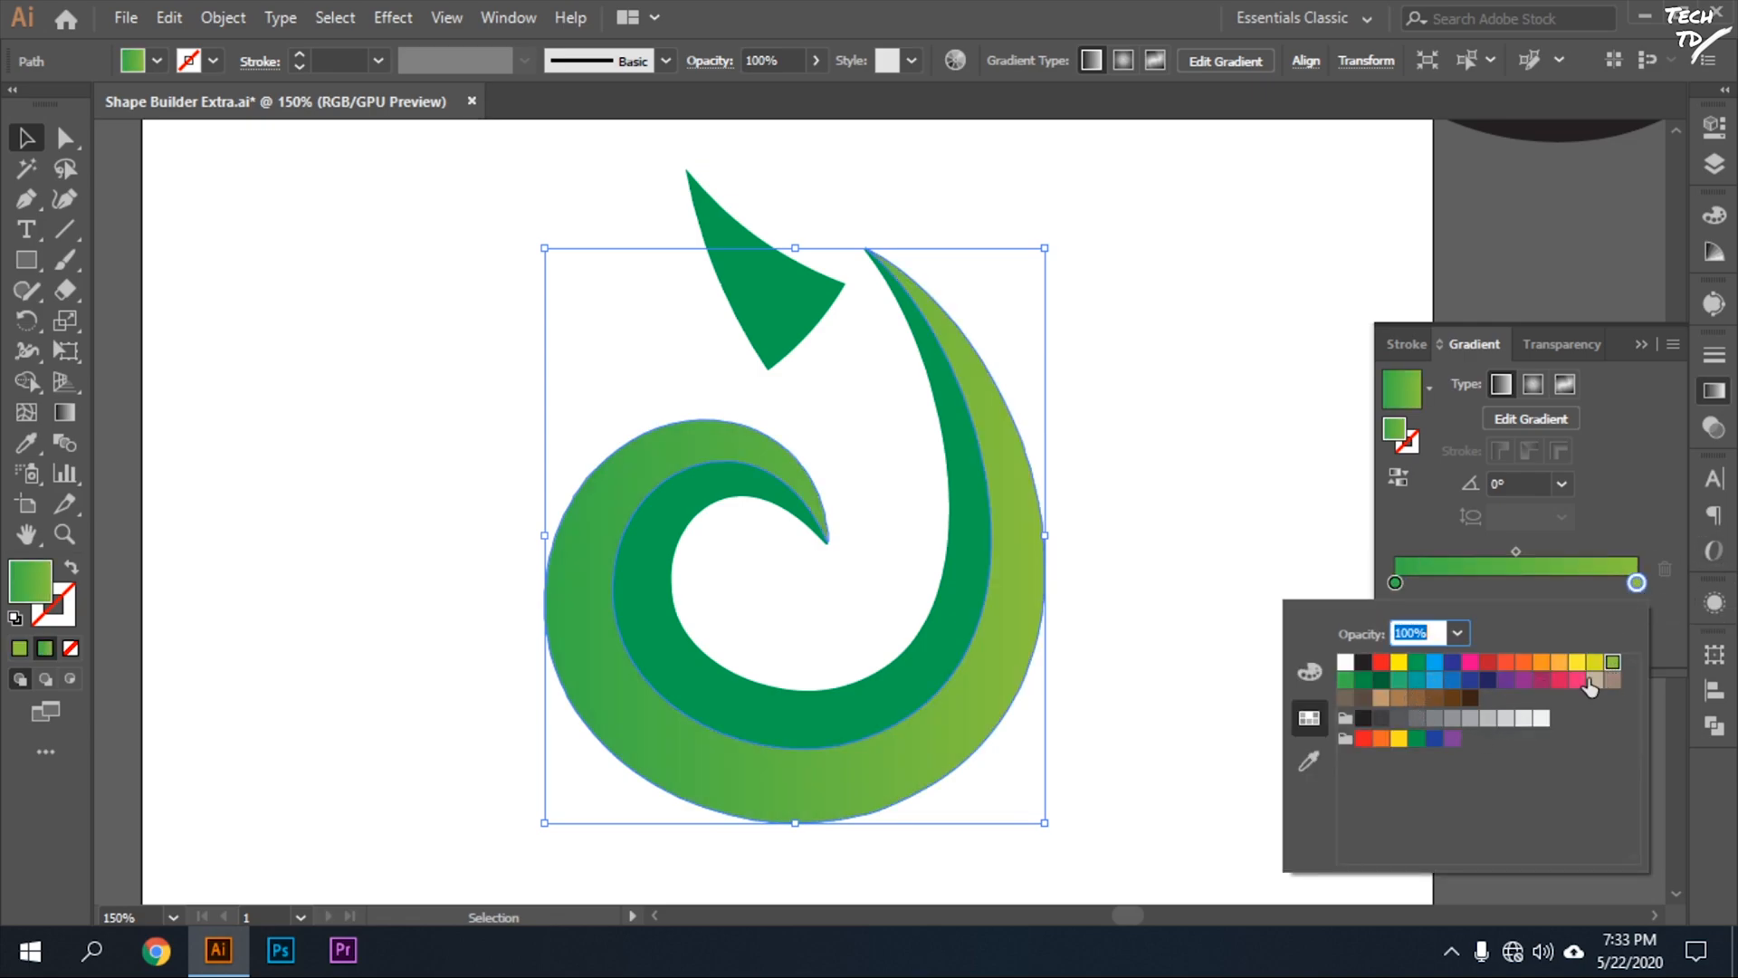
pyautogui.click(1363, 679)
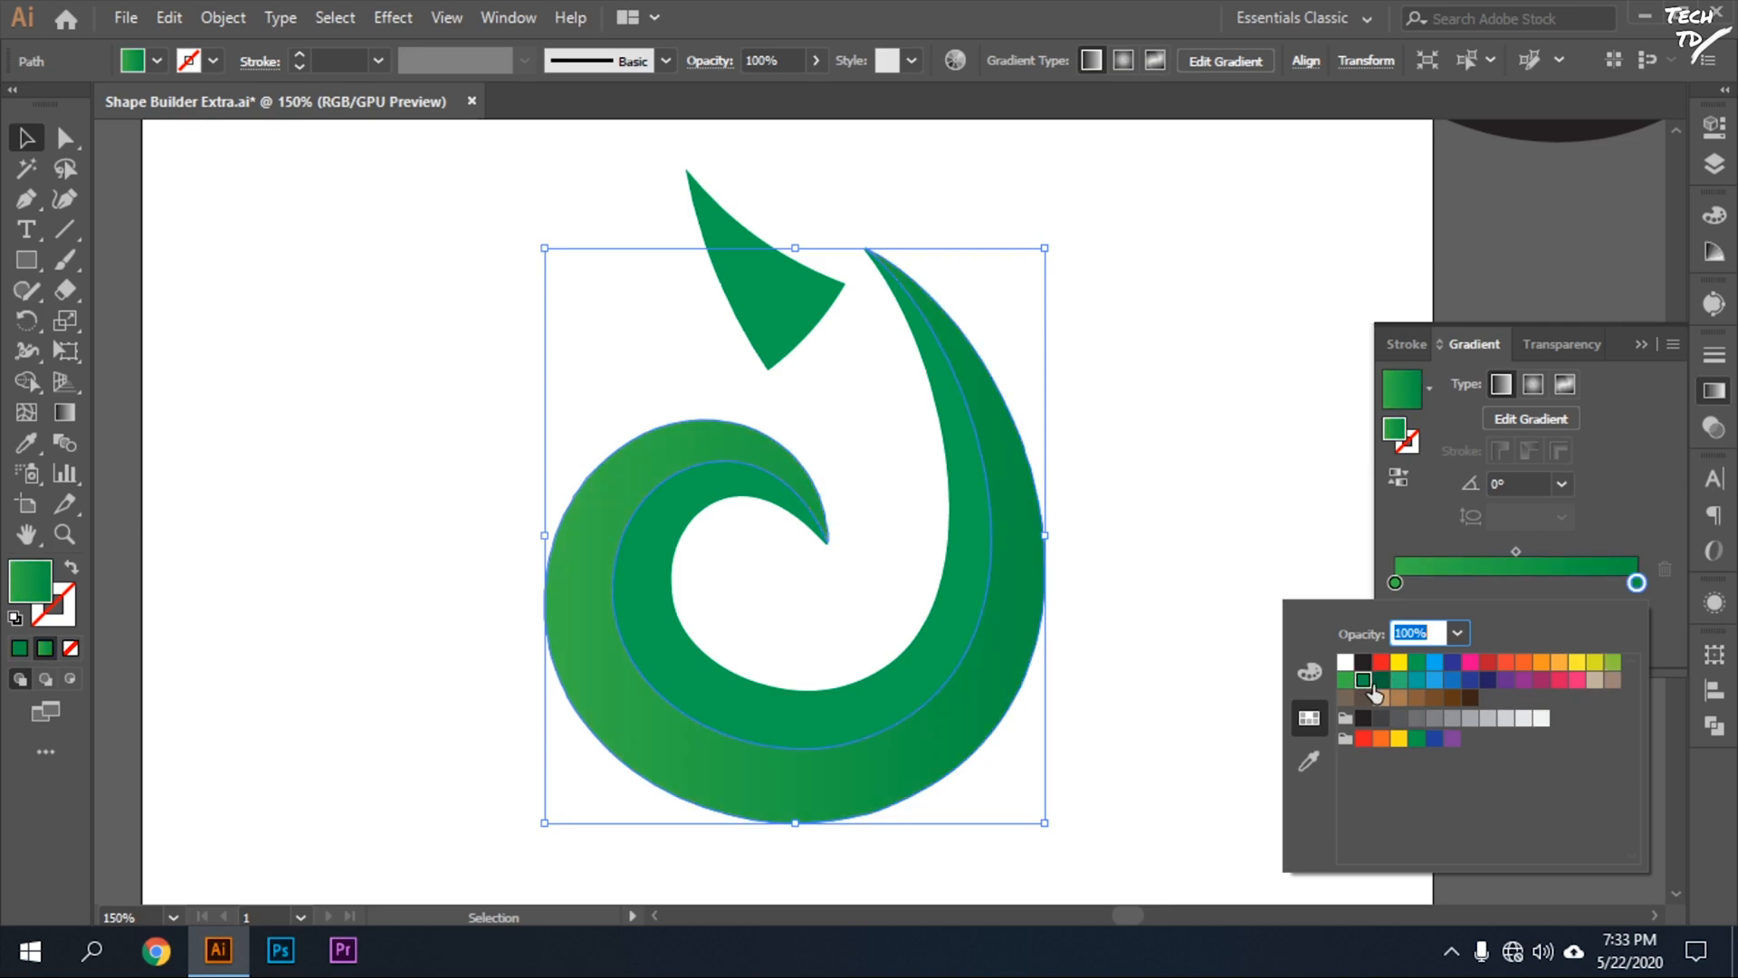
pyautogui.click(1379, 680)
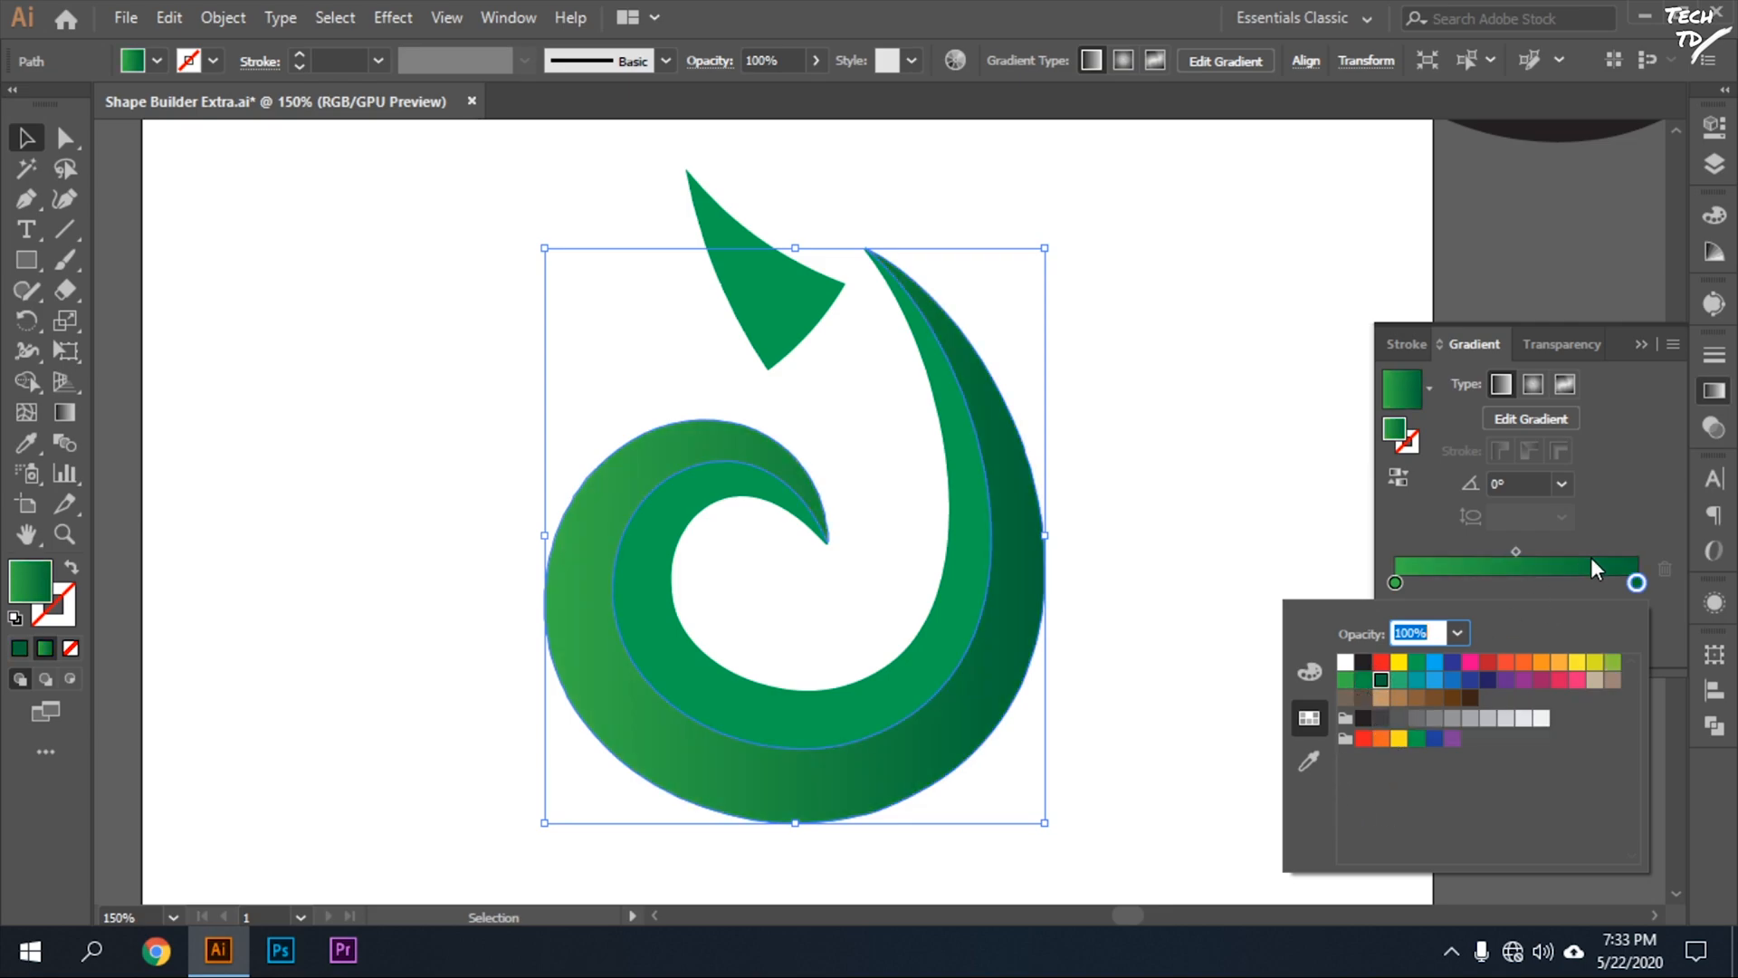
pyautogui.click(1530, 401)
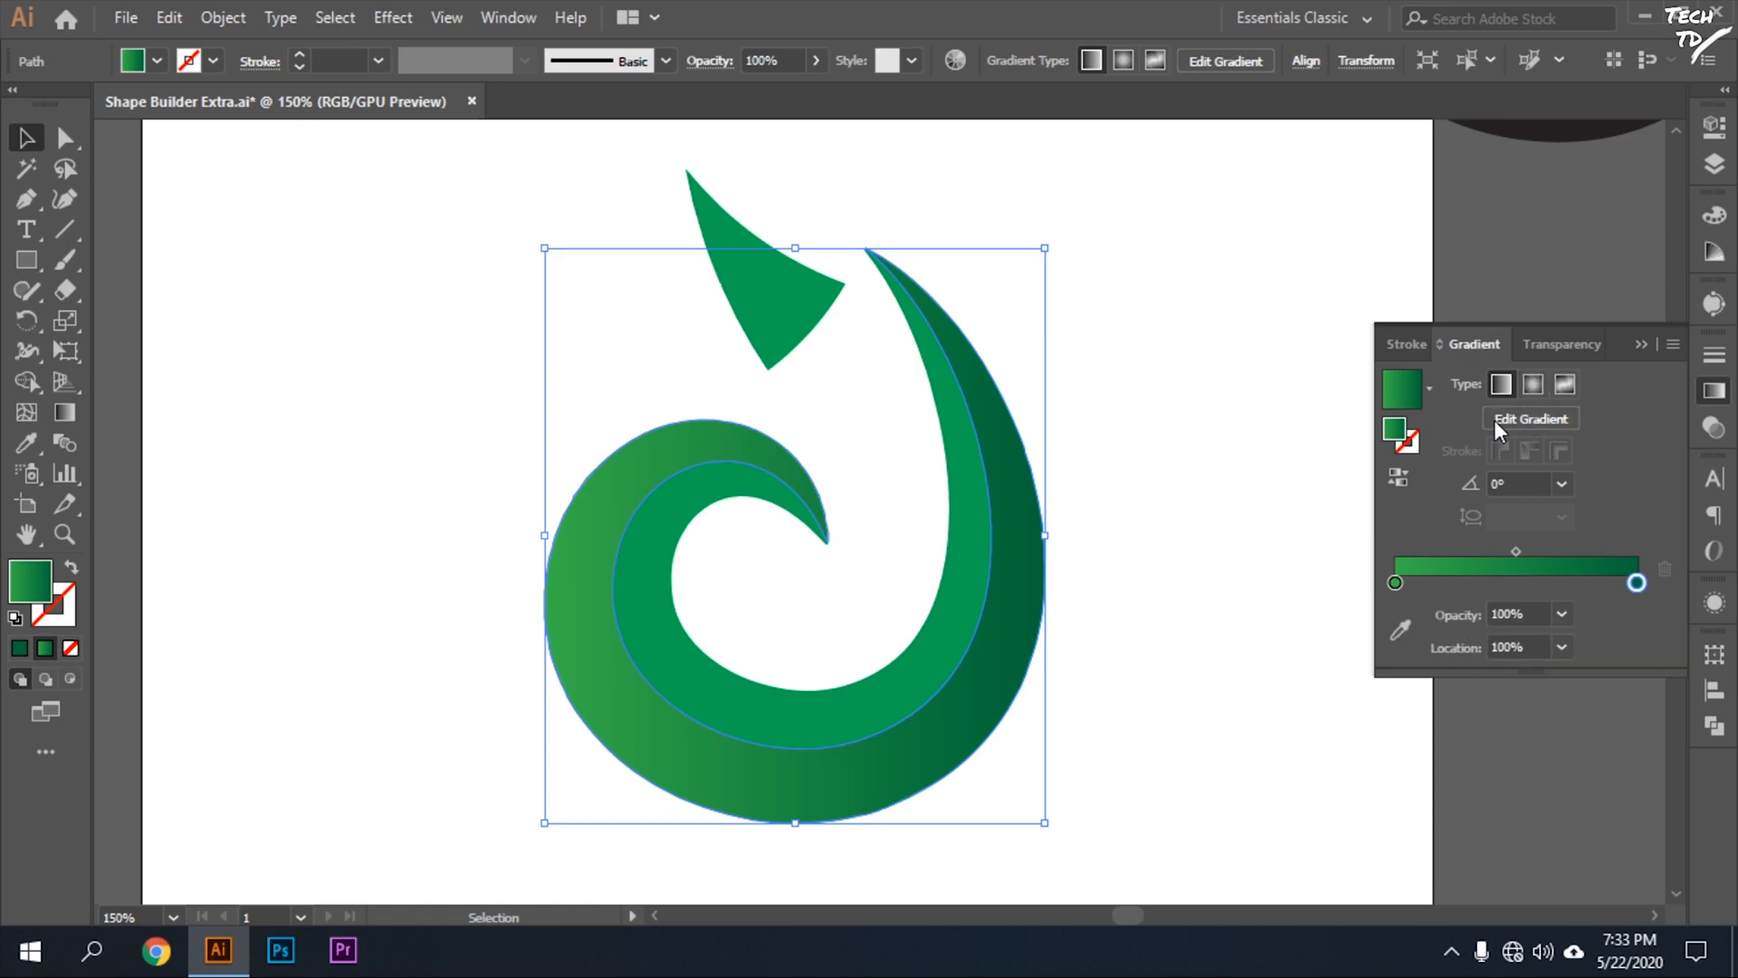
# Make the outer band's gradient radial and reposition it so the light green glows in the band's lower-right curve, leaving the band deselected.
pyautogui.click(70, 422)
pyautogui.moveTo(786, 714); pyautogui.dragTo(886, 788)
pyautogui.moveTo(736, 649)
pyautogui.mouseDown()
pyautogui.moveTo(838, 870)
pyautogui.moveTo(852, 840)
pyautogui.moveTo(903, 851)
pyautogui.mouseUp()
pyautogui.moveTo(996, 785)
pyautogui.mouseDown()
pyautogui.moveTo(843, 637)
pyautogui.moveTo(900, 709)
pyautogui.mouseUp()
pyautogui.click(1532, 384)
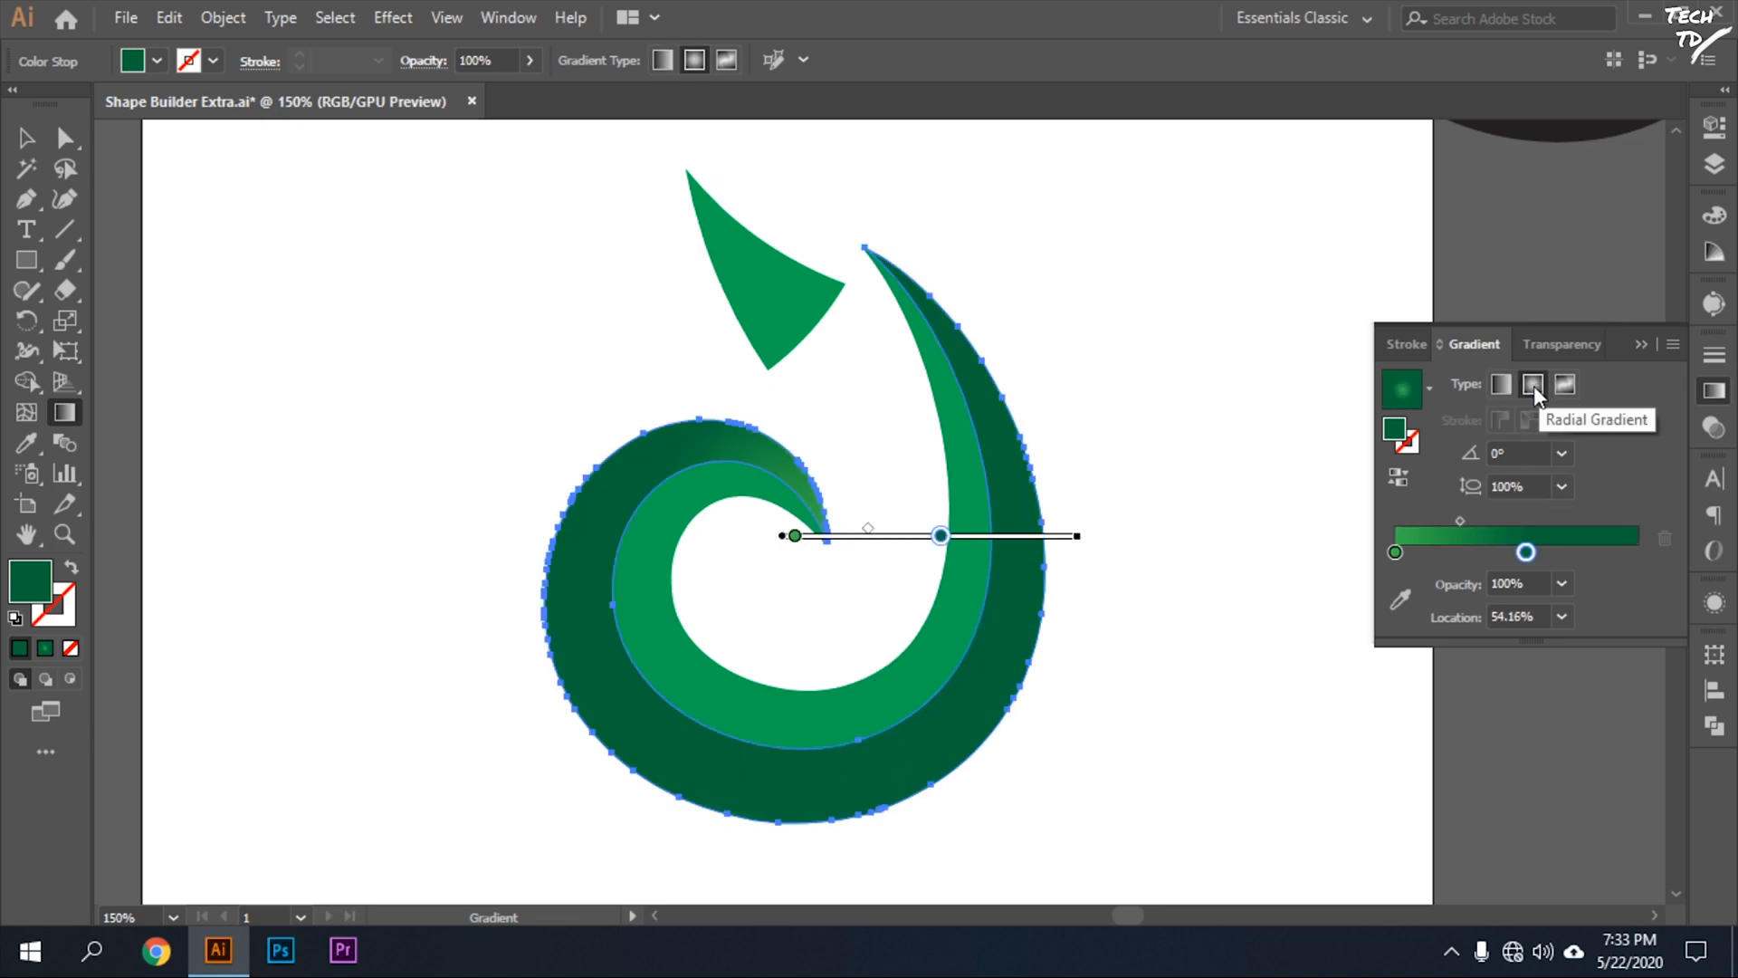
pyautogui.moveTo(940, 554)
pyautogui.mouseDown()
pyautogui.moveTo(861, 671)
pyautogui.moveTo(897, 725)
pyautogui.moveTo(987, 724)
pyautogui.mouseUp()
pyautogui.moveTo(1008, 541)
pyautogui.mouseDown()
pyautogui.moveTo(915, 619)
pyautogui.moveTo(958, 681)
pyautogui.moveTo(1012, 658)
pyautogui.moveTo(1012, 674)
pyautogui.moveTo(902, 599)
pyautogui.moveTo(922, 617)
pyautogui.moveTo(1131, 623)
pyautogui.moveTo(916, 637)
pyautogui.moveTo(943, 648)
pyautogui.moveTo(942, 572)
pyautogui.moveTo(976, 561)
pyautogui.mouseUp()
pyautogui.moveTo(845, 621)
pyautogui.mouseDown()
pyautogui.moveTo(846, 642)
pyautogui.moveTo(878, 644)
pyautogui.mouseUp()
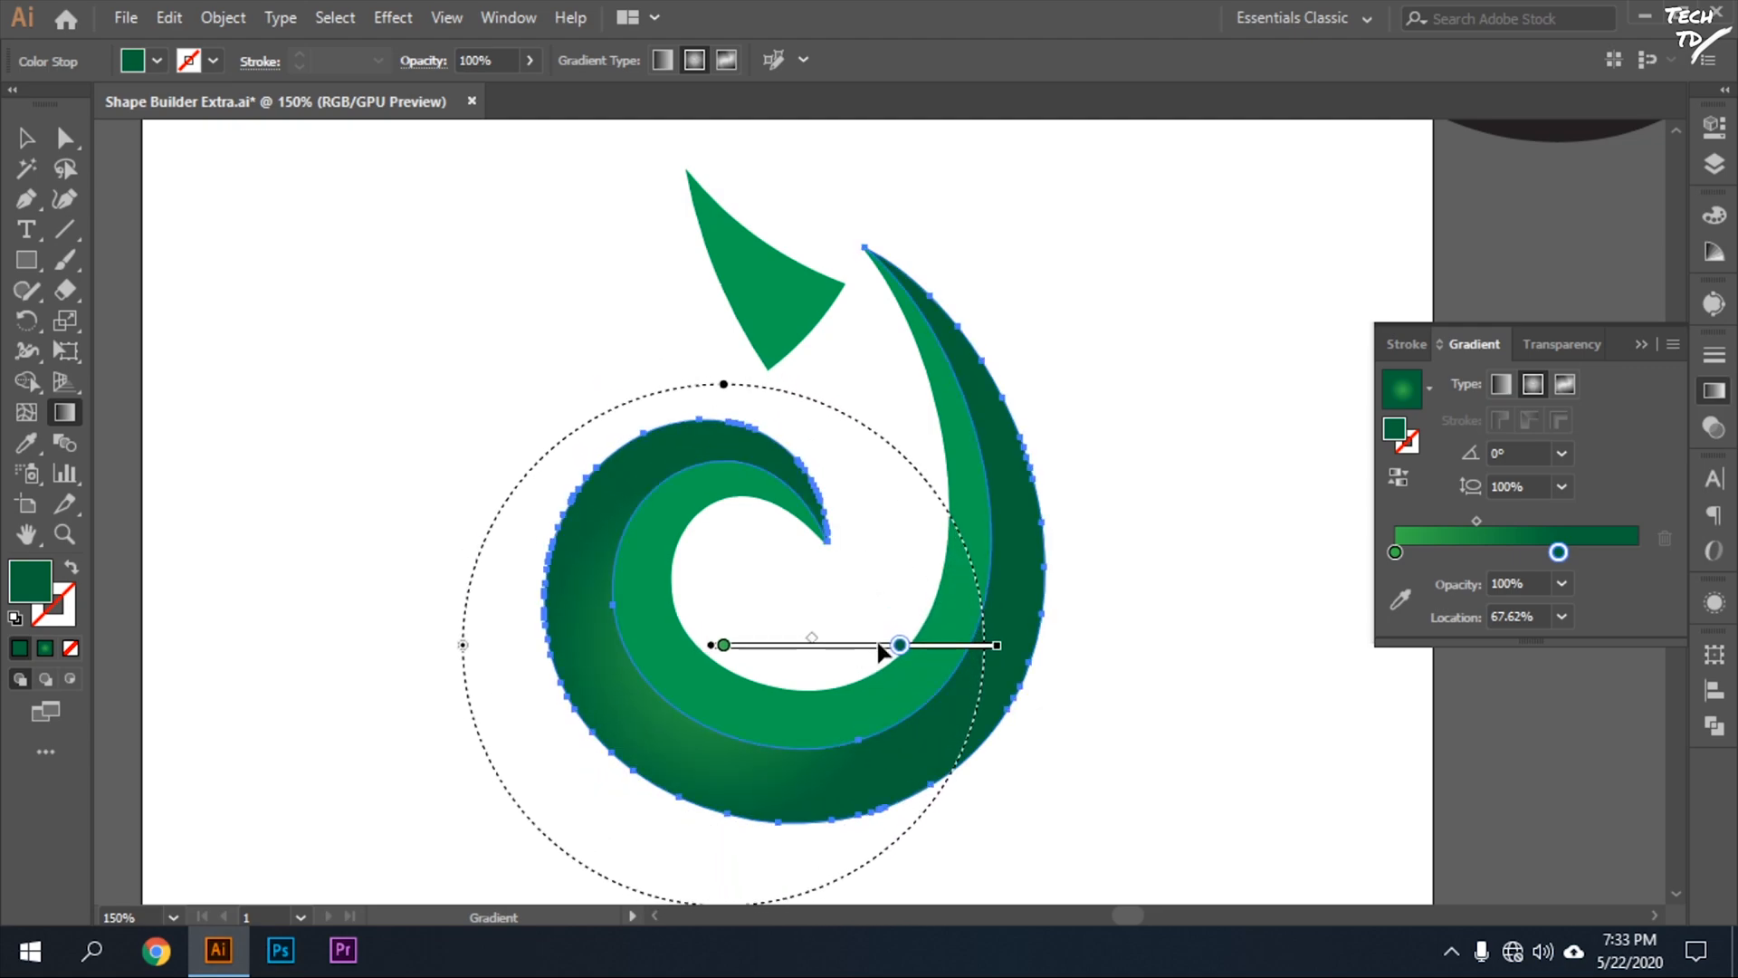
pyautogui.click(1228, 683)
pyautogui.click(37, 141)
pyautogui.click(425, 625)
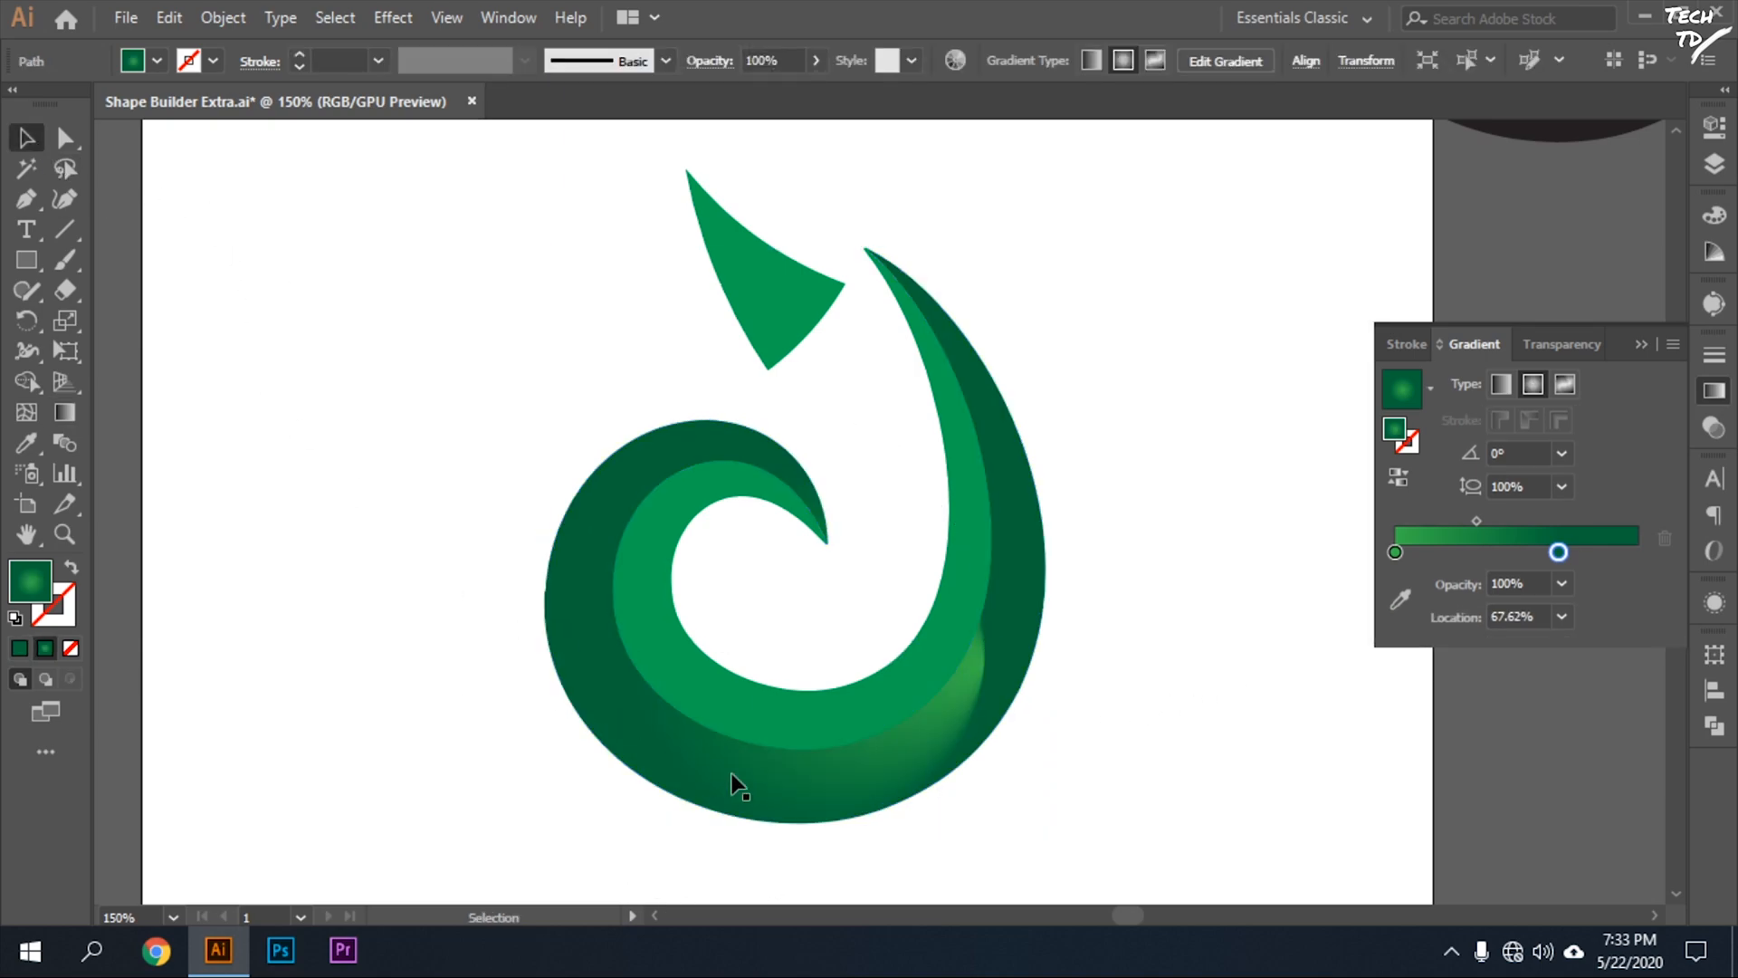
# Fill the swirl's inner band with the same radial gradient and shift the gradient's position across the band.
pyautogui.click(890, 695)
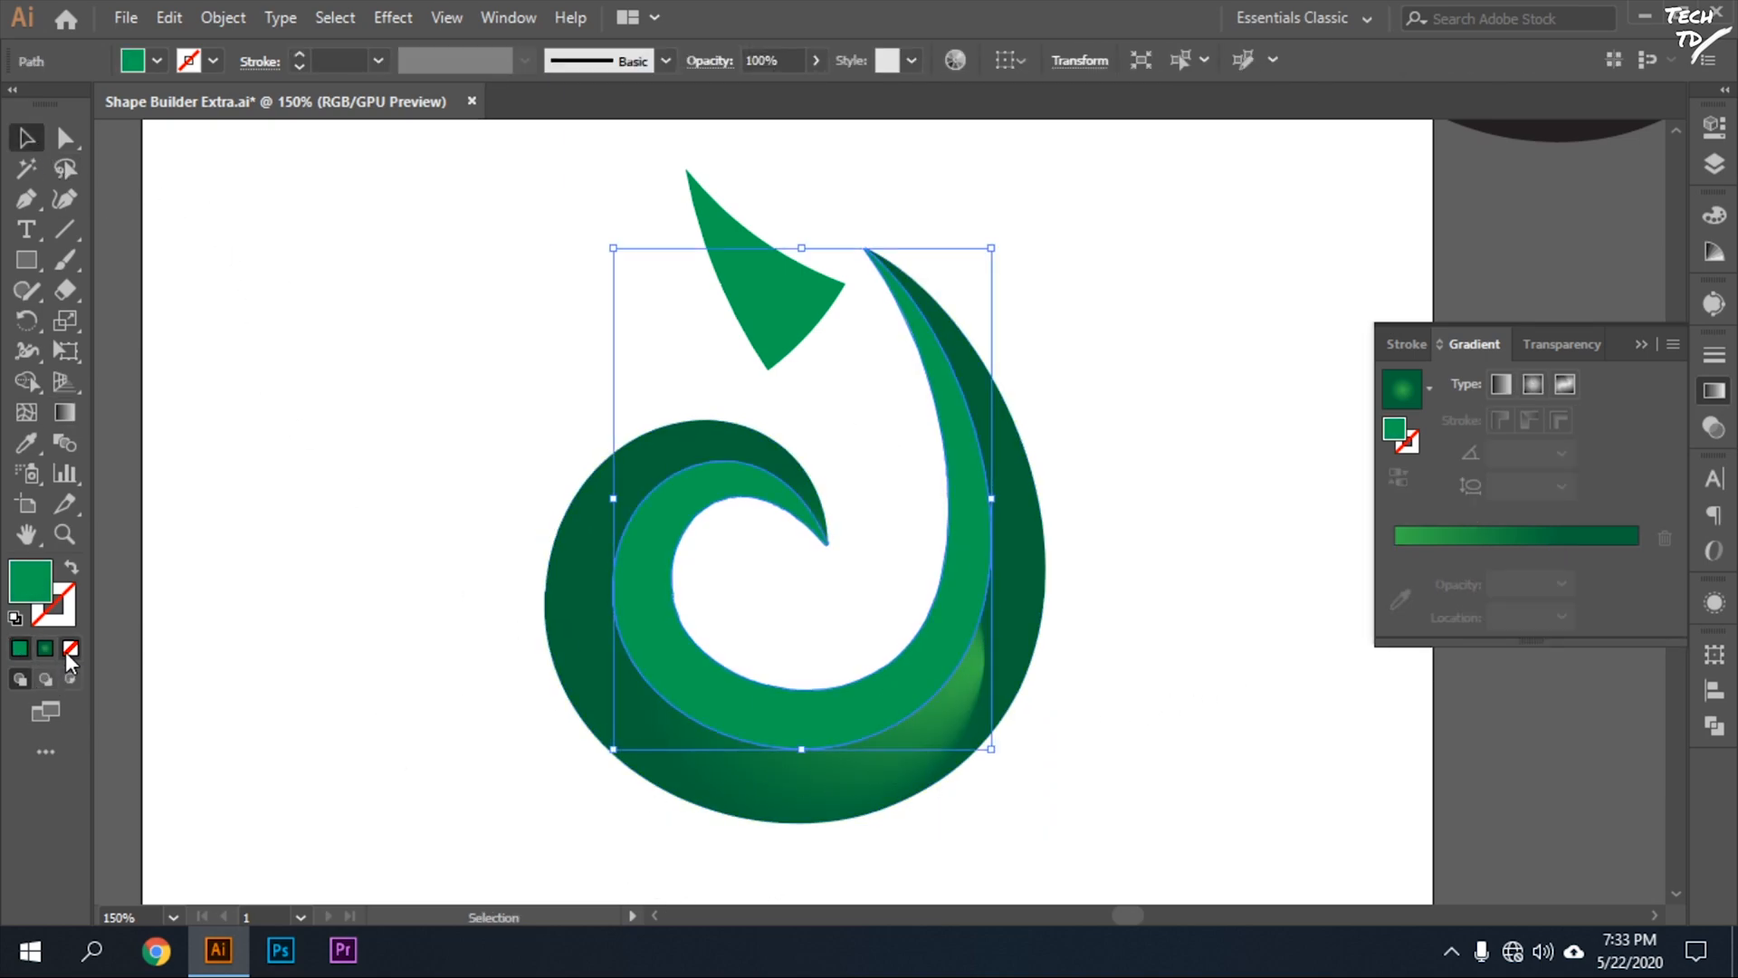
pyautogui.press('.')
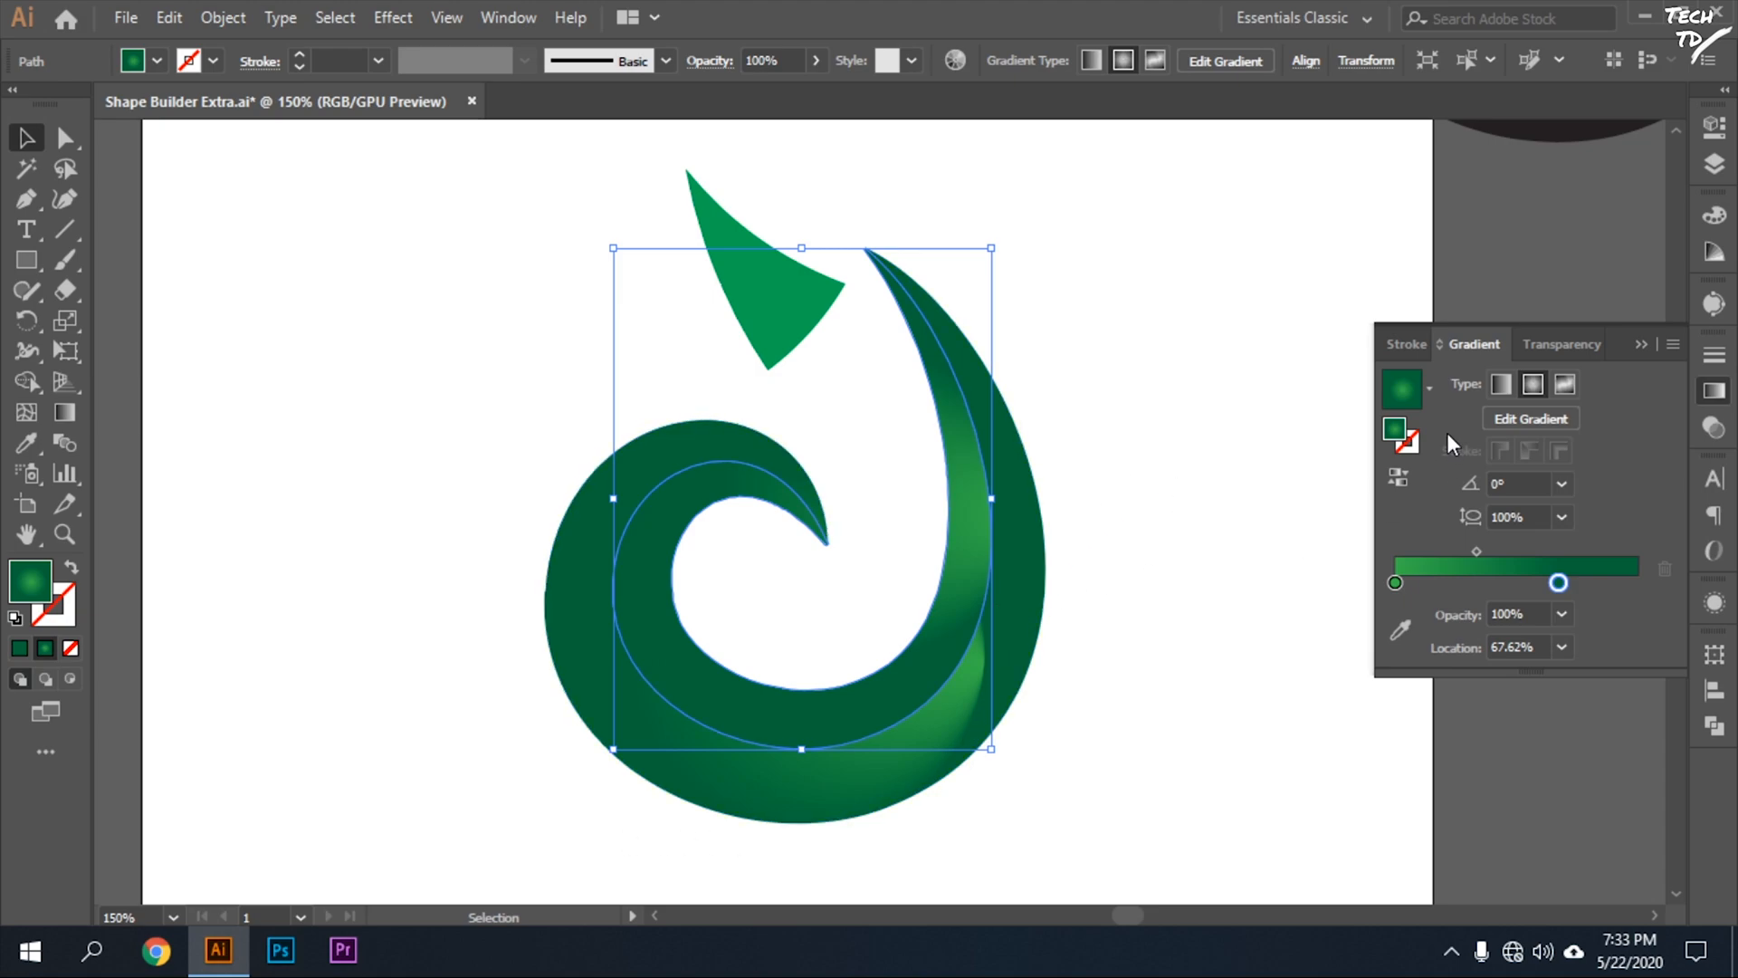
pyautogui.press('g')
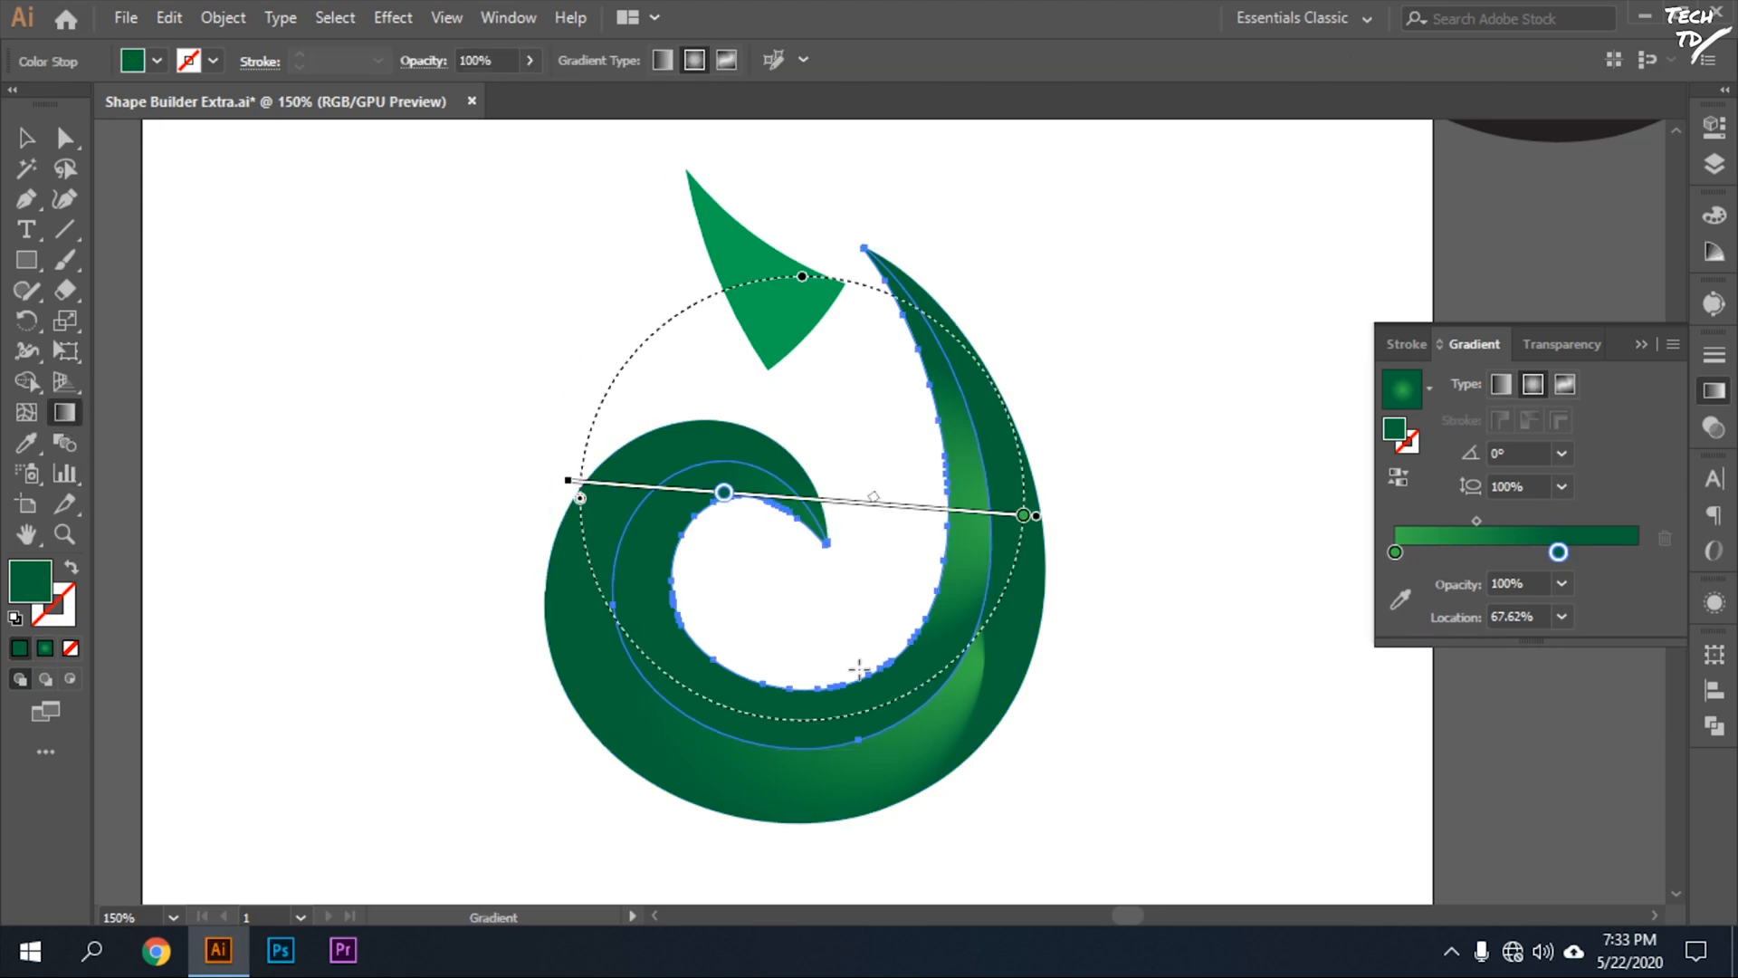
pyautogui.moveTo(907, 525)
pyautogui.mouseDown()
pyautogui.moveTo(955, 618)
pyautogui.moveTo(831, 628)
pyautogui.moveTo(747, 588)
pyautogui.moveTo(741, 511)
pyautogui.moveTo(721, 584)
pyautogui.mouseUp()
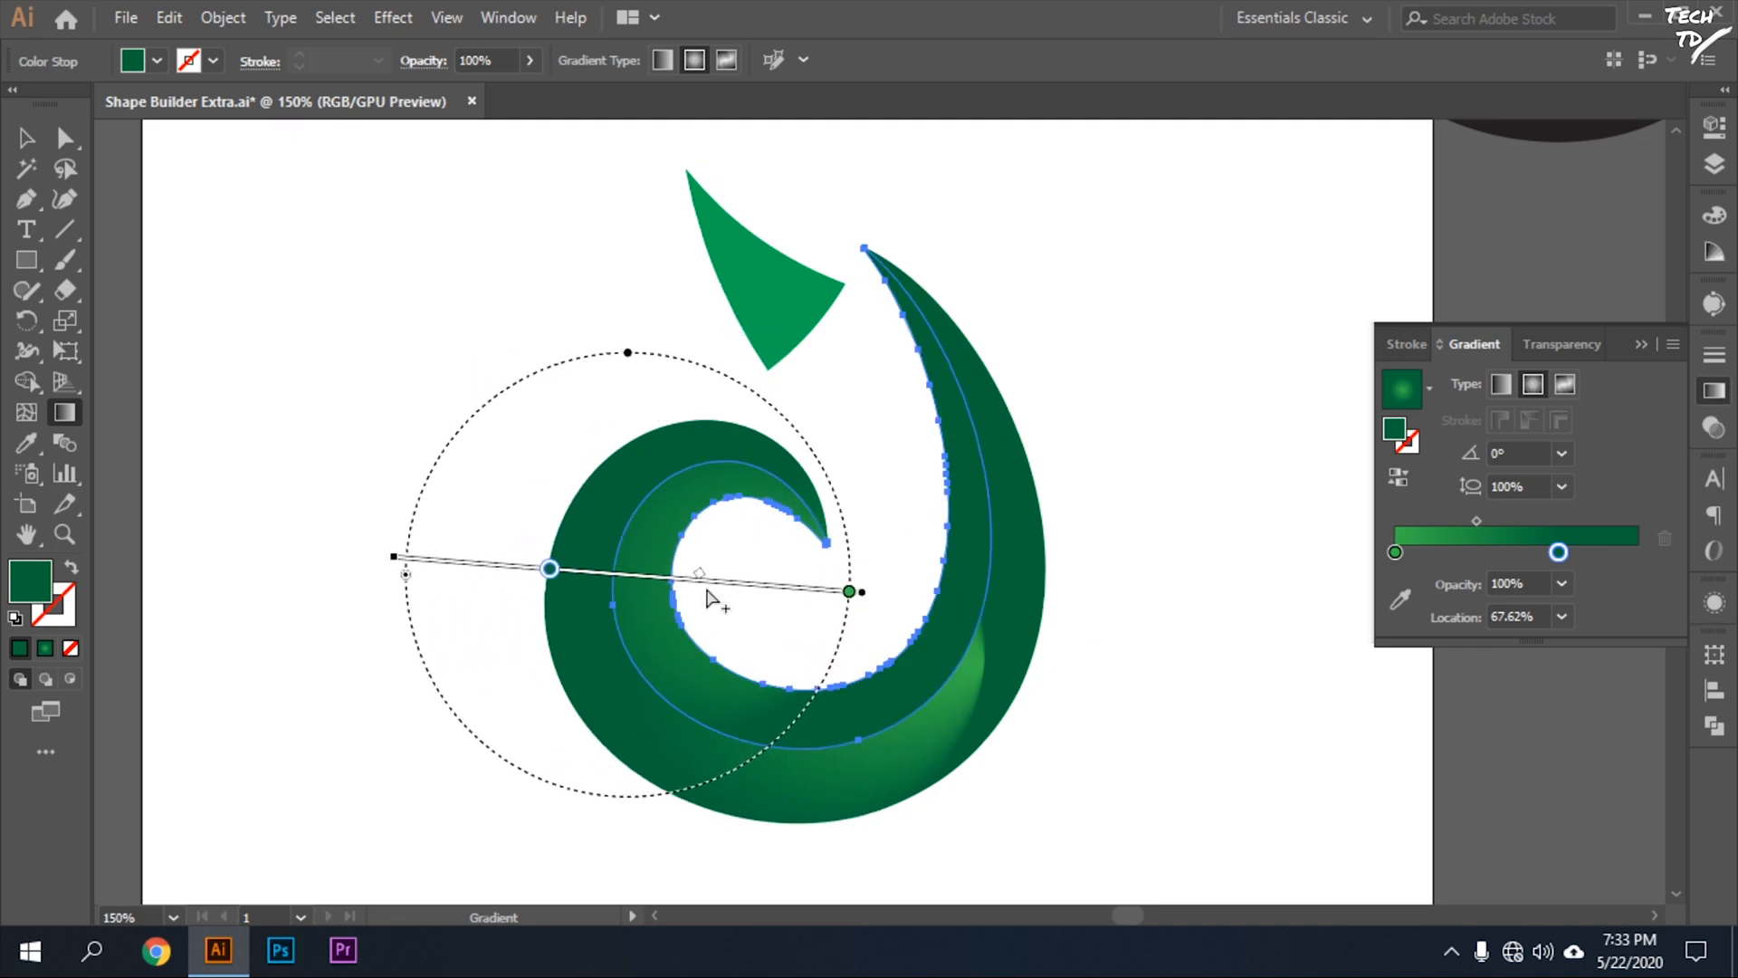
# Enlarge the inner band's radial gradient and spread its stops, with dark green at 88.02%, so light green covers most of the band.
pyautogui.click(850, 591)
pyautogui.moveTo(856, 593); pyautogui.dragTo(1003, 627)
pyautogui.moveTo(856, 595)
pyautogui.mouseDown()
pyautogui.moveTo(904, 609)
pyautogui.moveTo(712, 597)
pyautogui.moveTo(863, 598)
pyautogui.moveTo(947, 776)
pyautogui.moveTo(1019, 693)
pyautogui.mouseUp()
pyautogui.moveTo(632, 574)
pyautogui.mouseDown()
pyautogui.moveTo(667, 582)
pyautogui.moveTo(578, 570)
pyautogui.moveTo(593, 574)
pyautogui.mouseUp()
pyautogui.moveTo(405, 581); pyautogui.dragTo(245, 602)
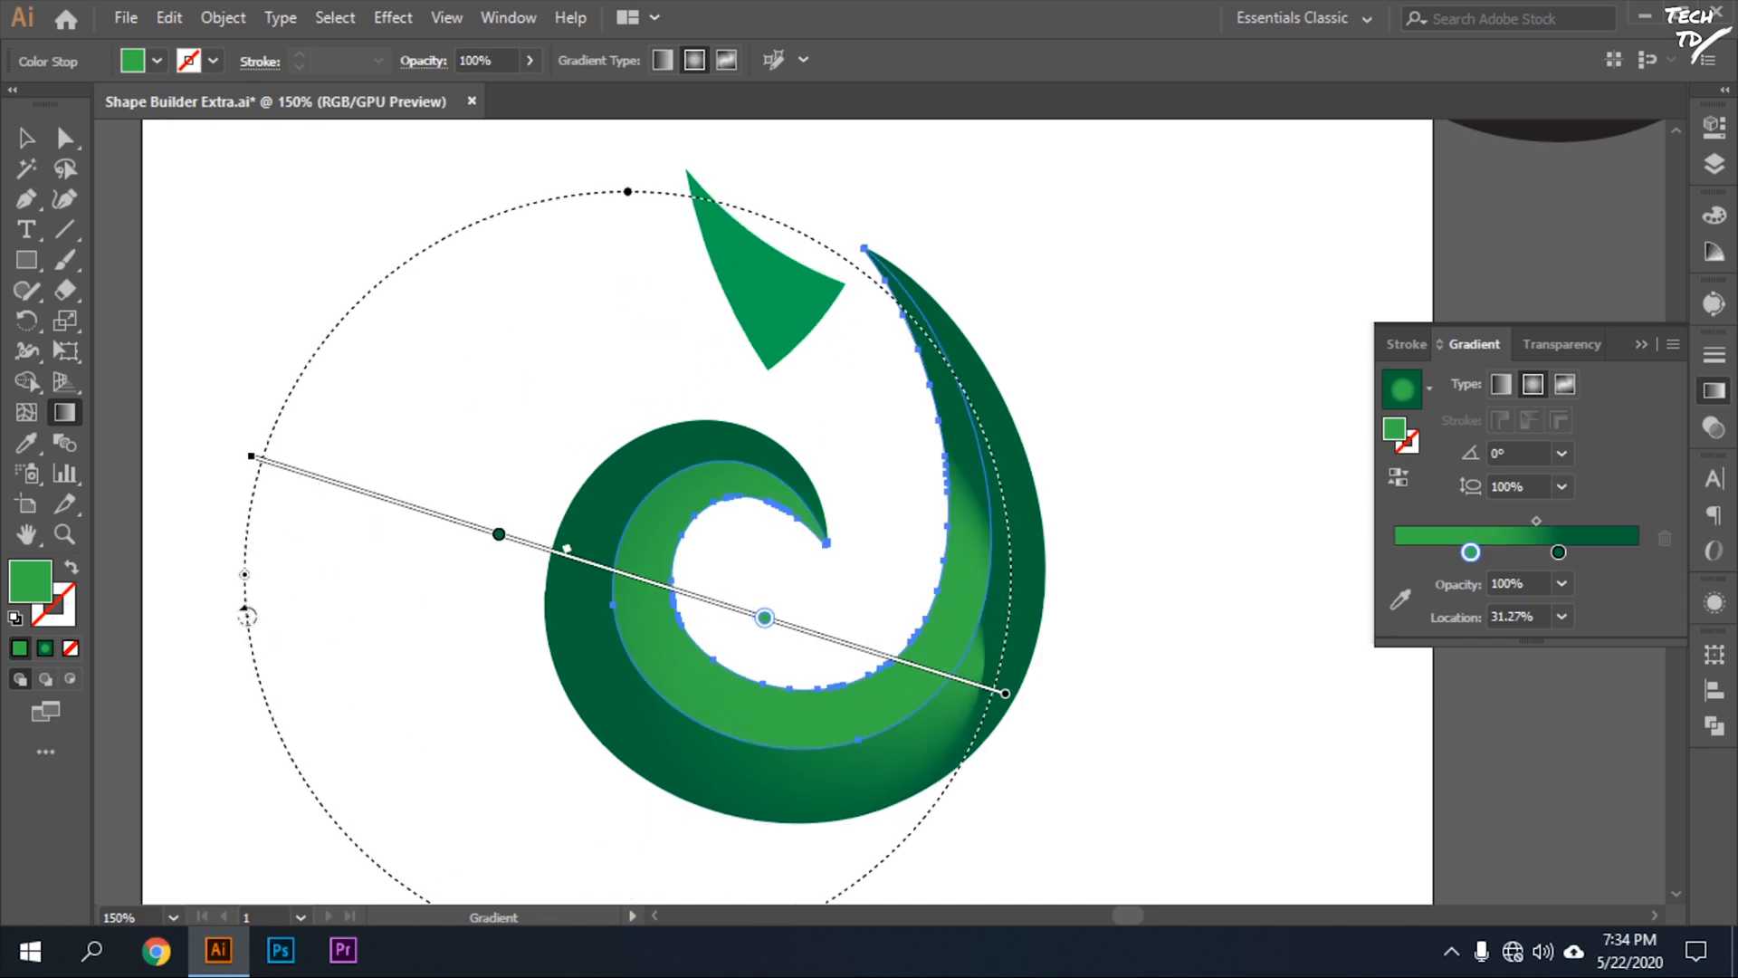
pyautogui.moveTo(763, 620); pyautogui.dragTo(993, 689)
pyautogui.moveTo(497, 548)
pyautogui.mouseDown()
pyautogui.moveTo(270, 465)
pyautogui.moveTo(381, 533)
pyautogui.moveTo(341, 516)
pyautogui.mouseUp()
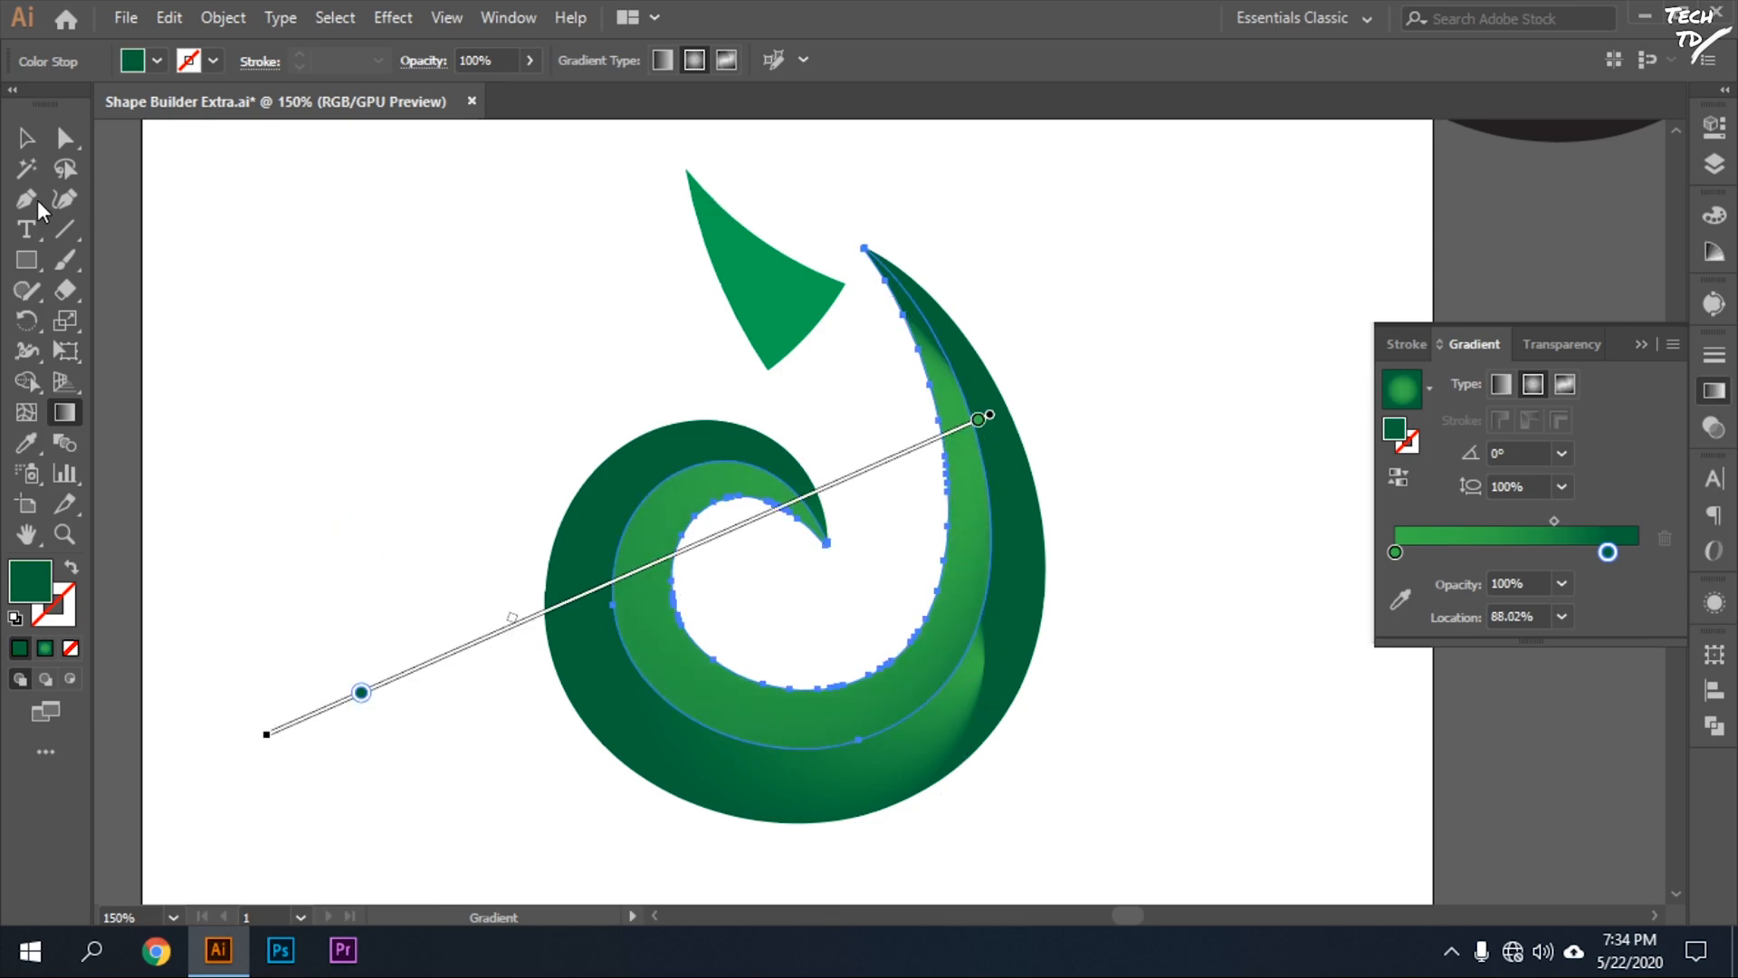
pyautogui.click(26, 138)
pyautogui.click(1105, 458)
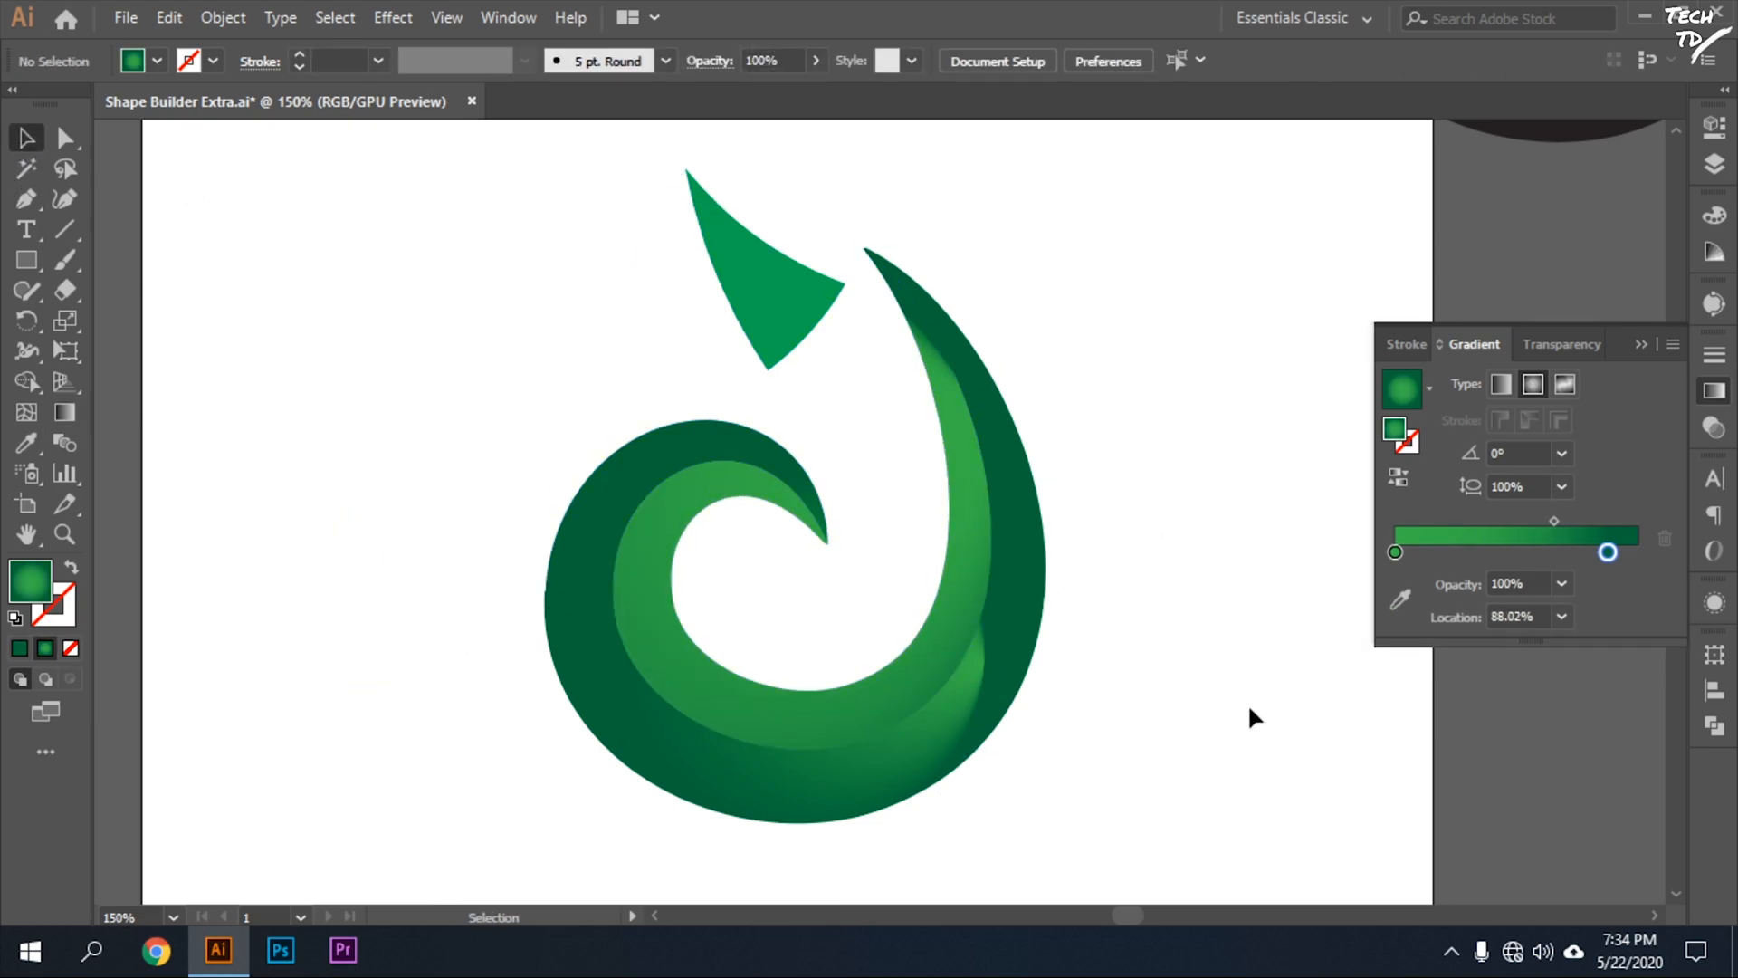
# Close the Gradient panel, select all the flame's shapes and group them.
pyautogui.click(867, 481)
pyautogui.click(1189, 493)
pyautogui.moveTo(1184, 218); pyautogui.dragTo(332, 815)
pyautogui.scroll(-4, 1094, 686)
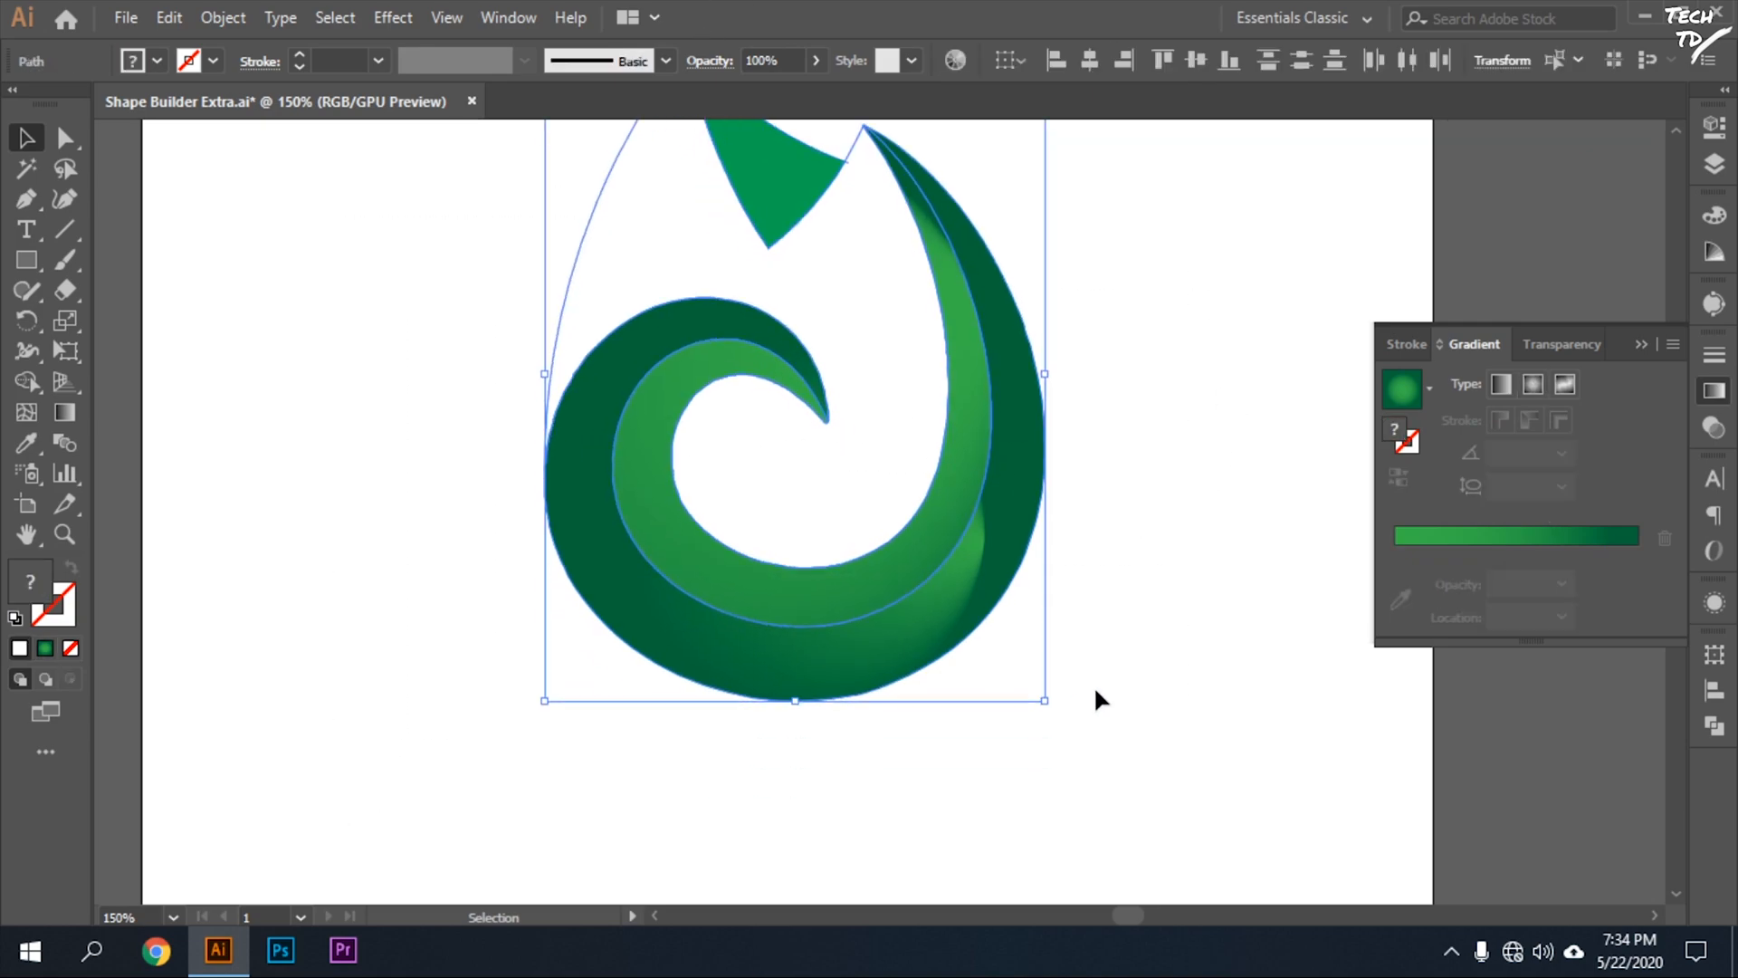
pyautogui.scroll(9, 1096, 686)
pyautogui.click(1167, 637)
pyautogui.click(1711, 399)
pyautogui.moveTo(1206, 342); pyautogui.dragTo(706, 926)
pyautogui.press('a')
pyautogui.press('v')
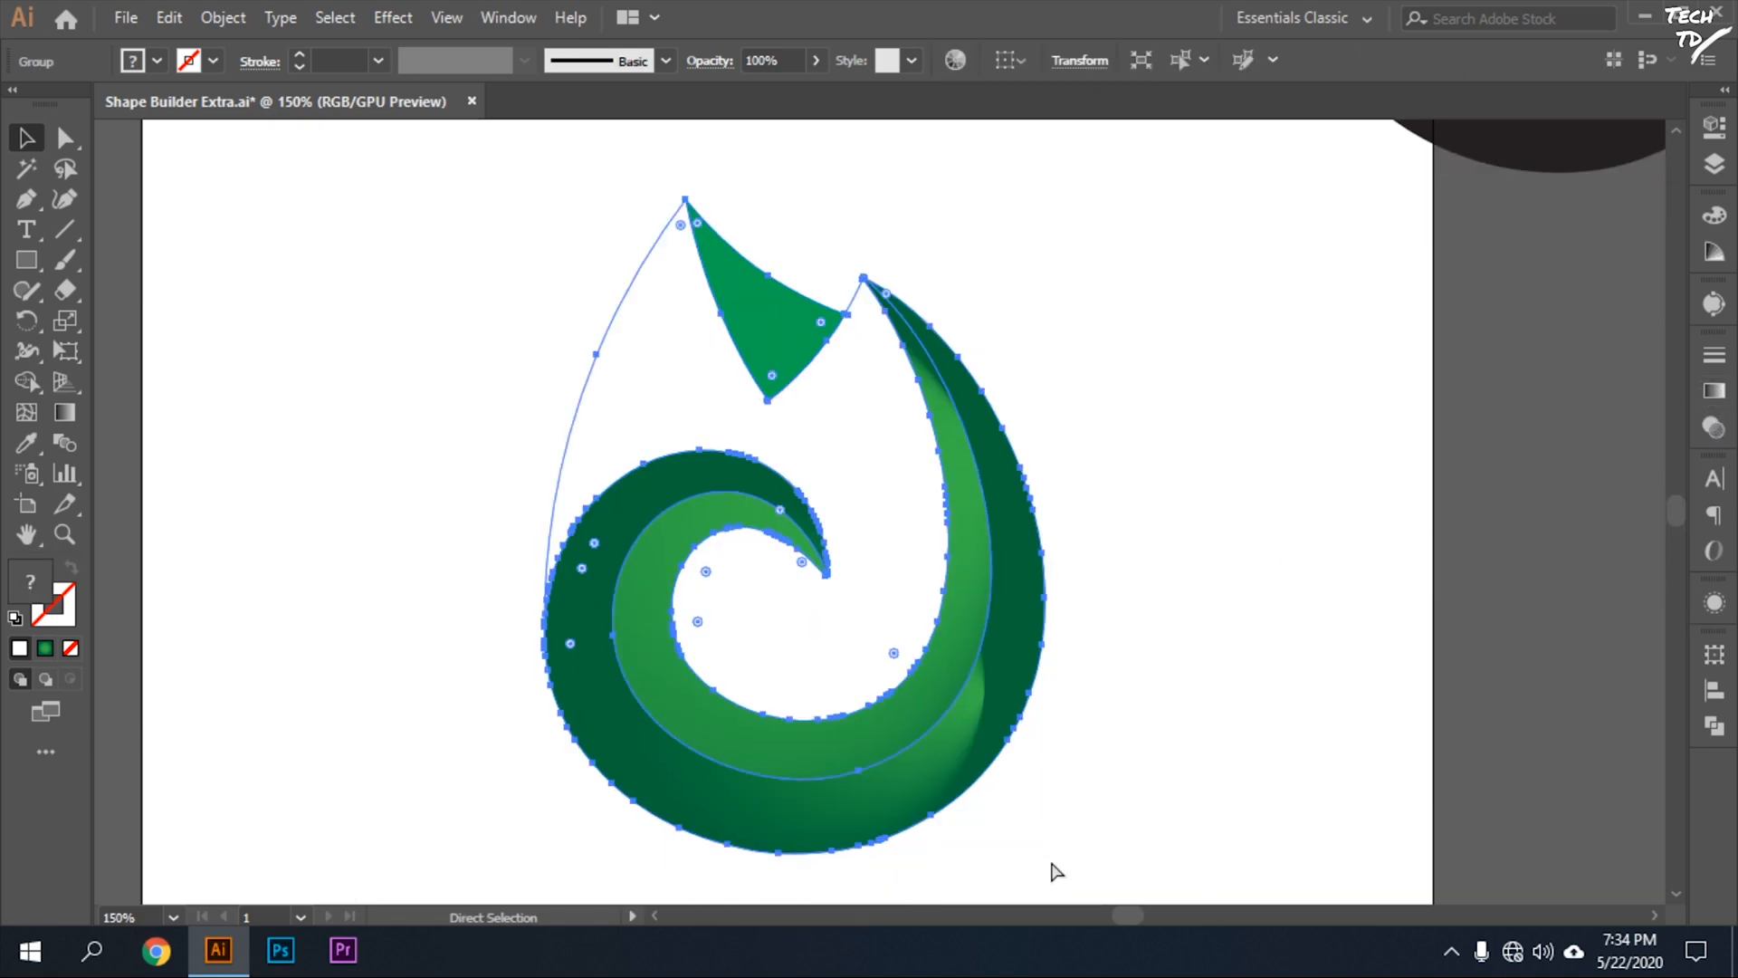
# Draw a rectangle covering the whole artboard and fill it with dark gray.
pyautogui.press('m')
pyautogui.scroll(5, 256, 516)
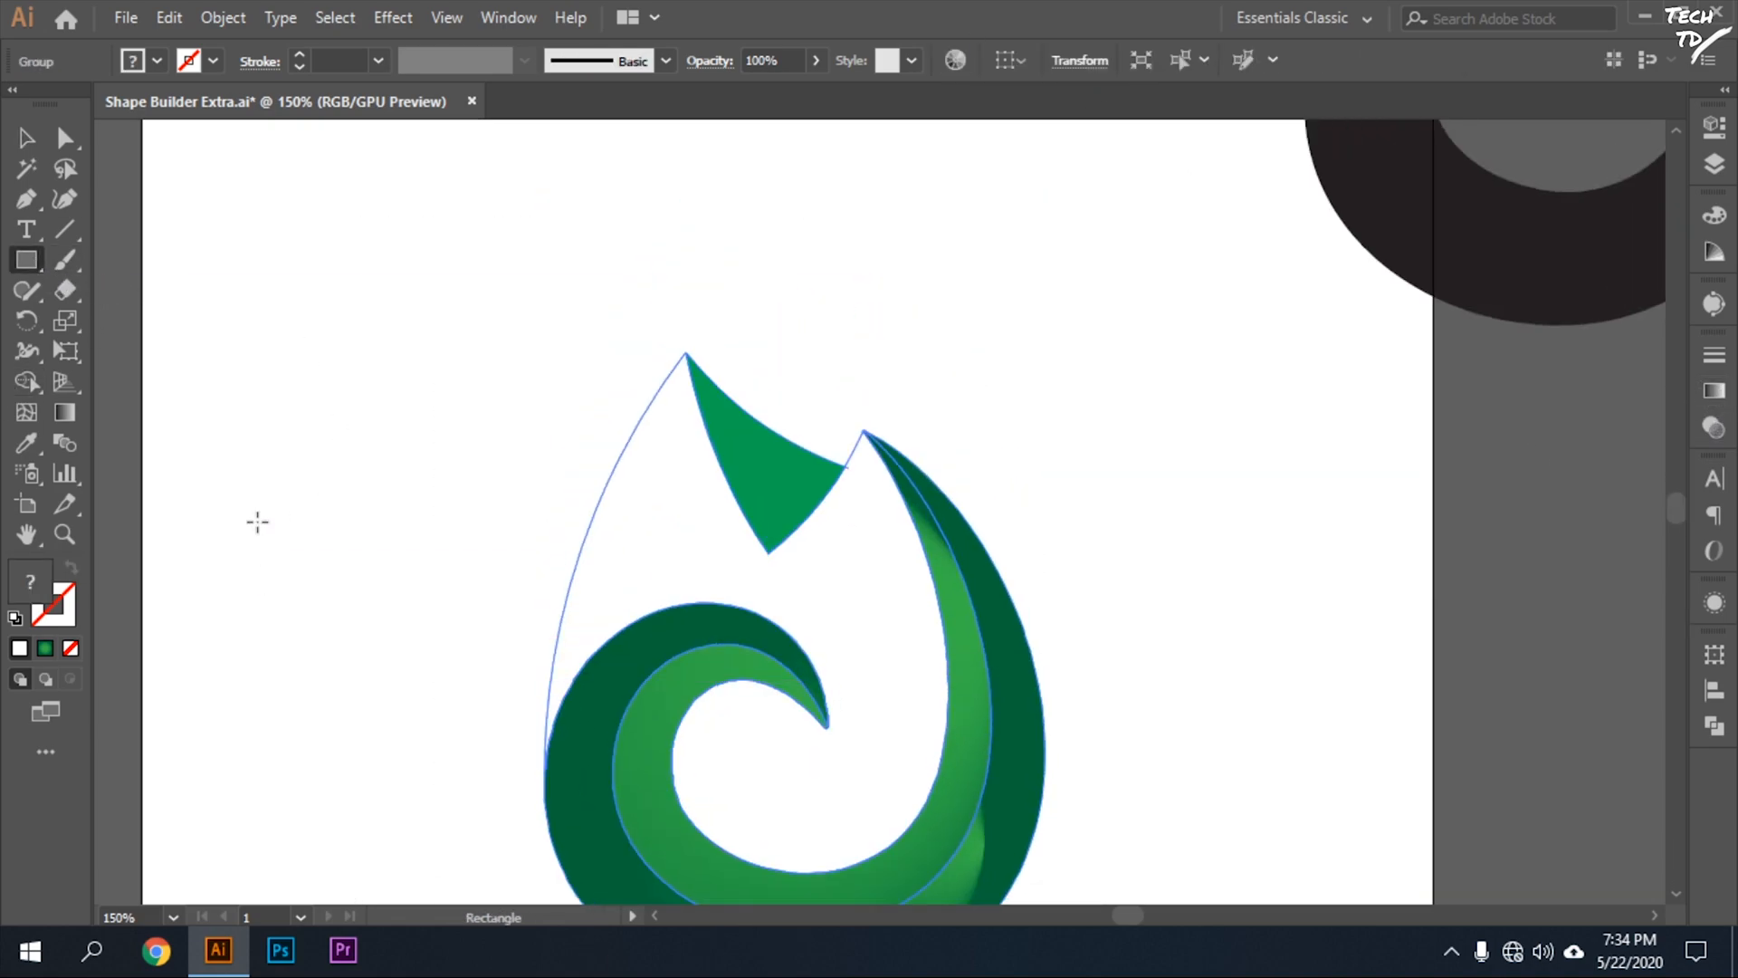
pyautogui.moveTo(136, 207); pyautogui.dragTo(1432, 468)
pyautogui.scroll(8, 951, 787)
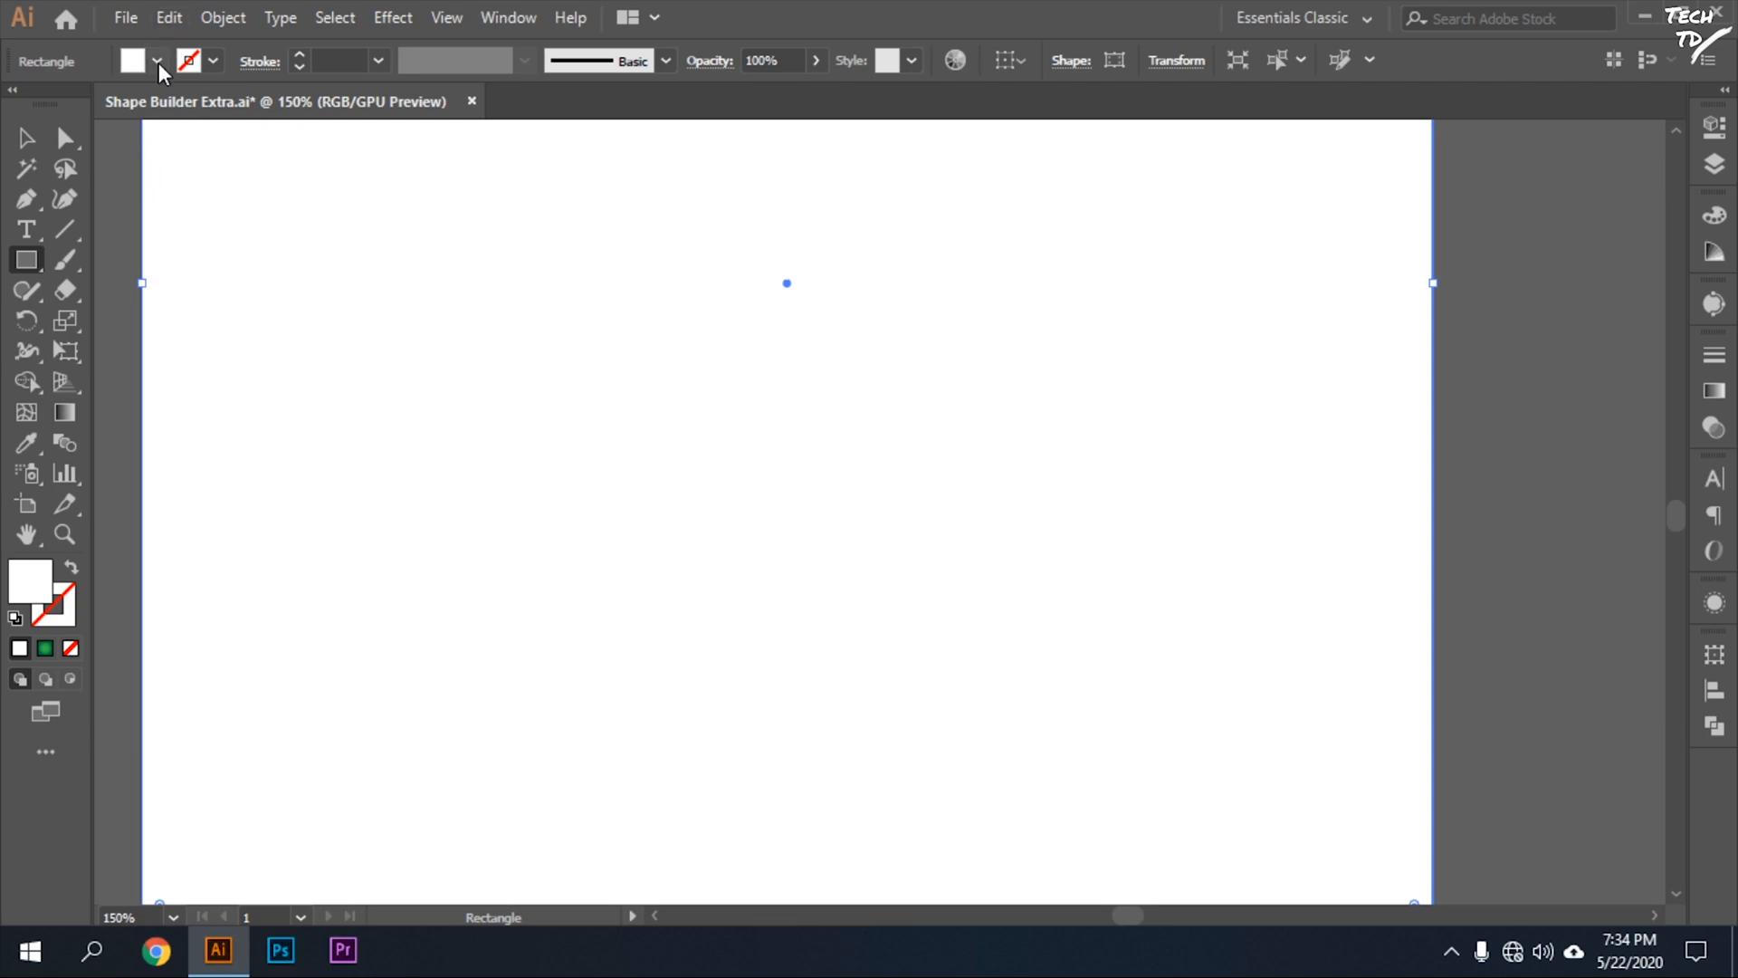
pyautogui.click(158, 60)
pyautogui.click(49, 179)
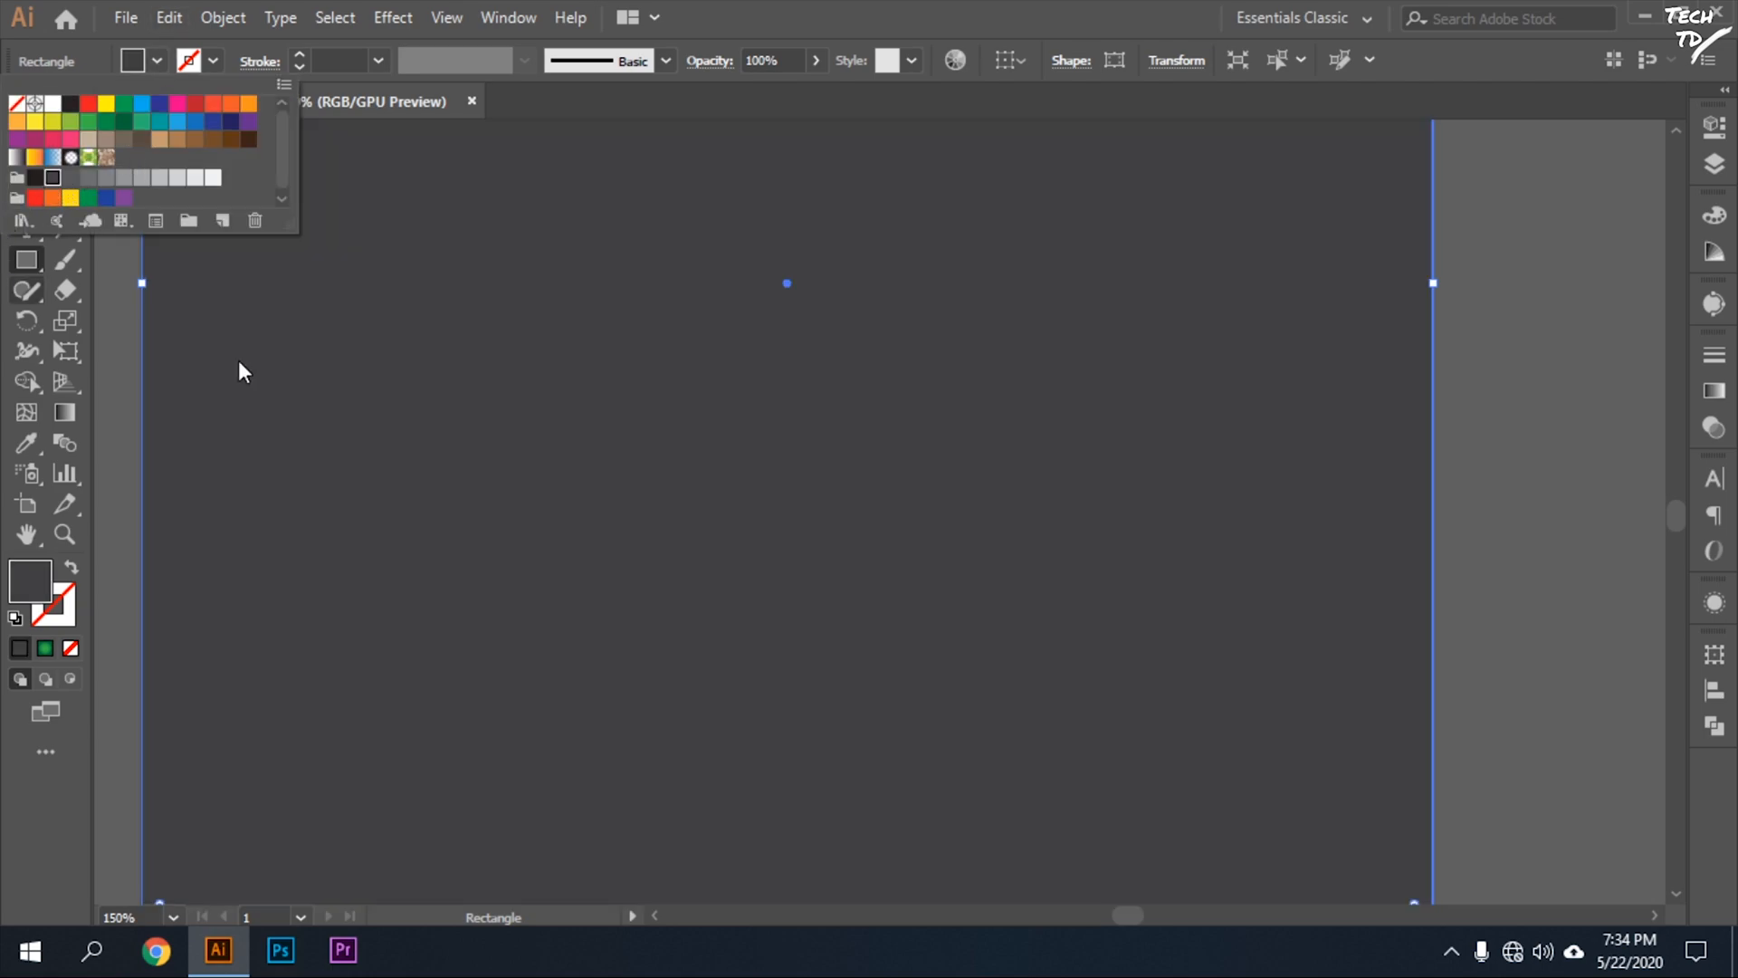
pyautogui.press('Escape')
# Send the dark gray rectangle to the back, behind the flame, and deselect it.
pyautogui.hotkey('ctrl', 'shift', '[')
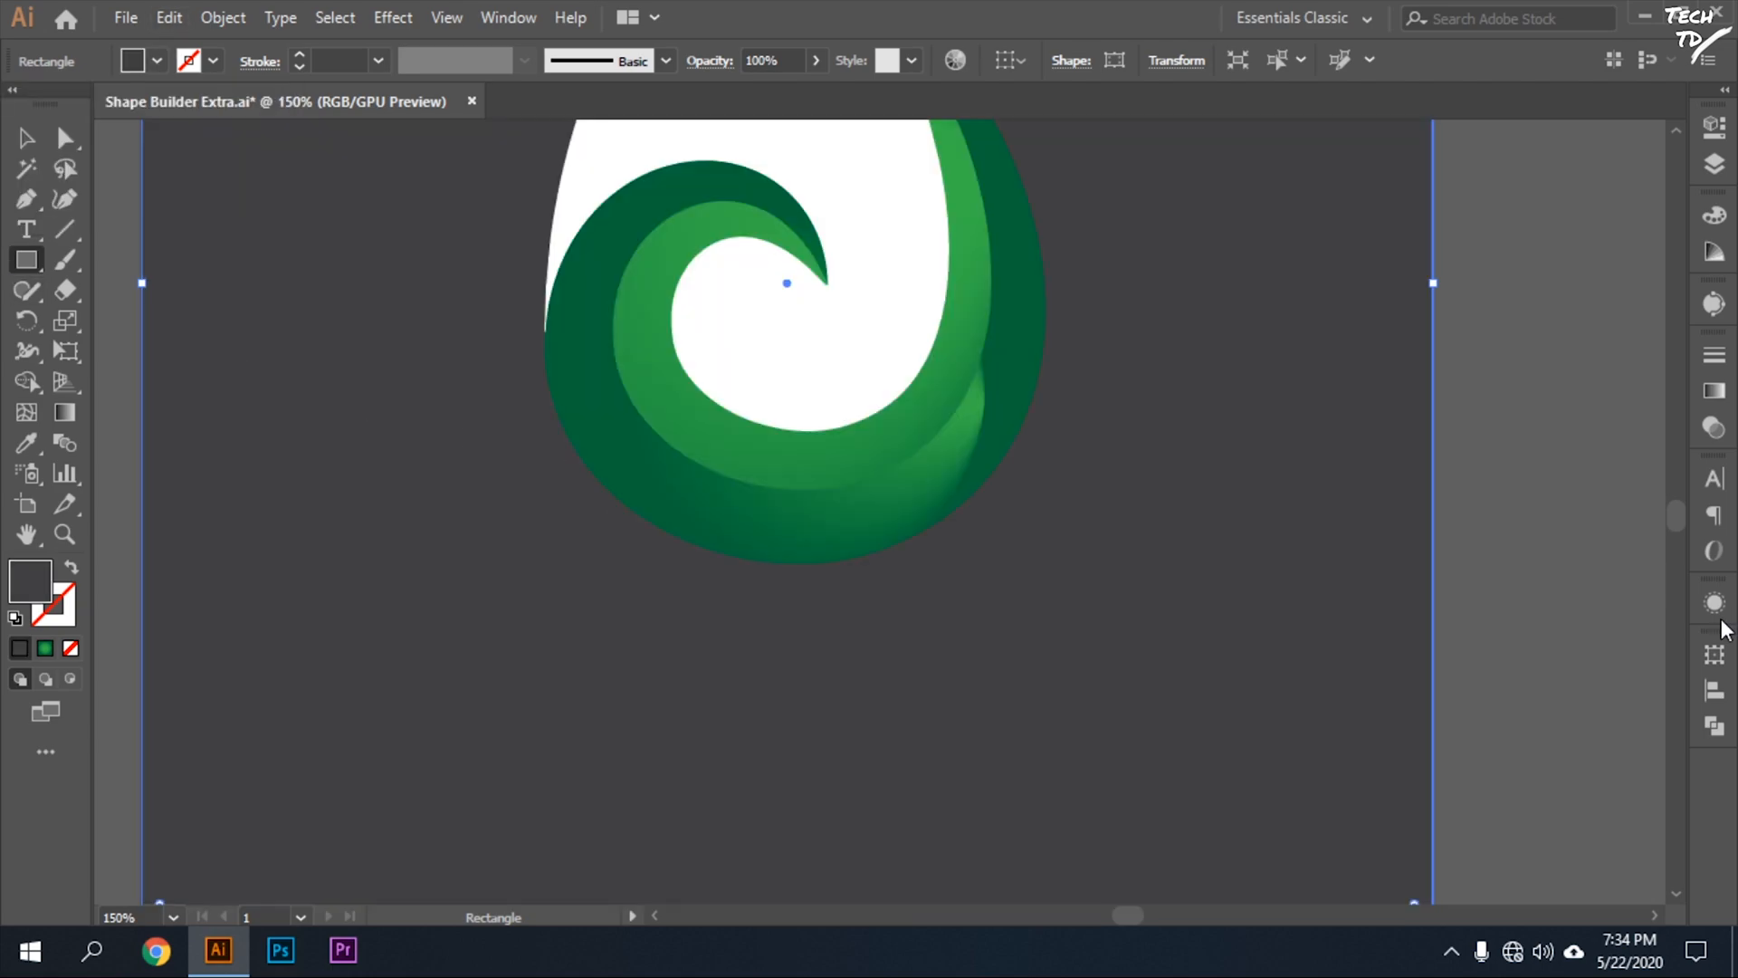
pyautogui.scroll(5, 1688, 641)
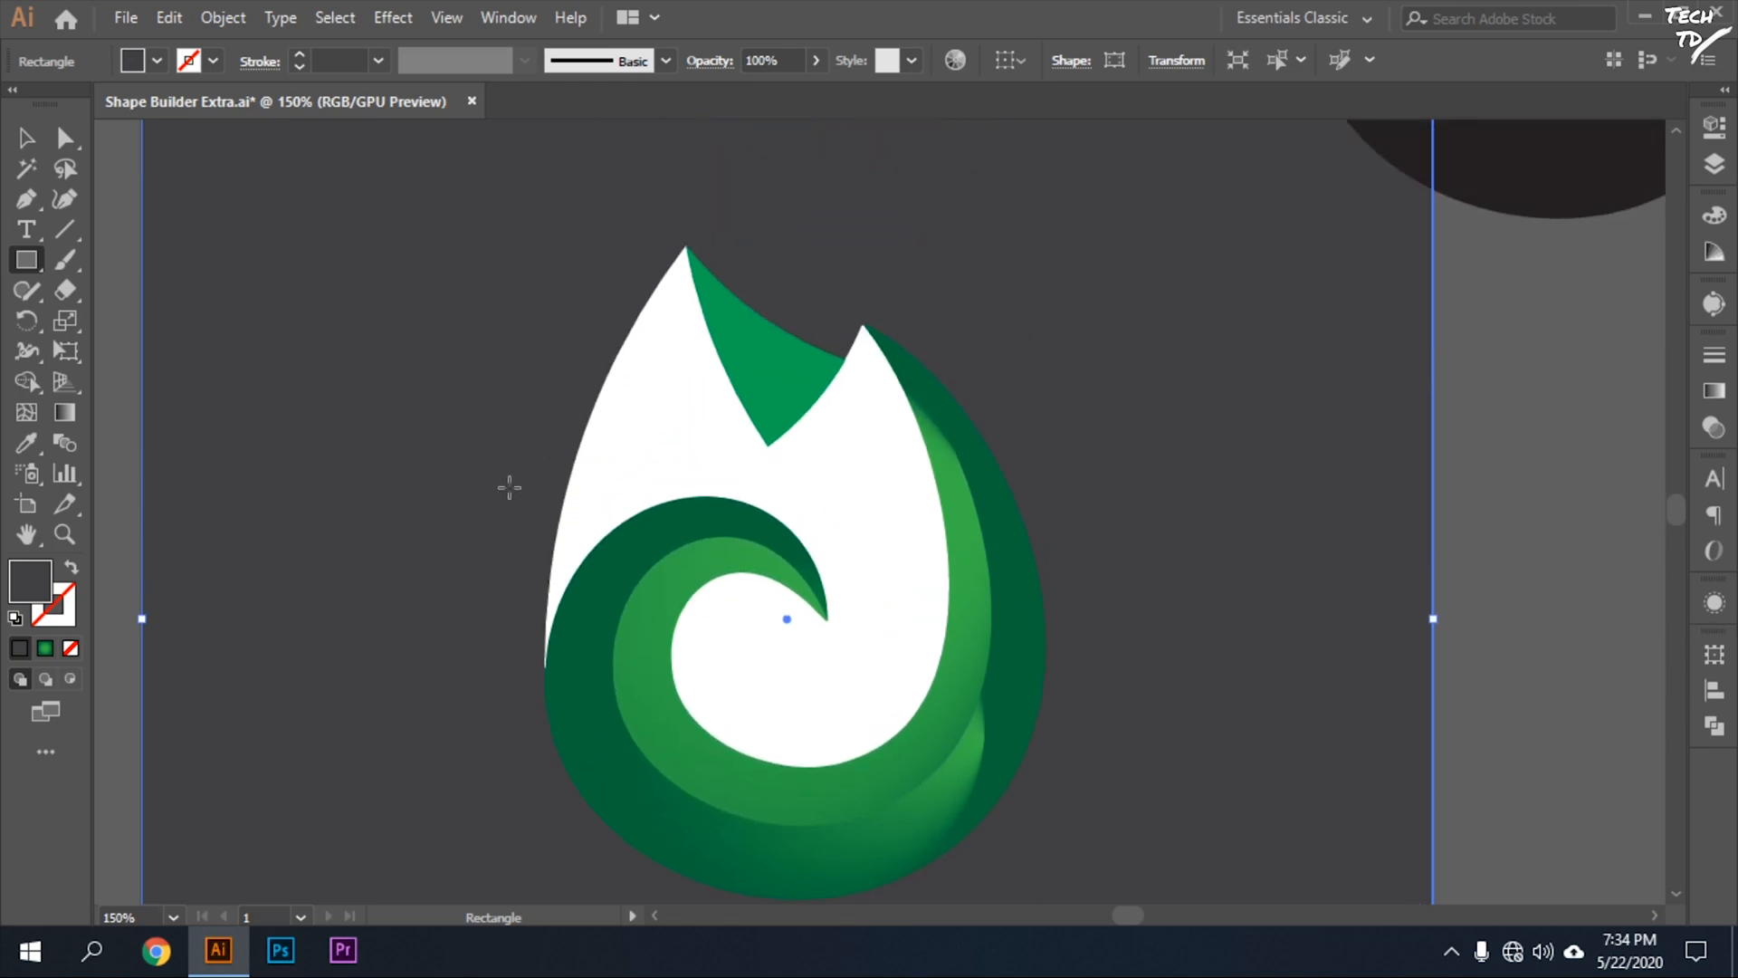
pyautogui.click(27, 141)
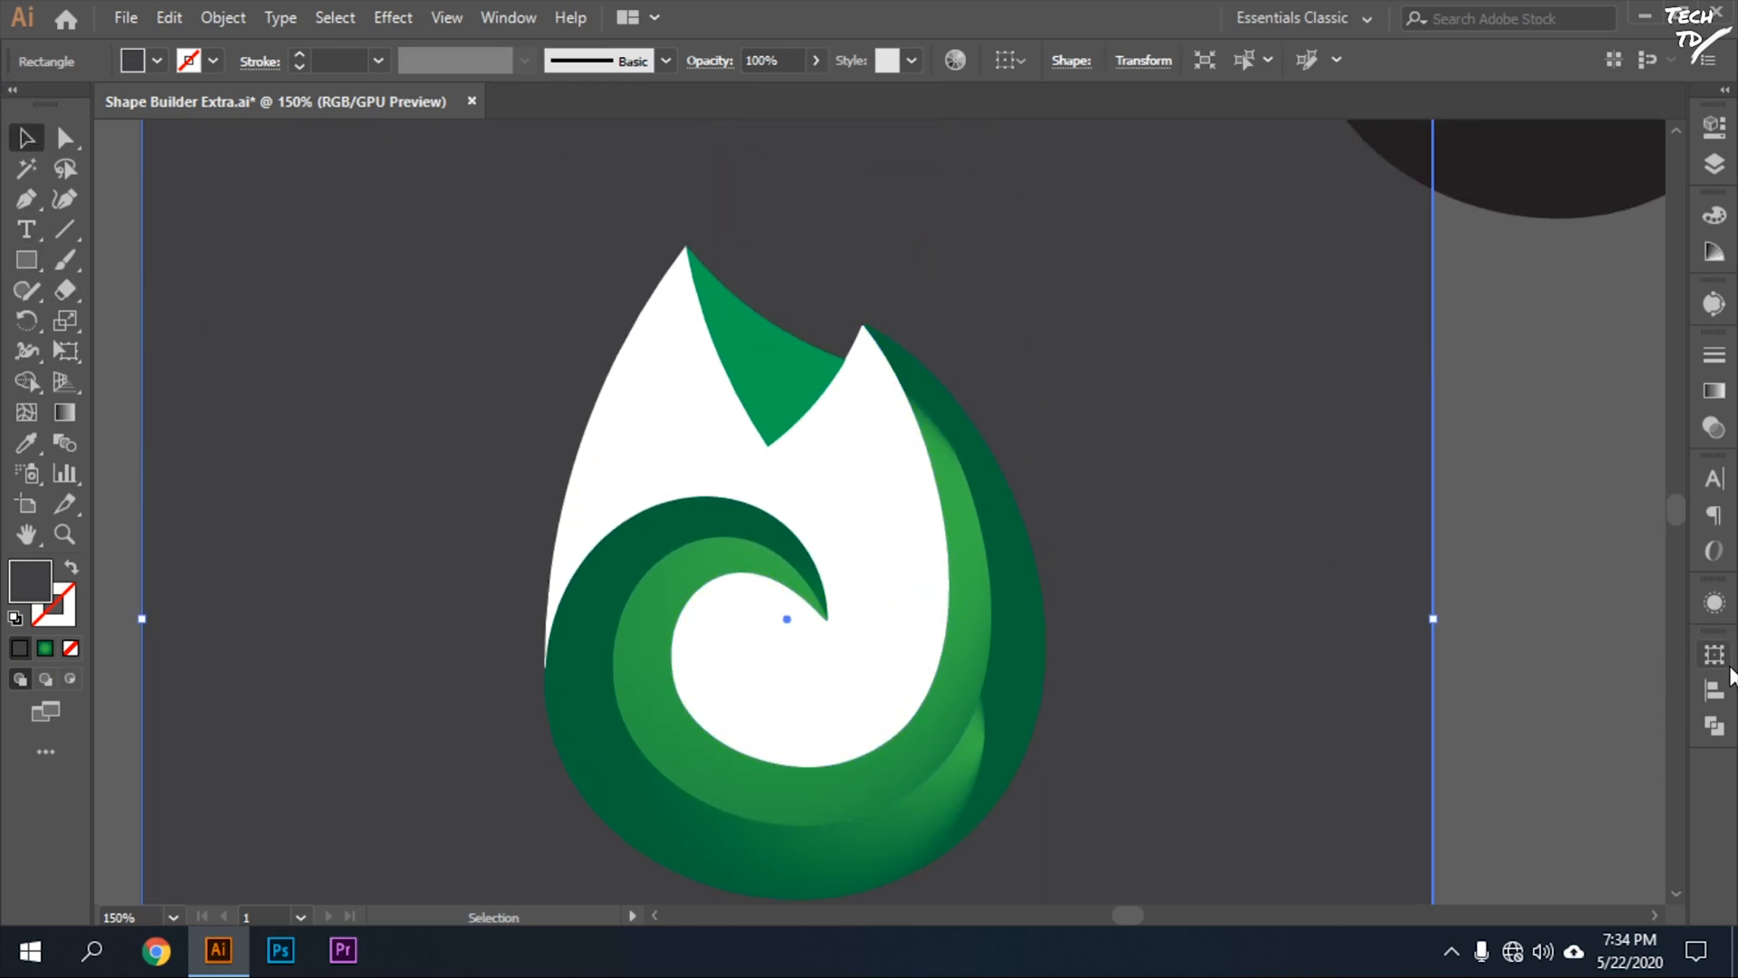
pyautogui.click(1589, 641)
# Move the black swirl off the artboard, further from the flame, and deselect it.
pyautogui.hotkey('ctrl', '-')
pyautogui.hotkey('ctrl', '-')
pyautogui.hotkey('ctrl', '+')
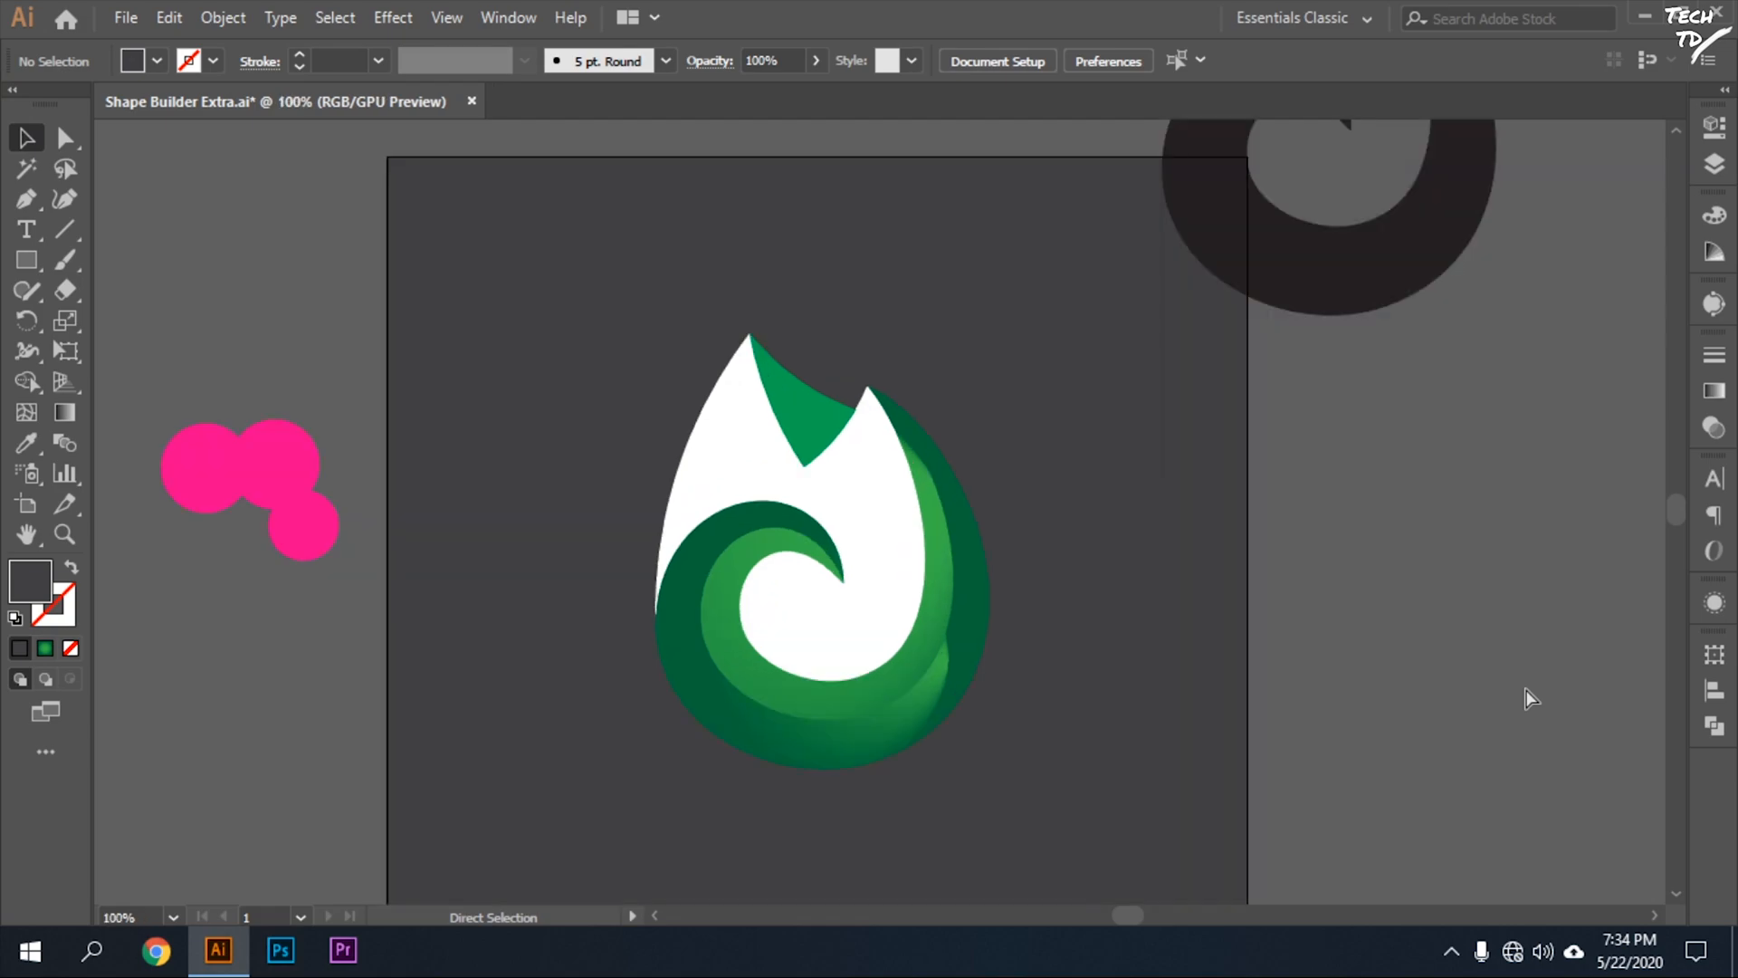
pyautogui.moveTo(1327, 312); pyautogui.dragTo(1546, 474)
pyautogui.click(1403, 770)
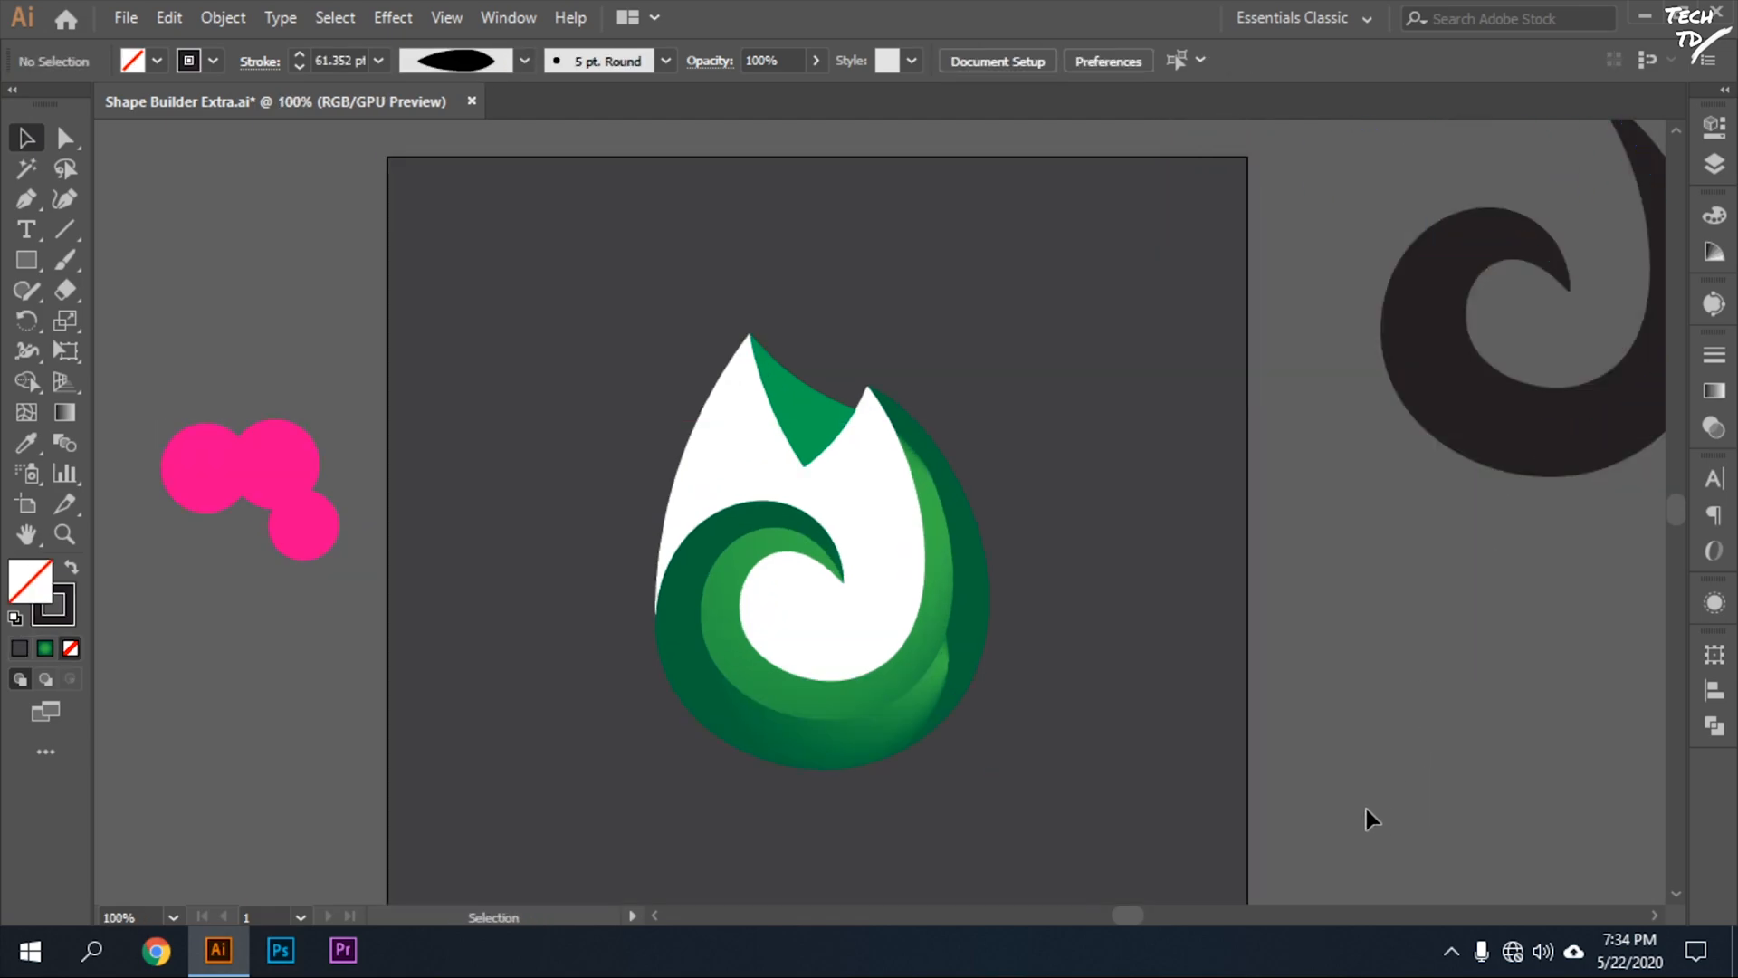